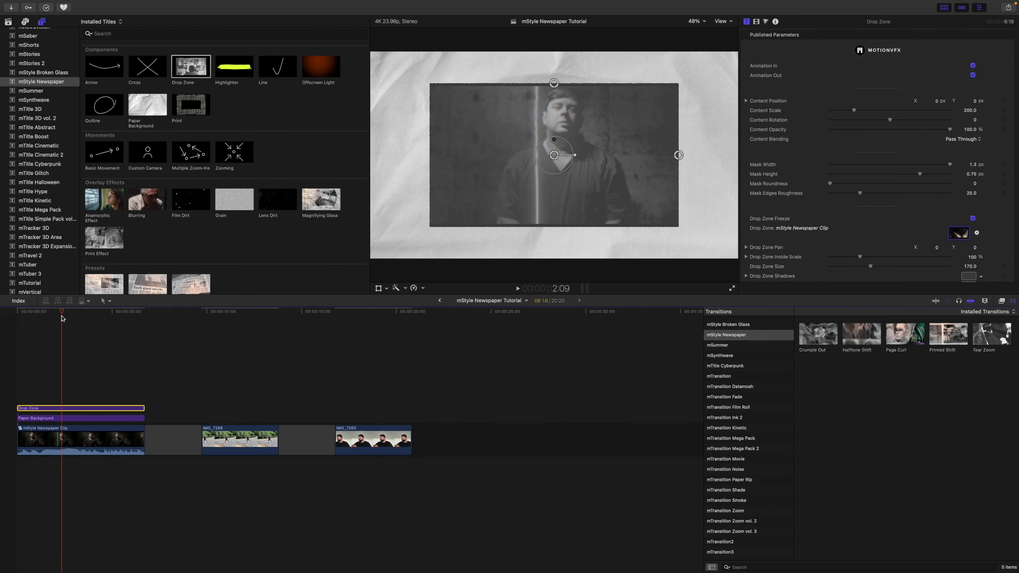
# Turn off the Drop Zone Freeze so the clip plays inside the drop zone, and scrub the timeline to check the motion
pyautogui.moveTo(62, 315)
pyautogui.mouseDown()
pyautogui.moveTo(95, 318)
pyautogui.moveTo(32, 320)
pyautogui.moveTo(96, 322)
pyautogui.moveTo(44, 323)
pyautogui.moveTo(77, 326)
pyautogui.moveTo(55, 326)
pyautogui.mouseUp()
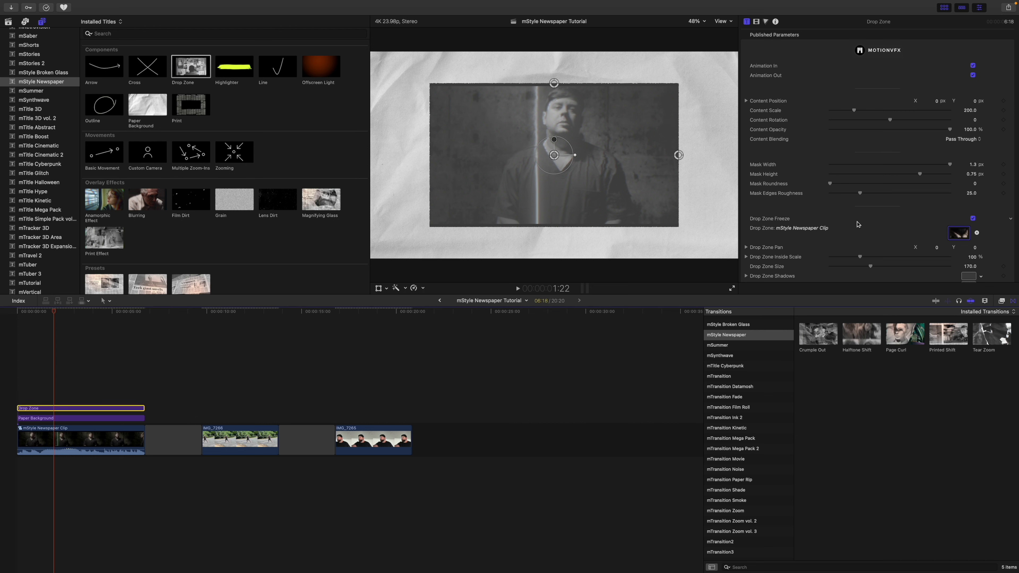
pyautogui.click(973, 219)
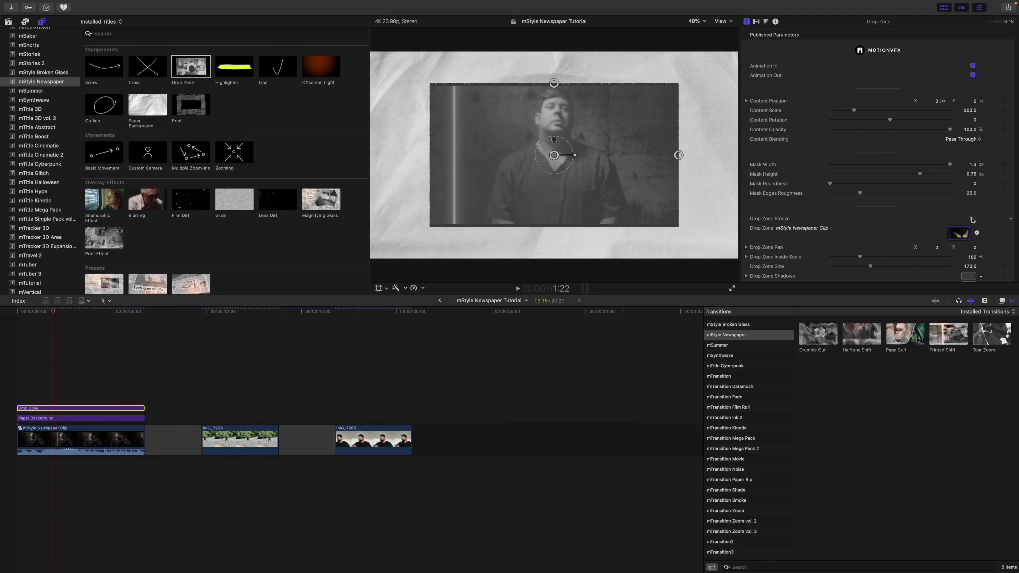
pyautogui.moveTo(51, 313); pyautogui.dragTo(66, 367)
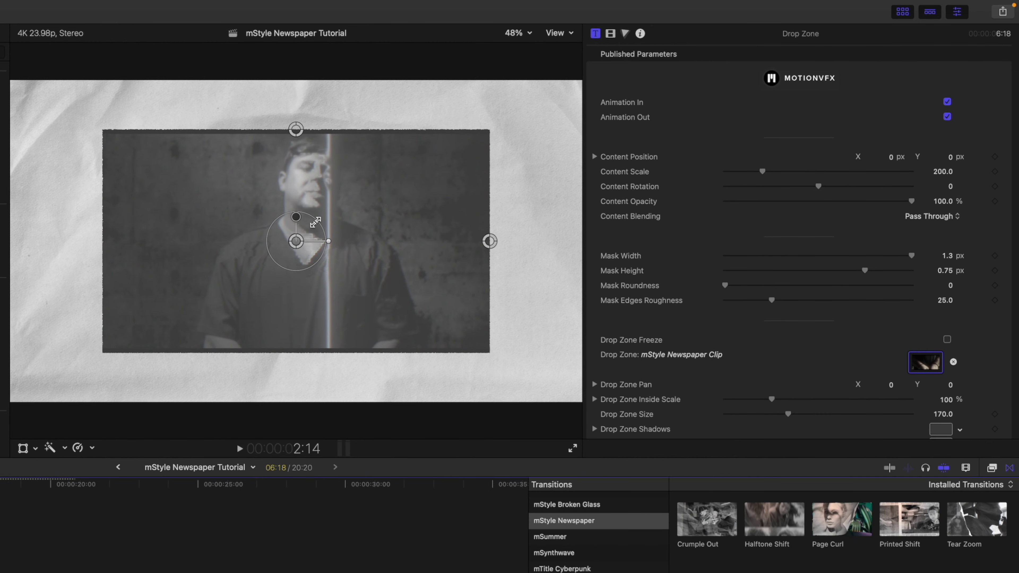
# Try moving, scaling and rotating the drop zone in the viewer, and undo these transform changes
pyautogui.moveTo(315, 222); pyautogui.dragTo(273, 235)
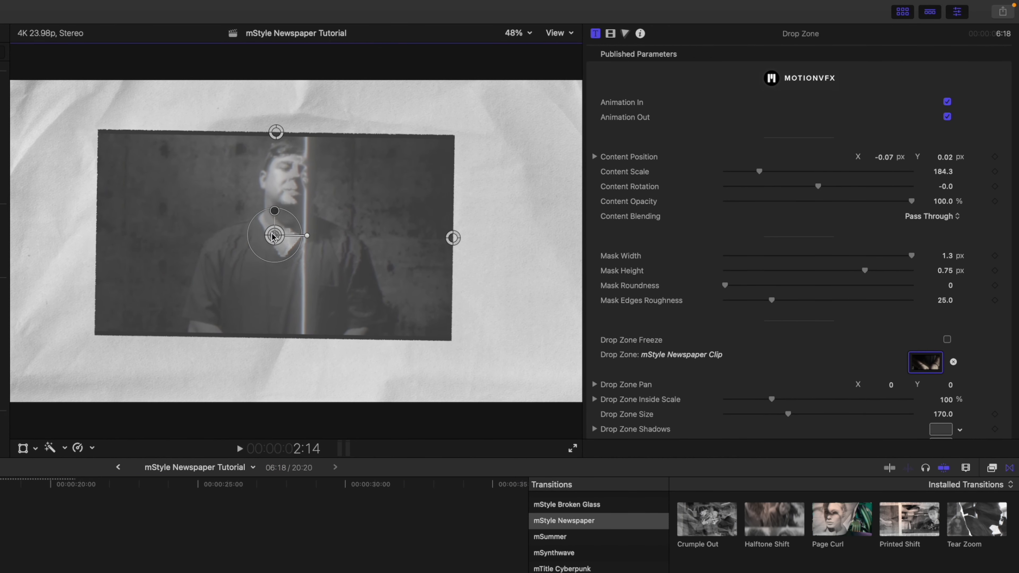
pyautogui.press('super+z')
pyautogui.press('super+z')
pyautogui.press('super+z')
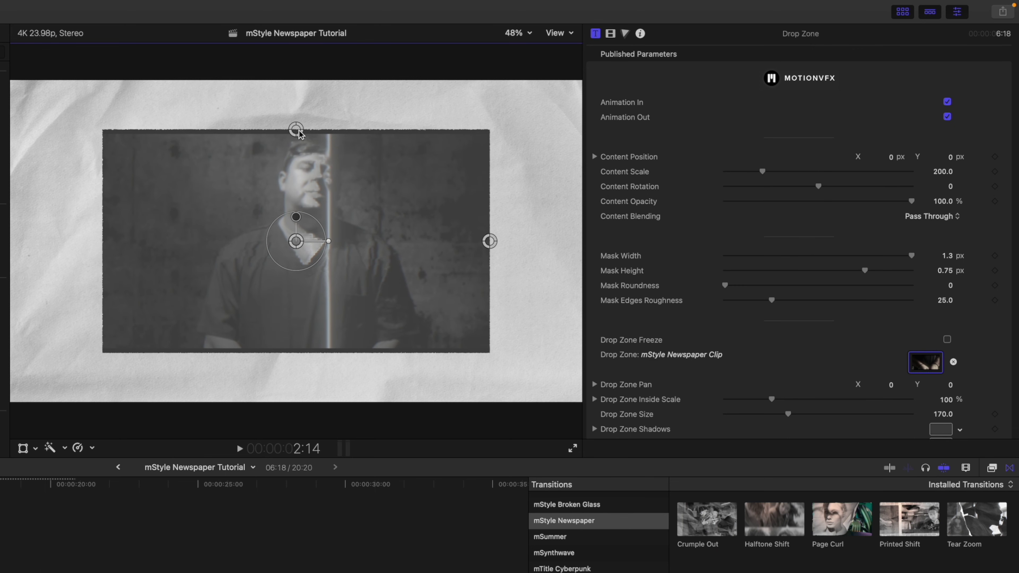
# Resize the drop zone's mask to about 1.04 px wide and 0.71 px high, and review its remaining parameters
pyautogui.moveTo(300, 133)
pyautogui.mouseDown()
pyautogui.moveTo(298, 152)
pyautogui.moveTo(297, 111)
pyautogui.moveTo(297, 145)
pyautogui.moveTo(296, 135)
pyautogui.mouseUp()
pyautogui.moveTo(490, 241); pyautogui.dragTo(450, 244)
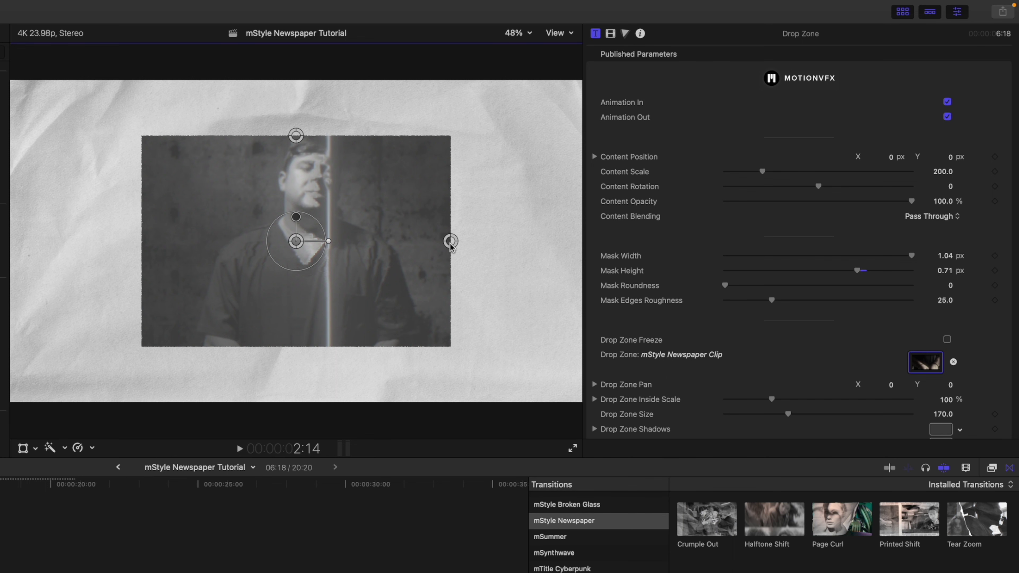
pyautogui.scroll(-2, 695, 242)
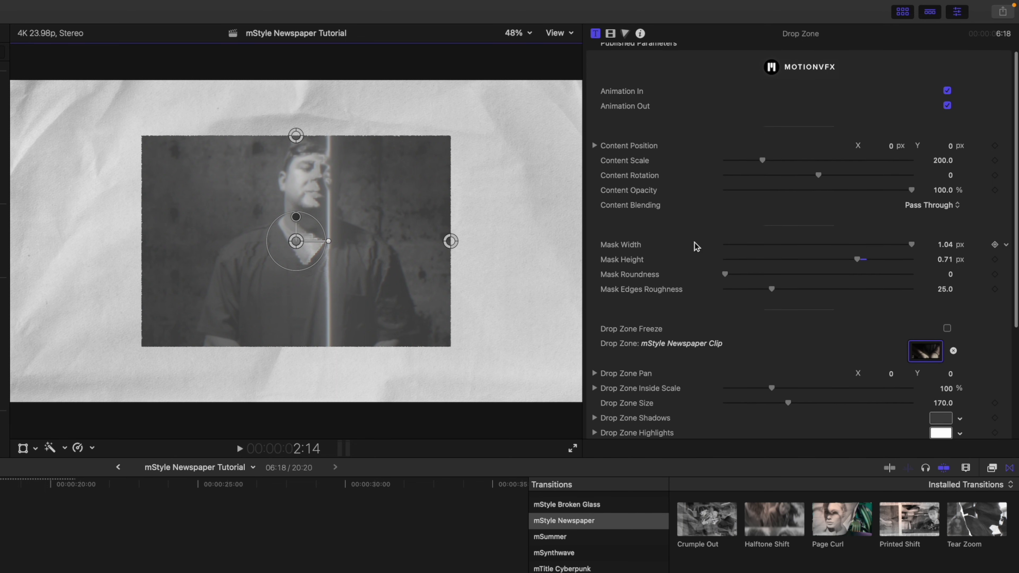
pyautogui.scroll(-10, 689, 248)
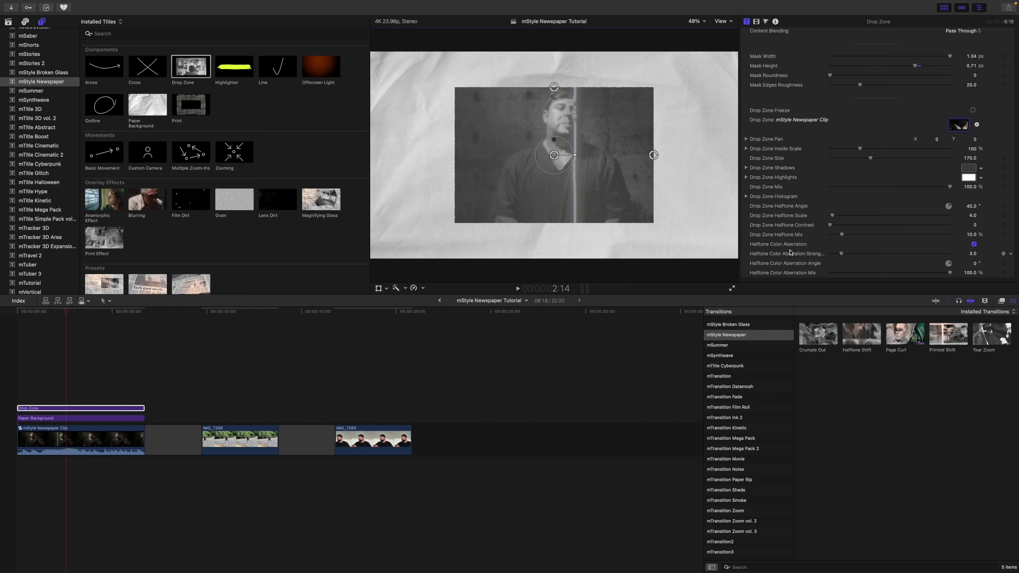
# Add the Print component above the Drop Zone at the start of the timeline and extend it to the Drop Zone's length
pyautogui.moveTo(191, 104); pyautogui.dragTo(12, 362)
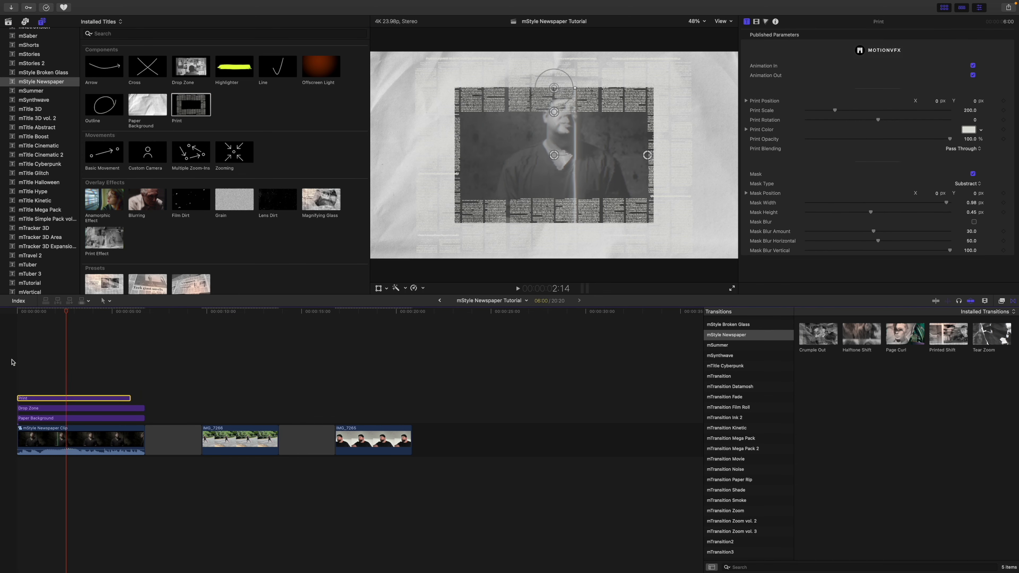
pyautogui.moveTo(129, 397); pyautogui.dragTo(142, 398)
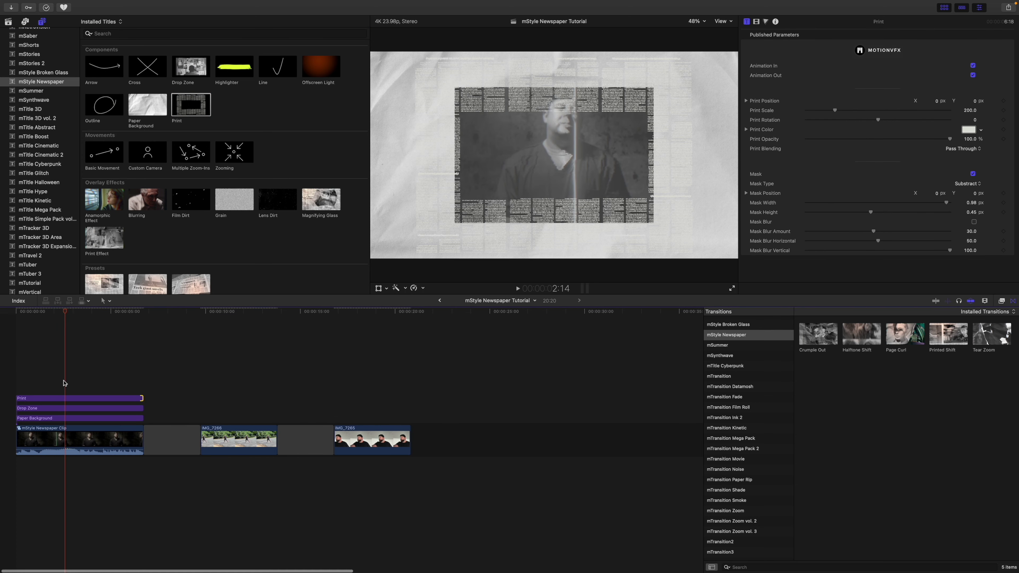
# Set the Print component's color to black
pyautogui.click(68, 398)
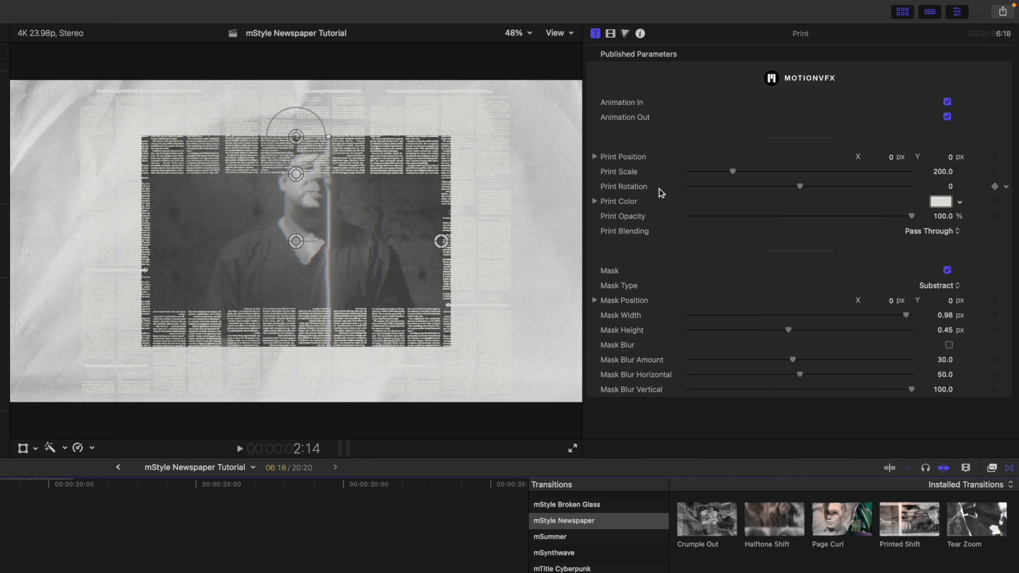
pyautogui.click(941, 202)
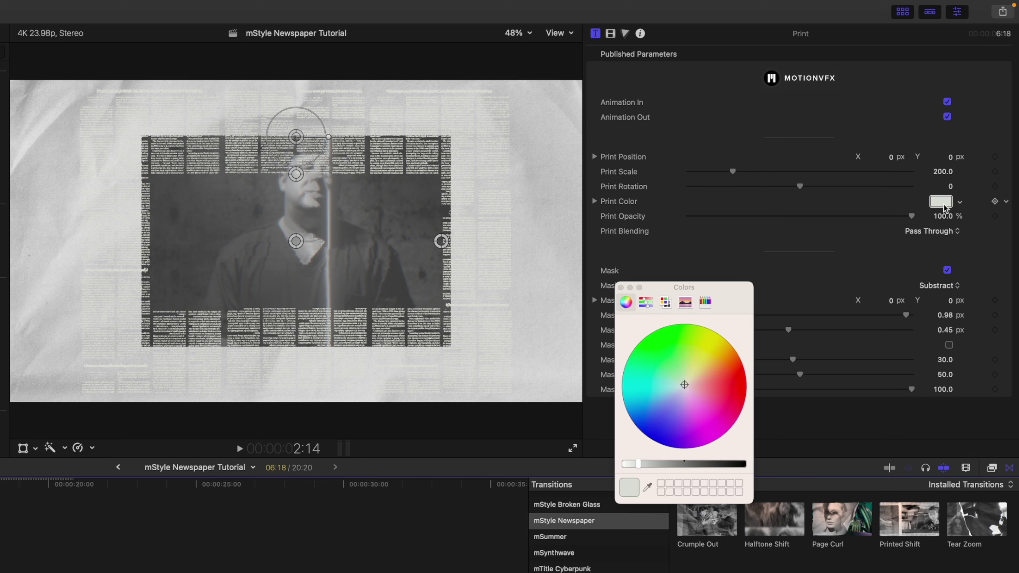
pyautogui.moveTo(704, 465); pyautogui.dragTo(745, 466)
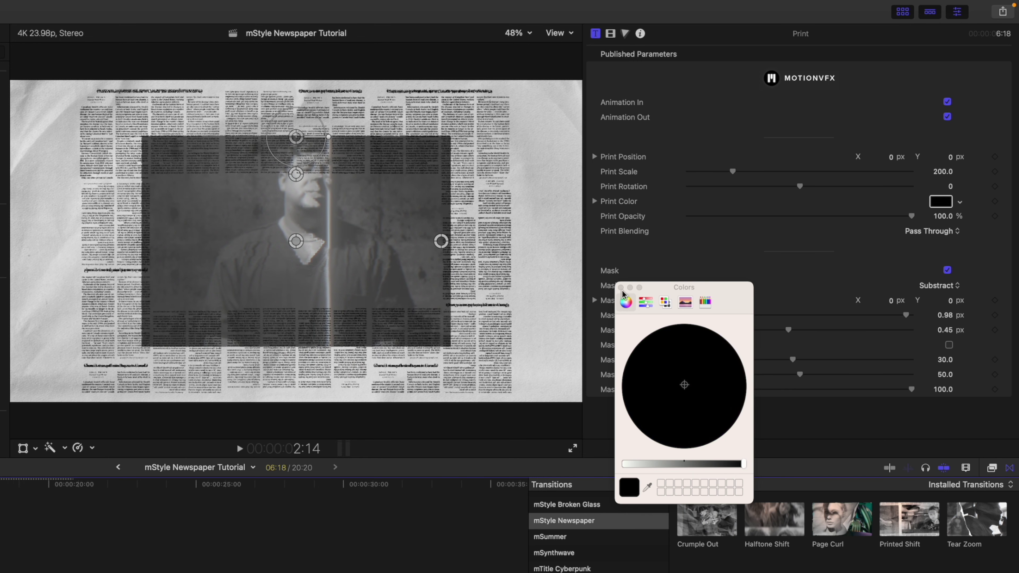
pyautogui.moveTo(622, 279); pyautogui.dragTo(622, 278)
# Enlarge the print to a scale of about 272 at position X -0.02, Y 0.03, and place its layer beneath the Drop Zone
pyautogui.moveTo(297, 136)
pyautogui.mouseDown()
pyautogui.moveTo(247, 120)
pyautogui.moveTo(301, 132)
pyautogui.moveTo(278, 113)
pyautogui.moveTo(282, 129)
pyautogui.moveTo(311, 113)
pyautogui.moveTo(263, 128)
pyautogui.moveTo(289, 128)
pyautogui.mouseUp()
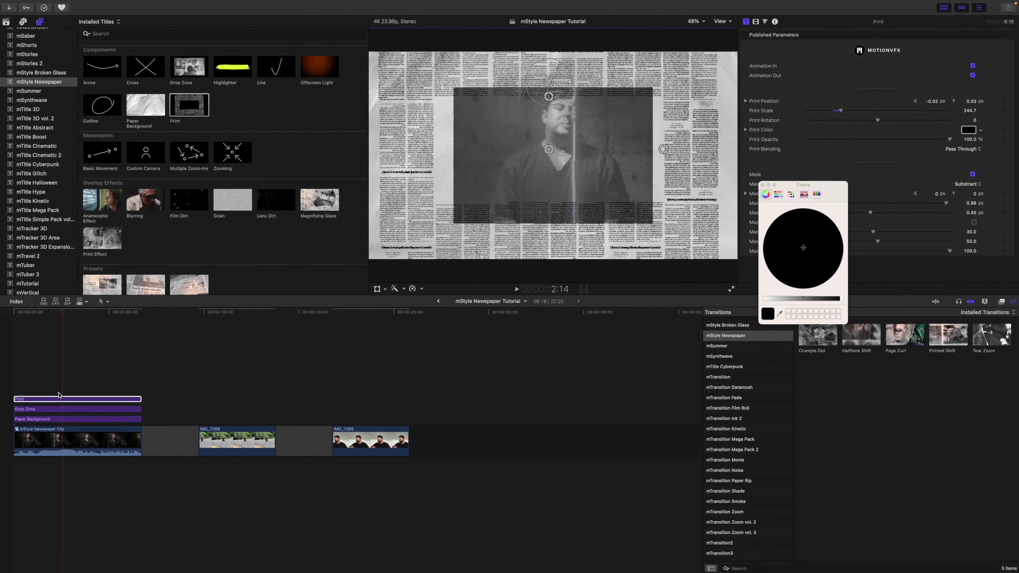
pyautogui.moveTo(66, 400); pyautogui.dragTo(67, 413)
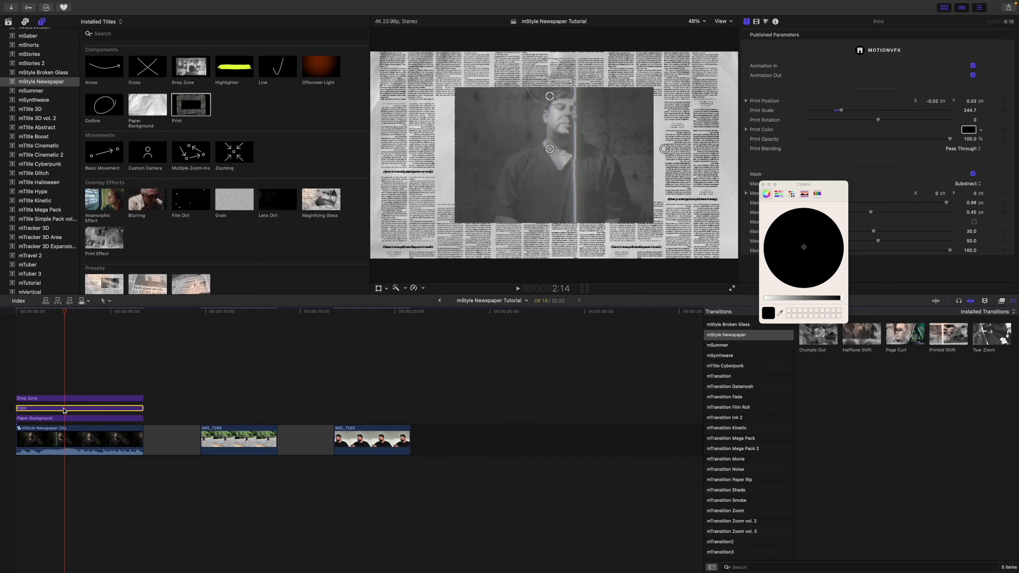
pyautogui.moveTo(559, 76); pyautogui.dragTo(571, 70)
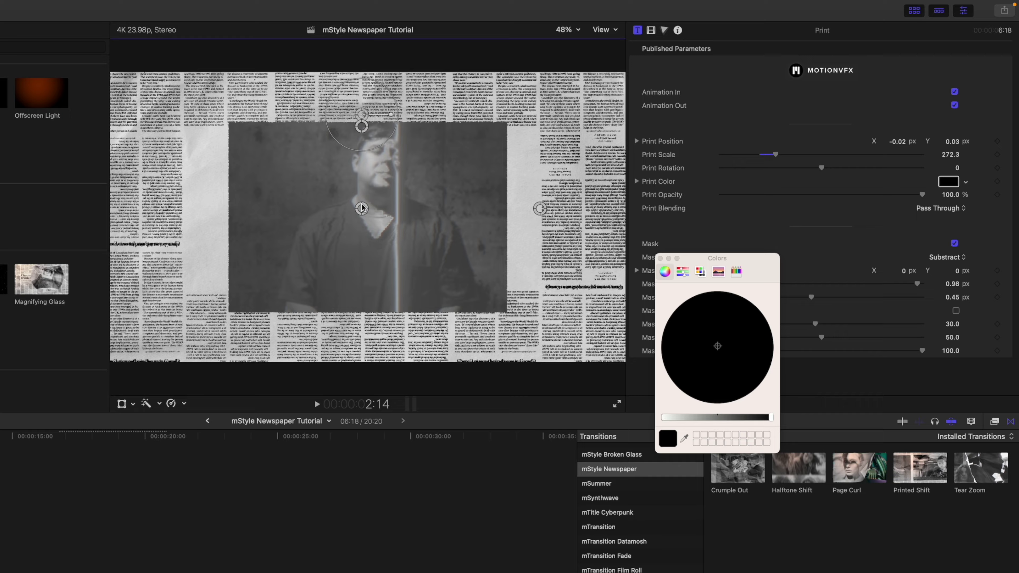
# Move the print's mask to about X -0.11, Y -0.01 and set its height to about 0.43 px
pyautogui.moveTo(362, 209); pyautogui.dragTo(317, 227)
pyautogui.moveTo(240, 251)
pyautogui.mouseDown()
pyautogui.moveTo(228, 216)
pyautogui.moveTo(271, 230)
pyautogui.moveTo(242, 238)
pyautogui.mouseUp()
pyautogui.moveTo(241, 145); pyautogui.dragTo(239, 151)
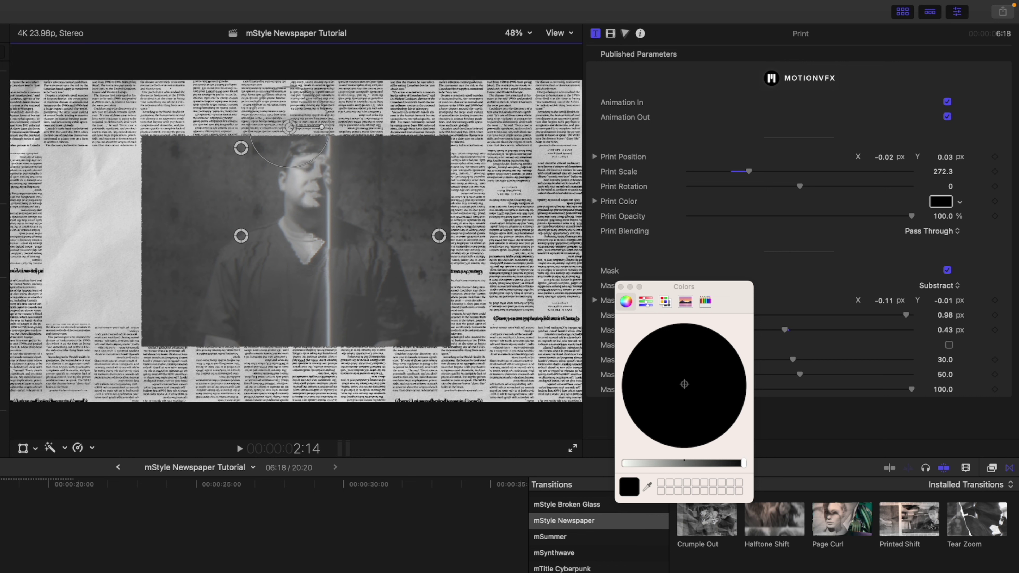
# Shrink the Drop Zone to a scale of about 153, move it to about X -0.41, Y 0.02, and adjust its mask width
pyautogui.click(3, 534)
pyautogui.moveTo(307, 214); pyautogui.dragTo(178, 236)
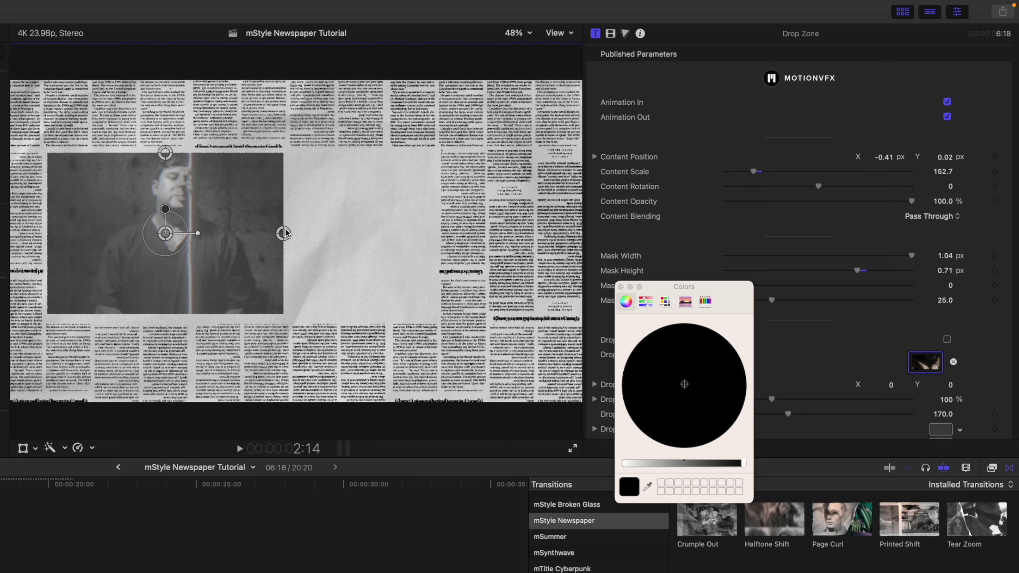
pyautogui.moveTo(284, 232); pyautogui.dragTo(280, 233)
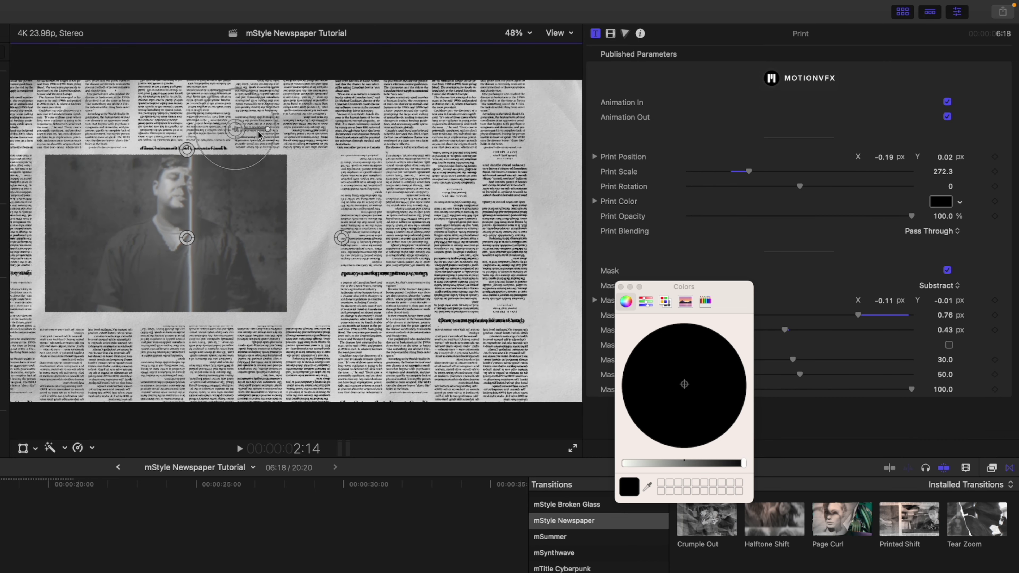
# Fit the print's mask around the drop zone at position X -0.28, Y 0.02, with width 0.61 px and height 0.47 px
pyautogui.moveTo(240, 133); pyautogui.dragTo(293, 129)
pyautogui.moveTo(241, 236); pyautogui.dragTo(186, 232)
pyautogui.moveTo(340, 231); pyautogui.dragTo(300, 232)
pyautogui.moveTo(186, 232); pyautogui.dragTo(160, 234)
pyautogui.moveTo(273, 235); pyautogui.dragTo(283, 235)
pyautogui.moveTo(159, 234); pyautogui.dragTo(166, 228)
pyautogui.moveTo(168, 138); pyautogui.dragTo(169, 135)
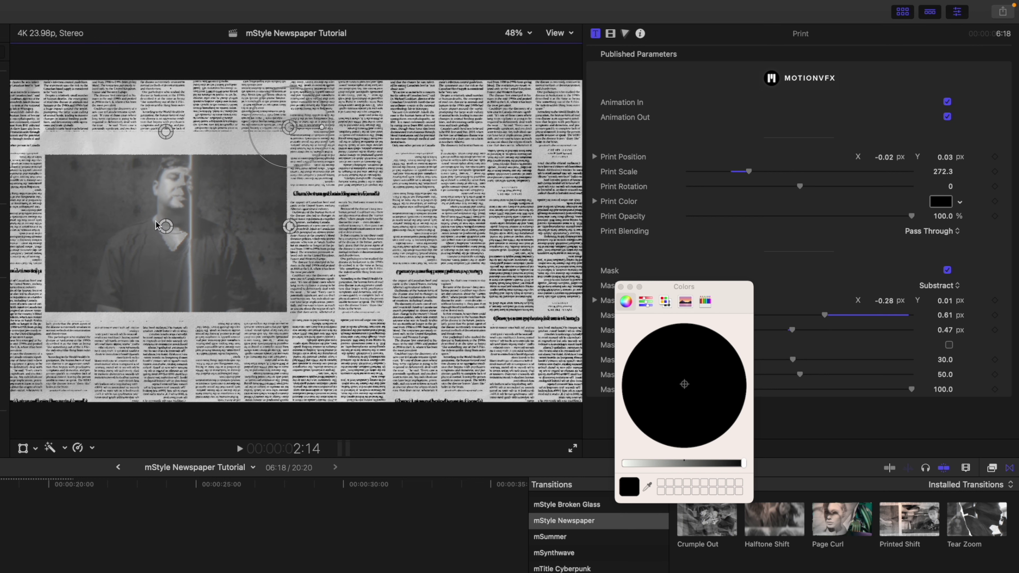
pyautogui.moveTo(166, 229); pyautogui.dragTo(166, 224)
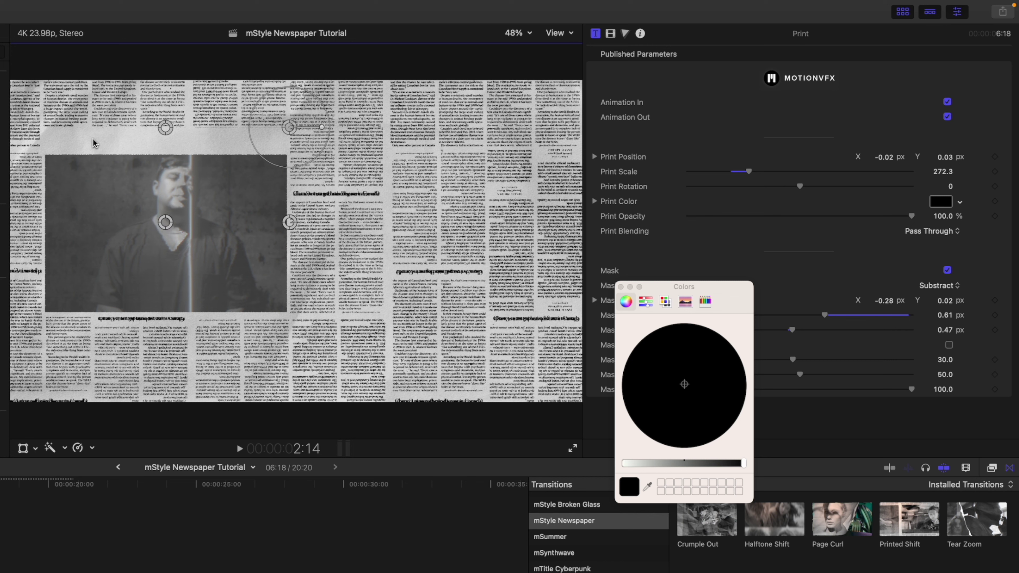
pyautogui.click(621, 287)
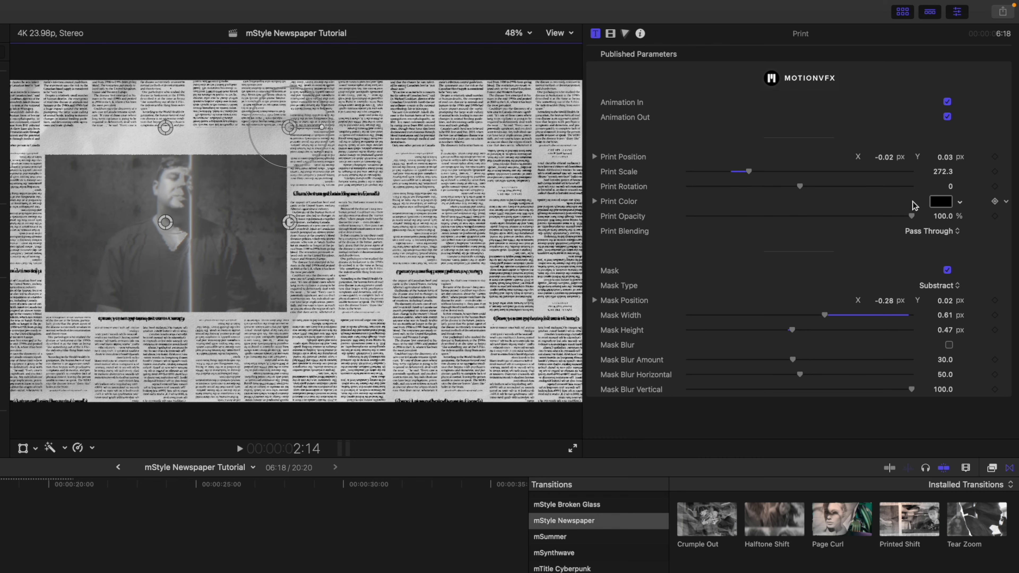
# Toggle the print's mask off and back on to compare the newspaper text with and without the cutout
pyautogui.scroll(-1, 687, 264)
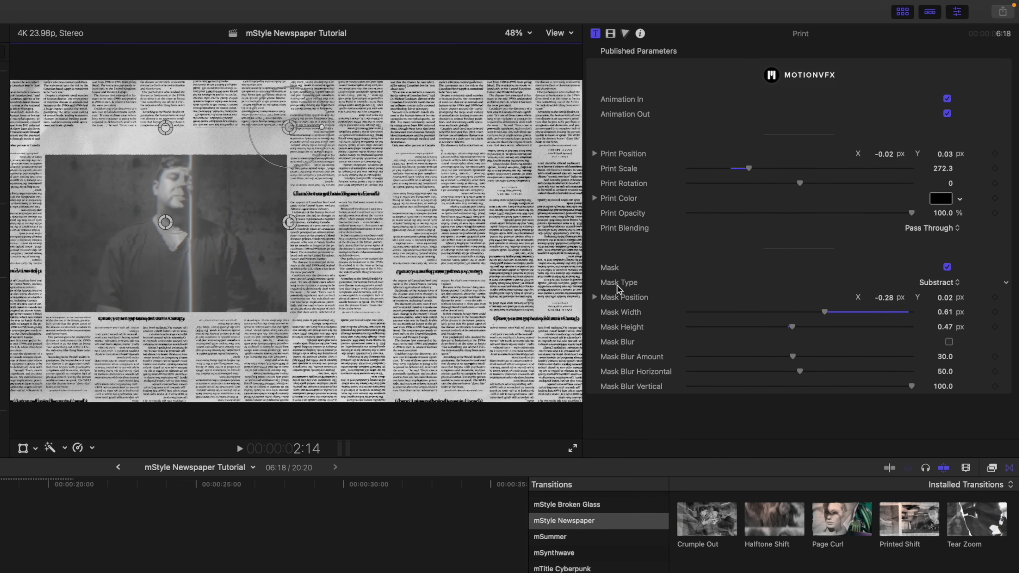
pyautogui.click(947, 267)
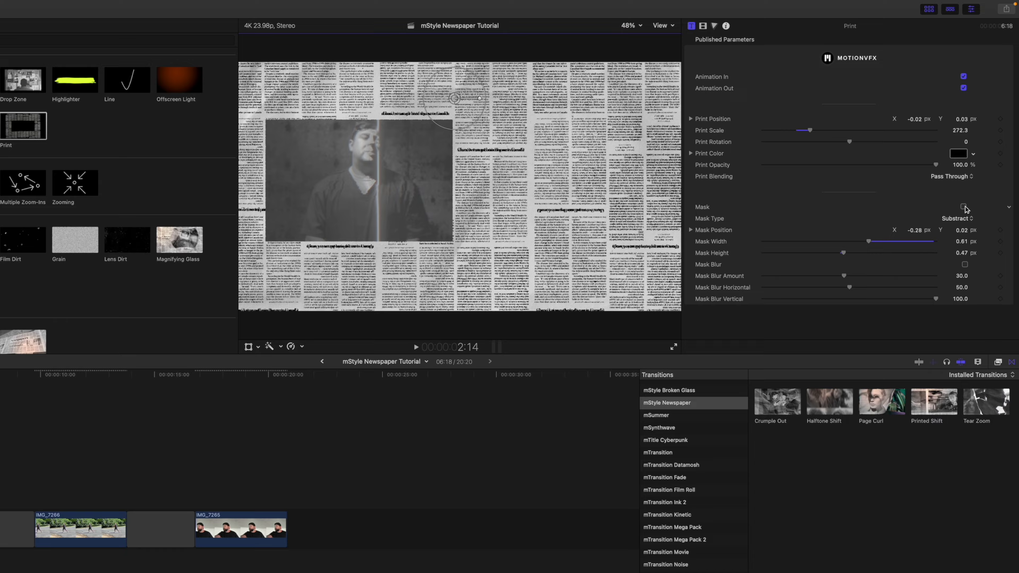
pyautogui.click(964, 208)
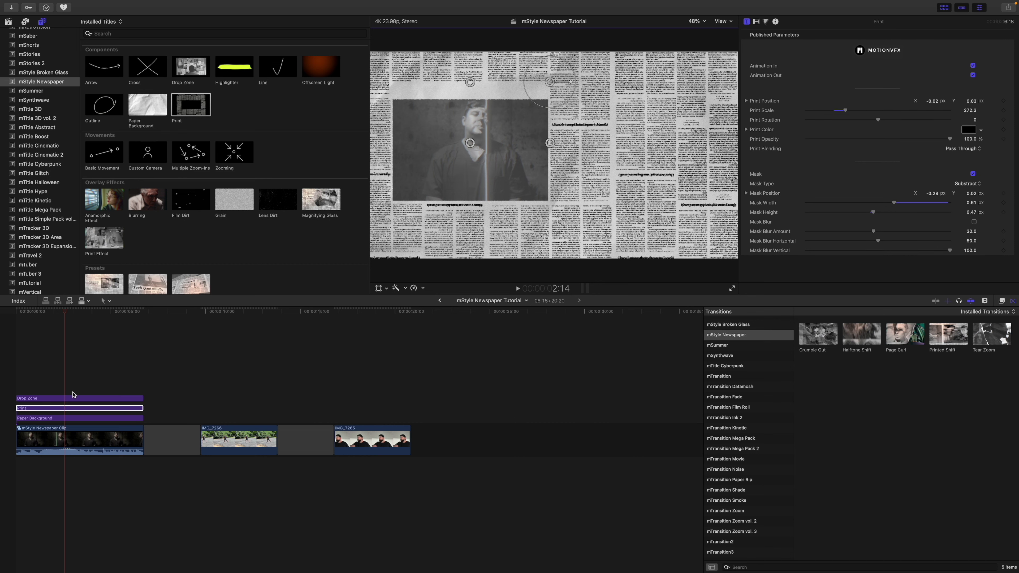
# Add Title 01 as the uppermost layer, scaled to about 78 and positioned above the drop zone at X -0.44, Y 0.31
pyautogui.scroll(-3, 304, 236)
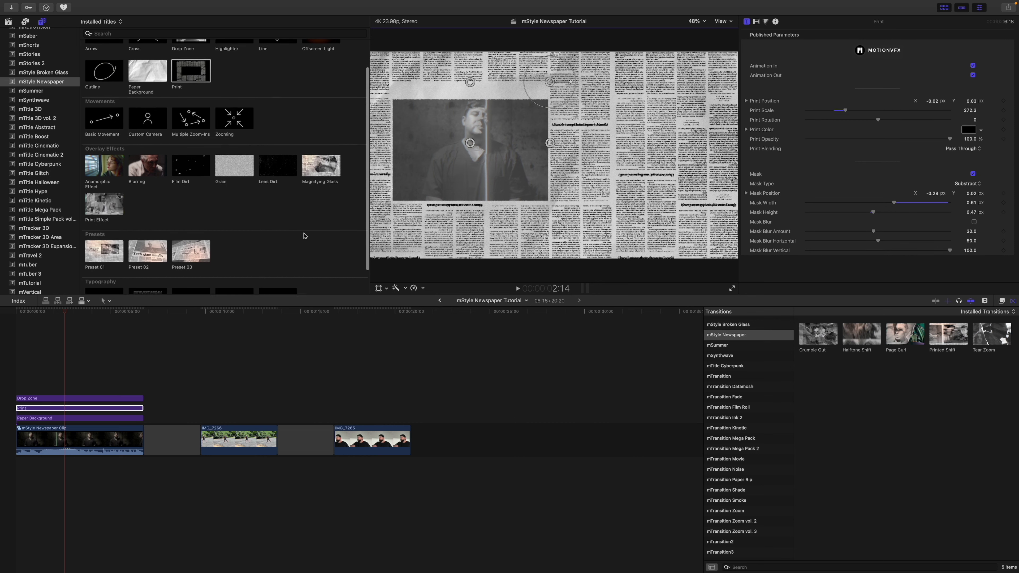
pyautogui.scroll(-1, 304, 236)
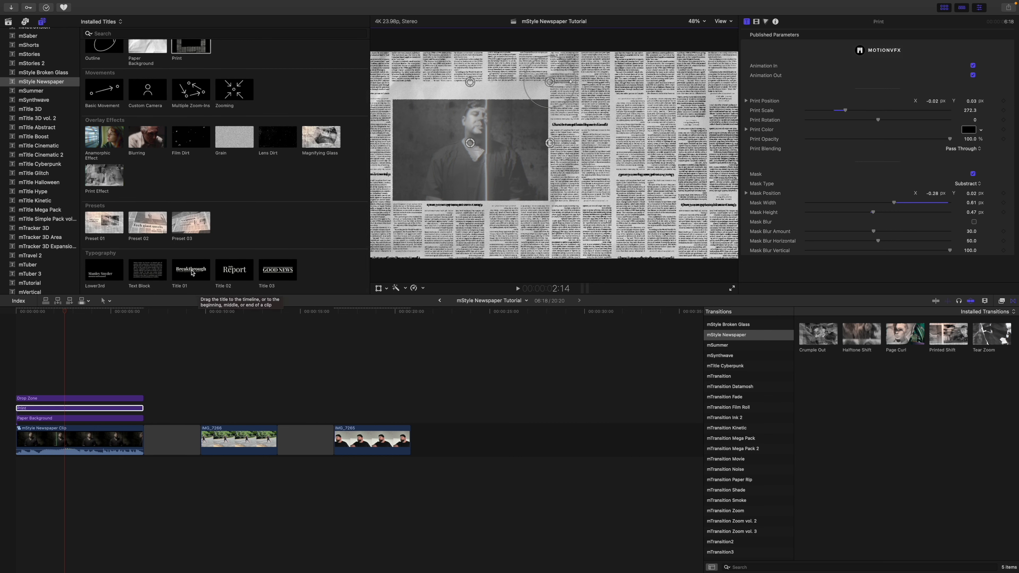
pyautogui.moveTo(191, 273); pyautogui.dragTo(29, 368)
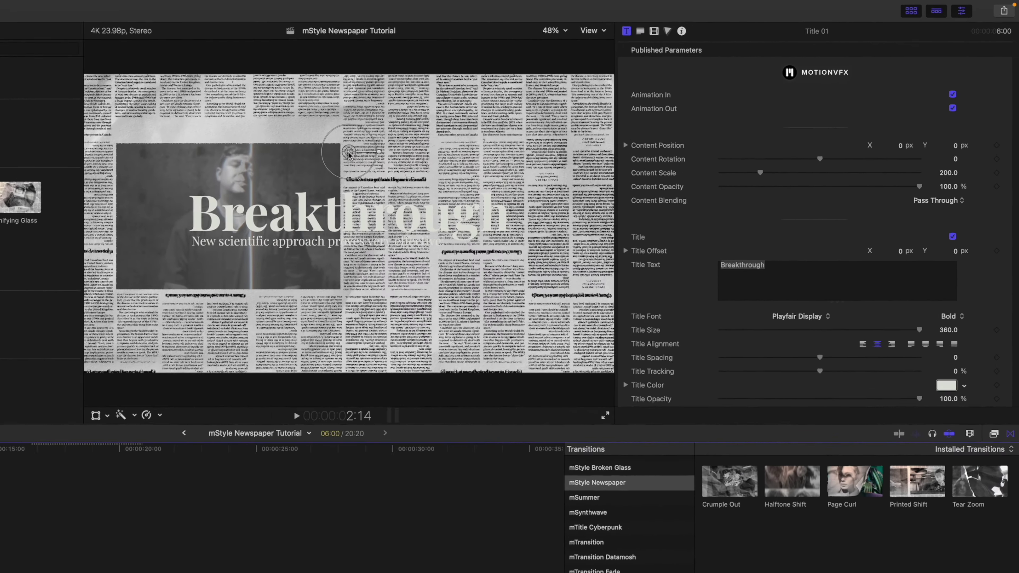
pyautogui.moveTo(551, 104); pyautogui.dragTo(541, 102)
pyautogui.moveTo(277, 161); pyautogui.dragTo(163, 56)
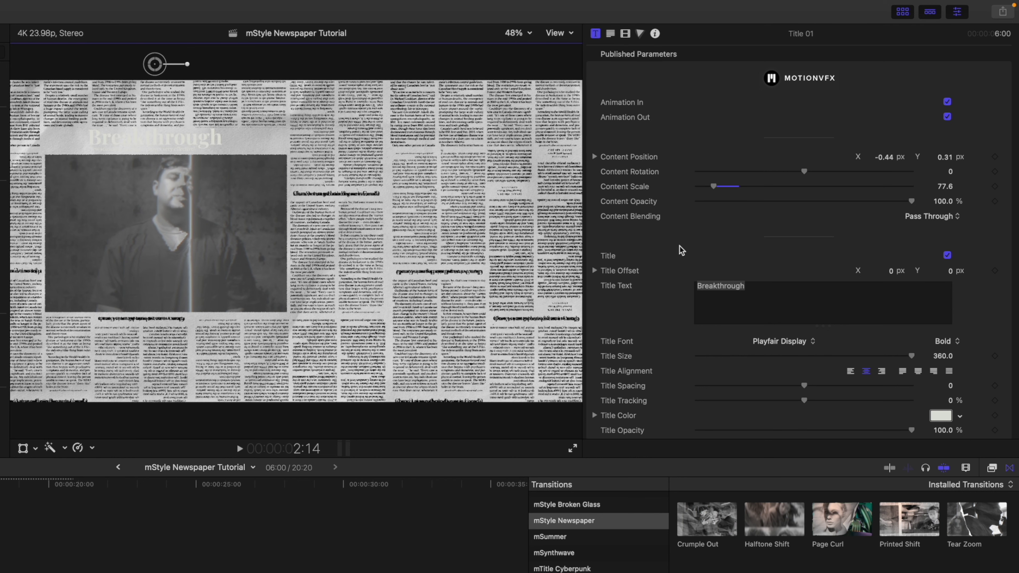
# Set both the title color and the subtitle color of Title 01 to black
pyautogui.scroll(-2, 677, 257)
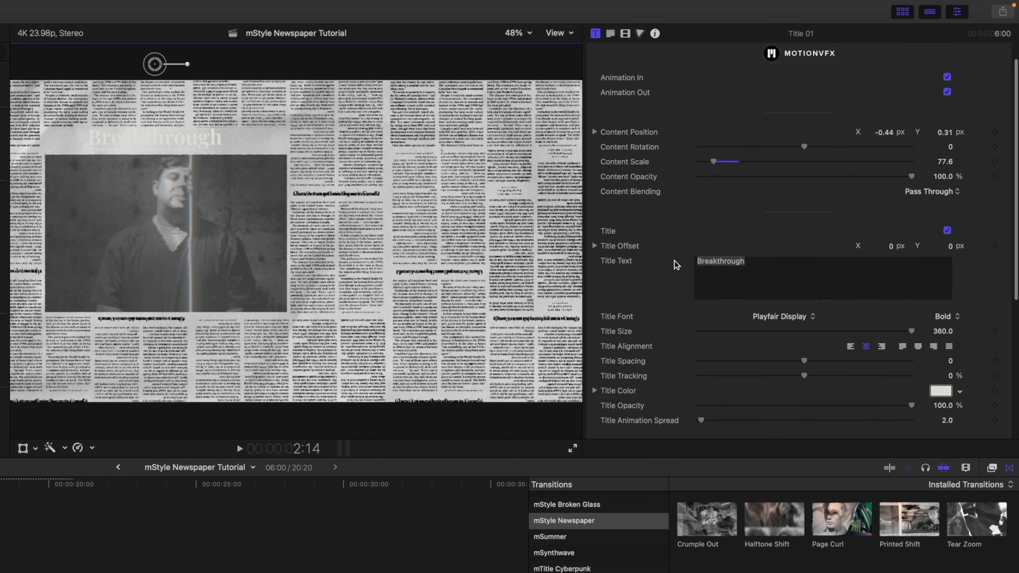
pyautogui.scroll(-5, 675, 265)
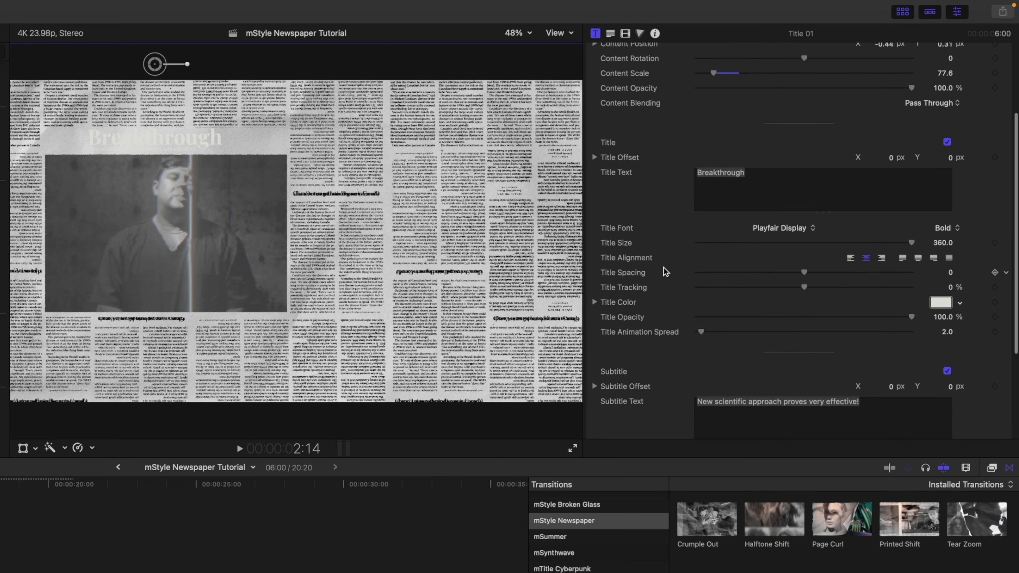
pyautogui.click(941, 306)
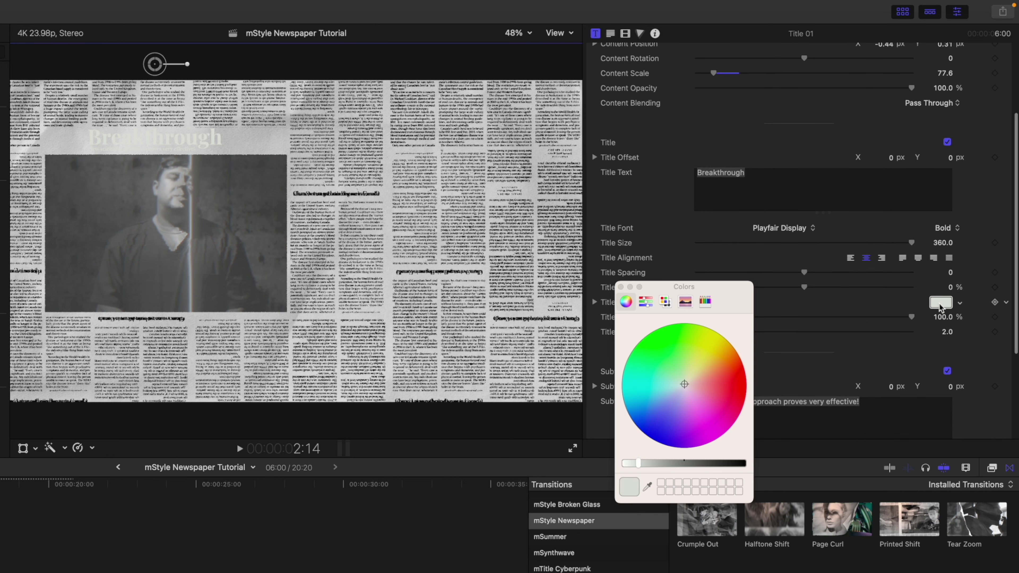
pyautogui.moveTo(719, 464); pyautogui.dragTo(742, 464)
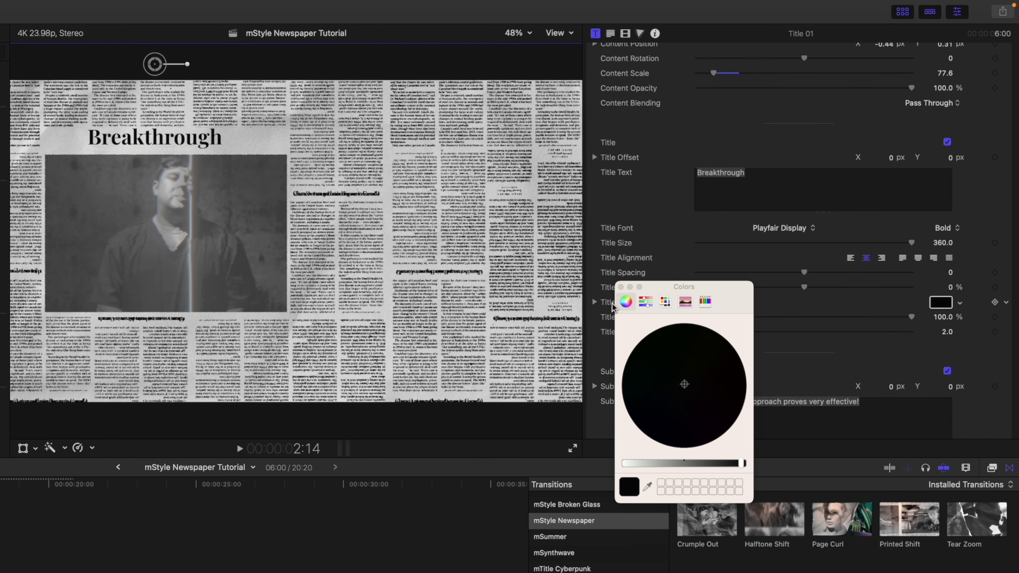
pyautogui.click(621, 287)
pyautogui.scroll(-8, 705, 328)
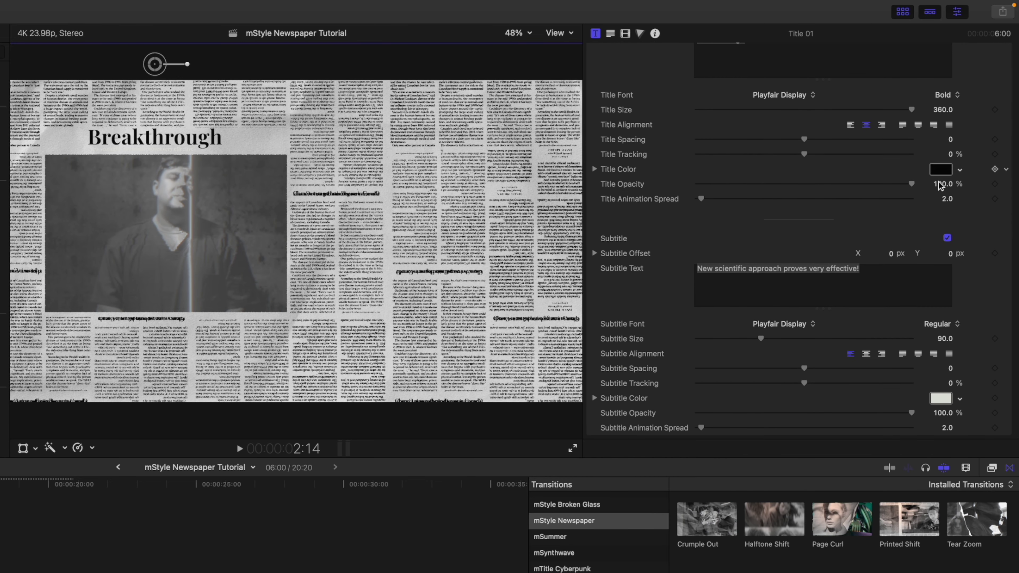
pyautogui.moveTo(938, 391); pyautogui.dragTo(942, 404)
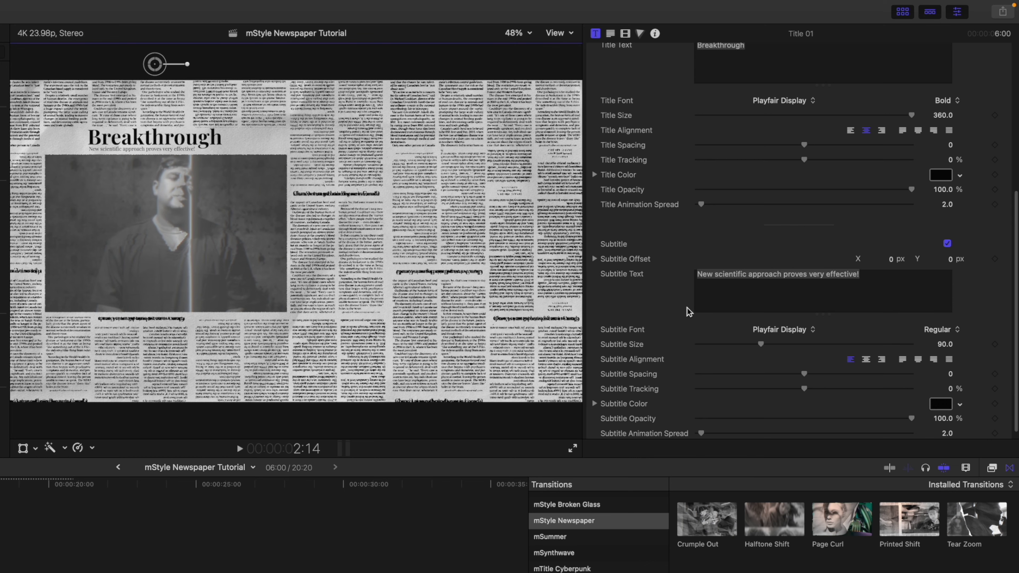
# Change the headline text to "Breaking news!", set its size to 463, and shift it slightly down and right above the drop zone
pyautogui.scroll(5, 687, 308)
pyautogui.doubleClick(750, 201)
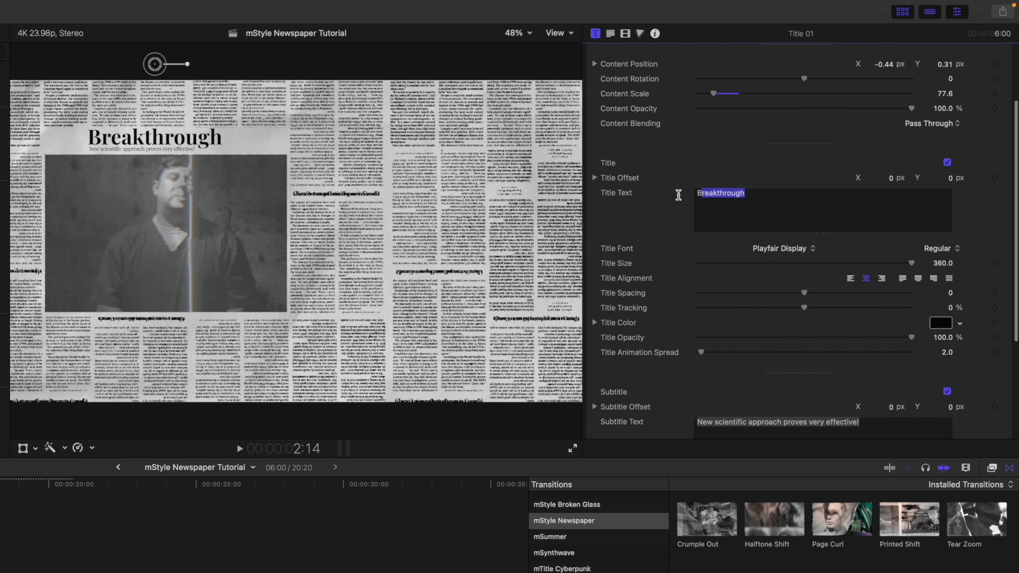
pyautogui.write('Breaking news!')
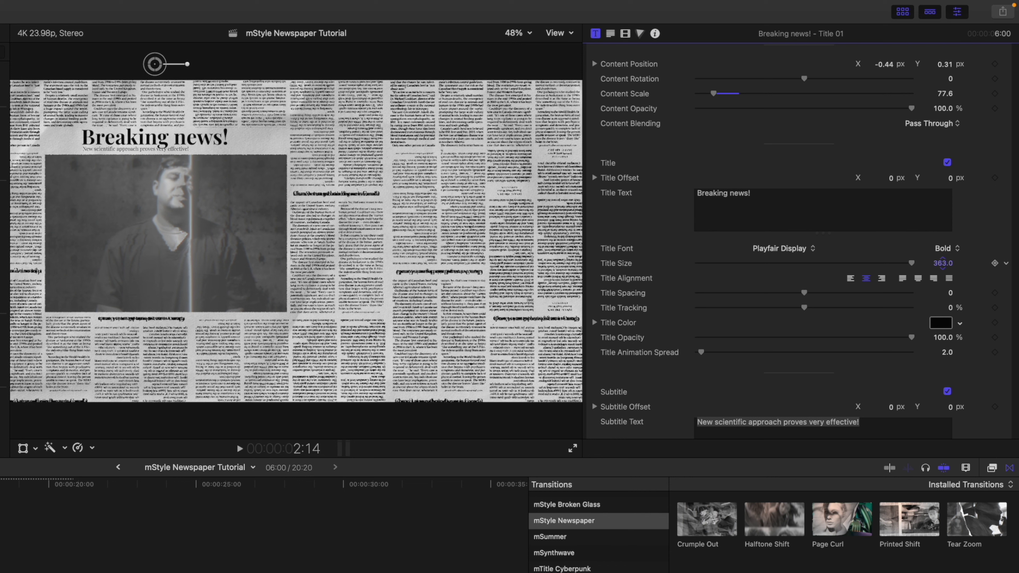
pyautogui.moveTo(944, 263); pyautogui.dragTo(943, 263)
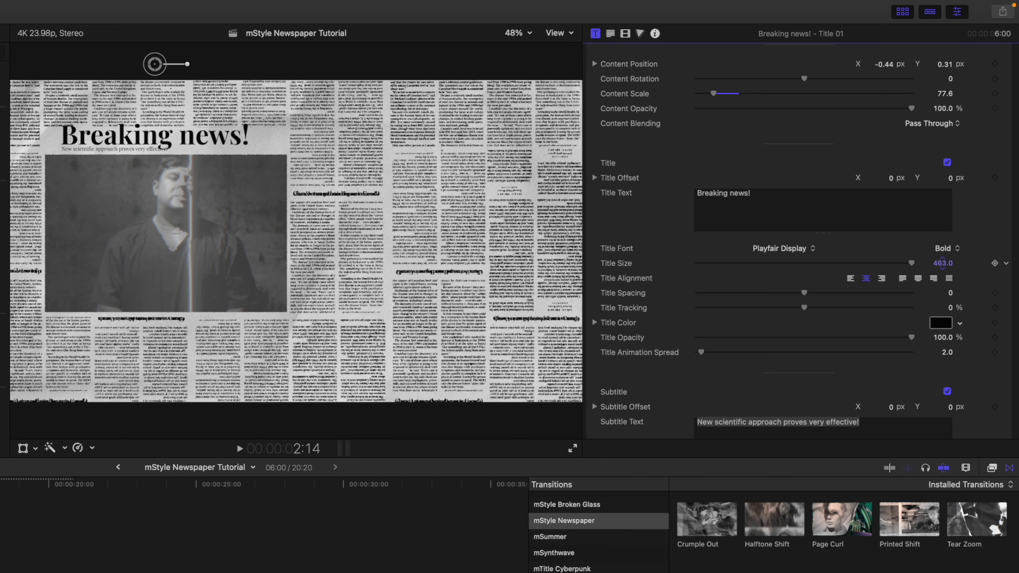
pyautogui.moveTo(157, 64); pyautogui.dragTo(158, 65)
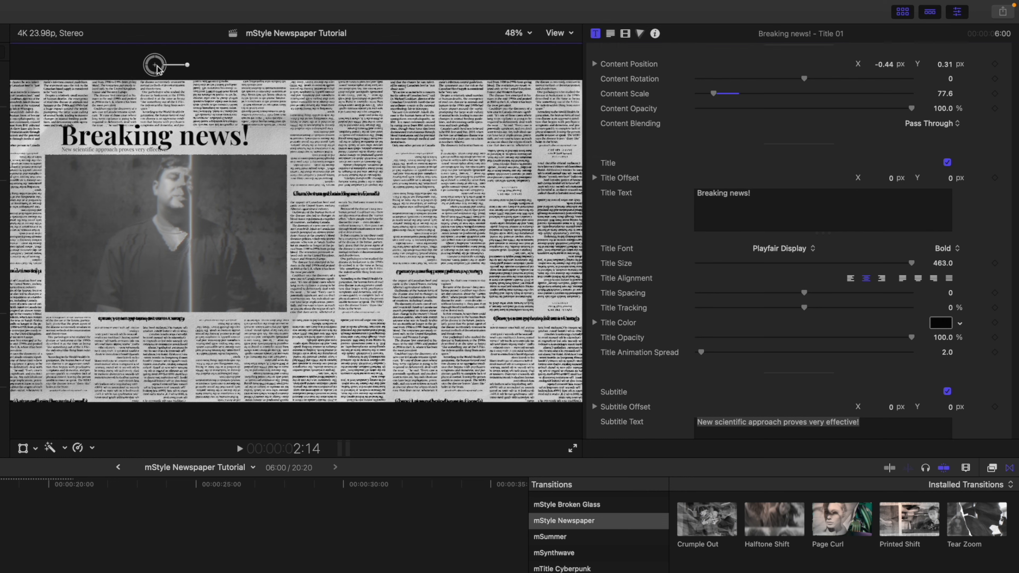
pyautogui.moveTo(157, 64); pyautogui.dragTo(162, 67)
# Replace the subtitle text with "Inmate MVFX637 has escaped"
pyautogui.write('M')
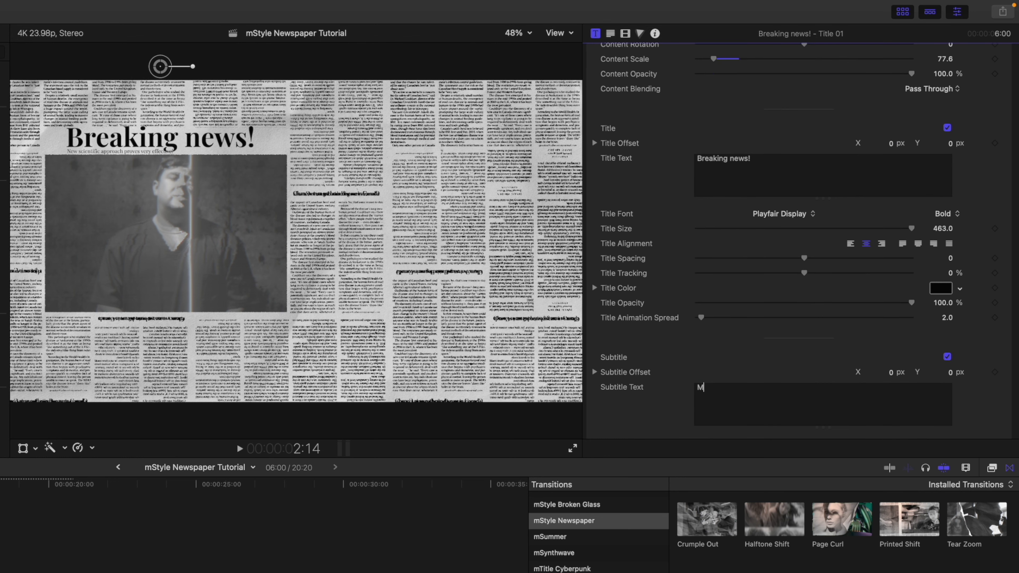
pyautogui.press('BackSpace')
pyautogui.write('Inmate MVFX637 has escaped')
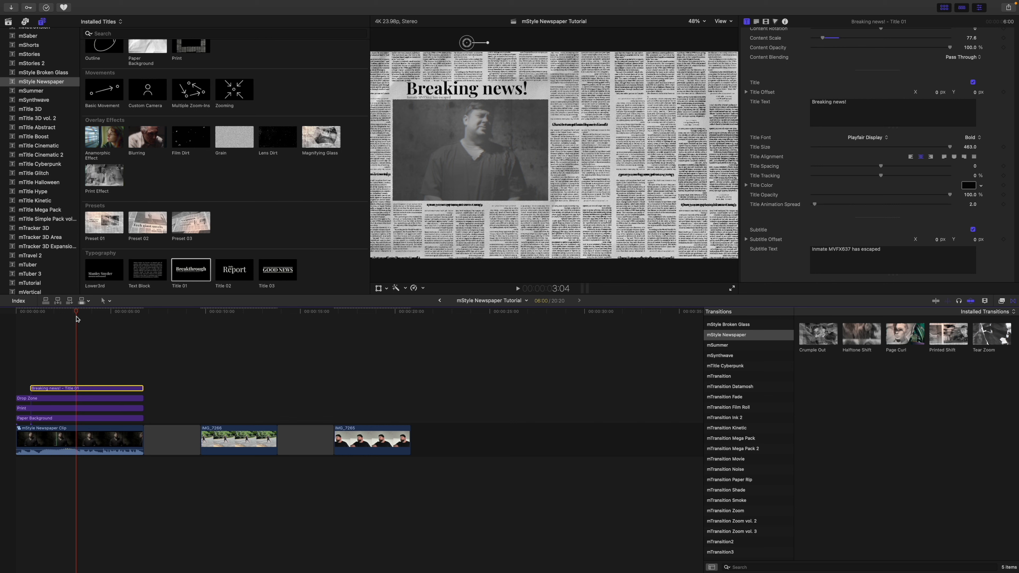
# Add an Outline above the headline layer, starting at about 1:16, and position it over the man at X -0.37, Y 0.05
pyautogui.scroll(3, 271, 250)
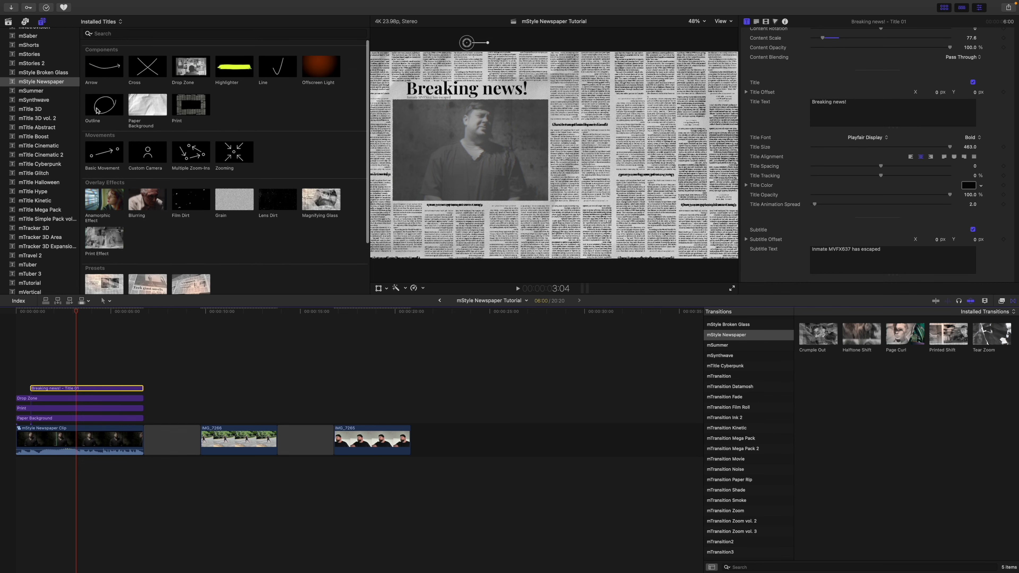
pyautogui.moveTo(96, 111); pyautogui.dragTo(48, 377)
pyautogui.moveTo(75, 312)
pyautogui.mouseDown()
pyautogui.moveTo(23, 320)
pyautogui.moveTo(79, 324)
pyautogui.mouseUp()
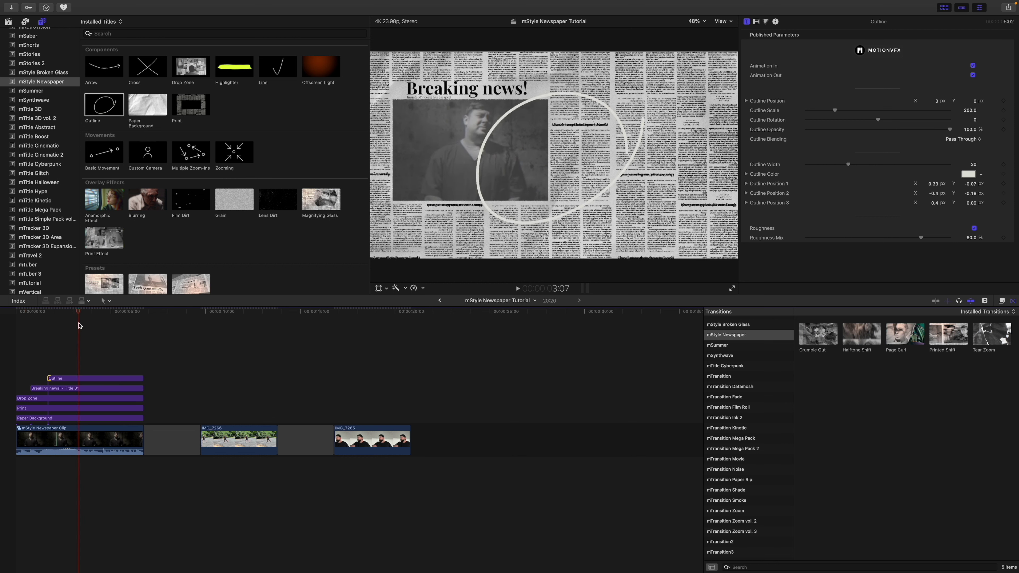
pyautogui.click(87, 379)
pyautogui.moveTo(546, 155); pyautogui.dragTo(479, 151)
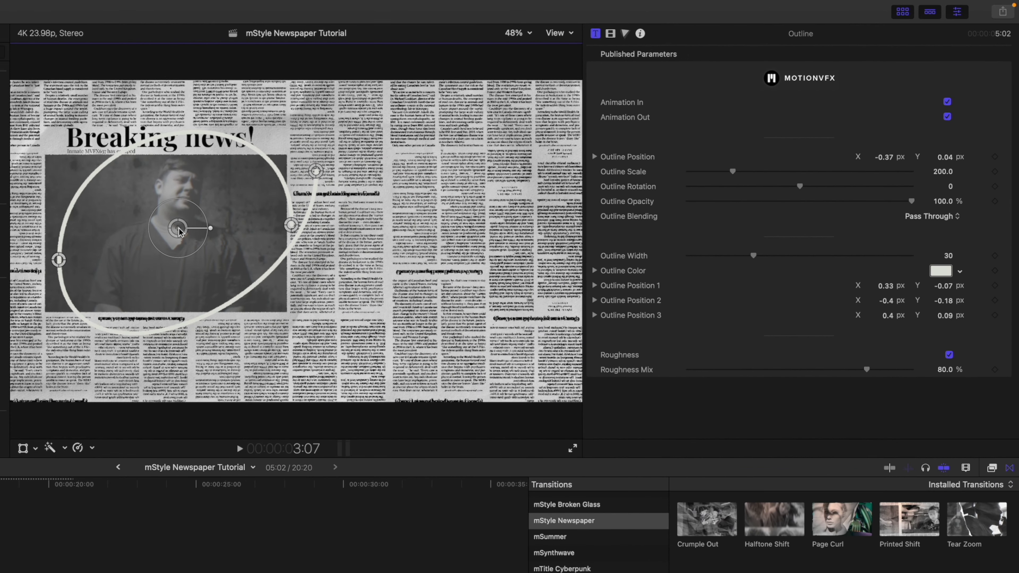
pyautogui.moveTo(179, 231)
pyautogui.mouseDown()
pyautogui.moveTo(201, 235)
pyautogui.moveTo(177, 224)
pyautogui.mouseUp()
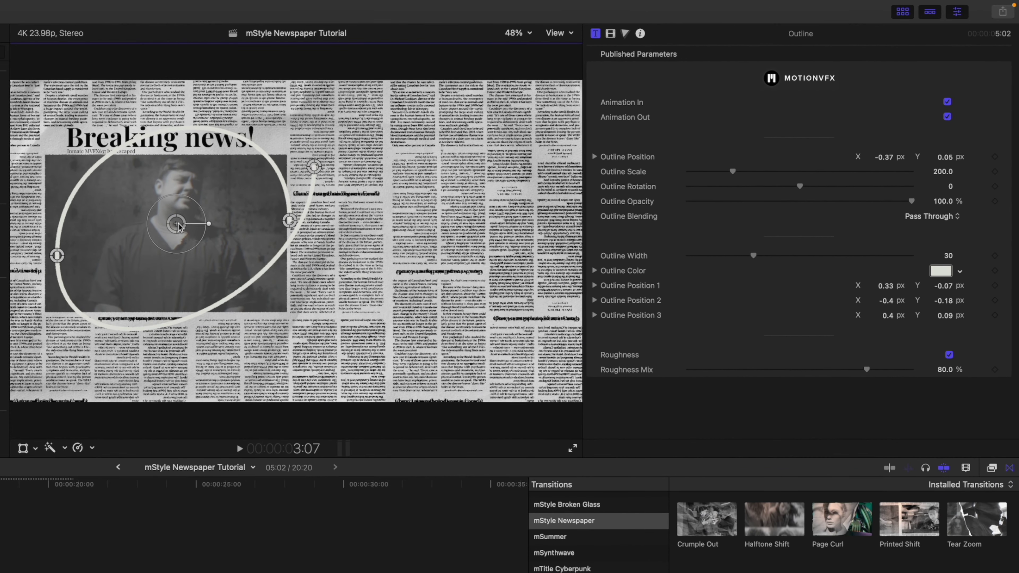
# Reshape the outline into an oval around the man, scaled to 164.7, with its points at X 0.18/Y -0.06, X -0.32/Y -0.2 and X 0.26/Y 0.01
pyautogui.moveTo(291, 217); pyautogui.dragTo(243, 221)
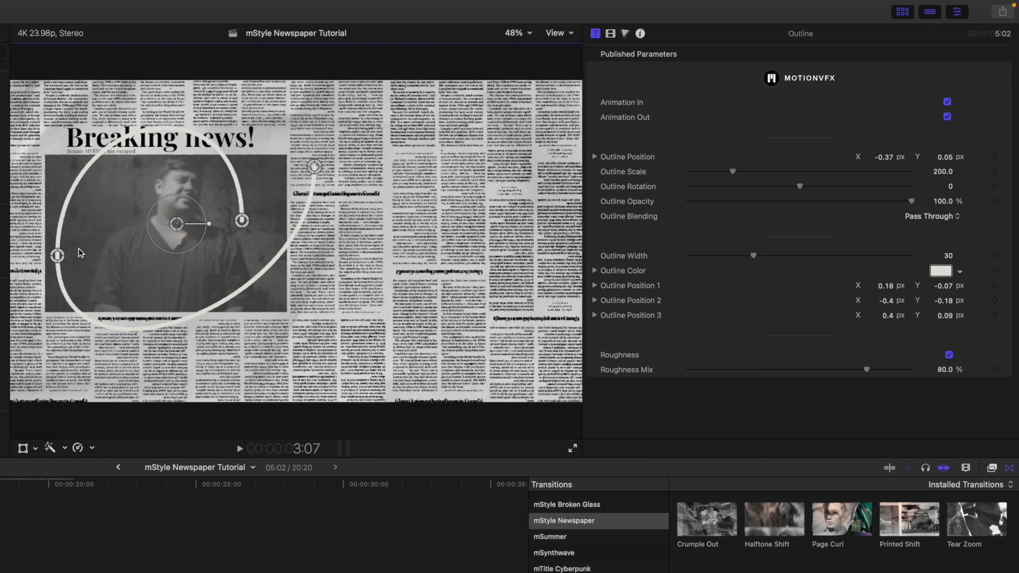
pyautogui.moveTo(57, 255); pyautogui.dragTo(103, 265)
pyautogui.moveTo(315, 167); pyautogui.dragTo(253, 184)
pyautogui.moveTo(242, 220); pyautogui.dragTo(175, 223)
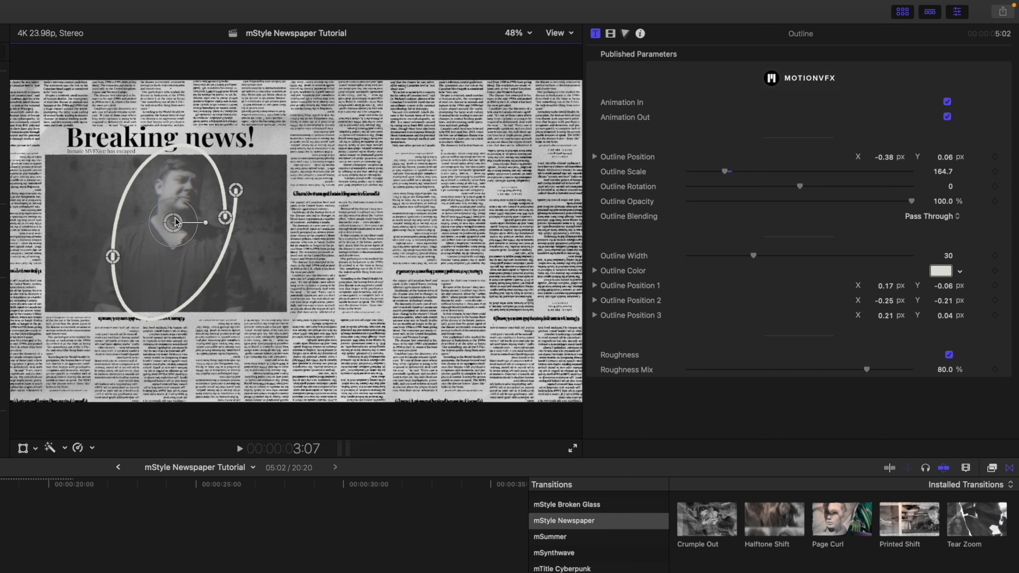
pyautogui.moveTo(117, 258); pyautogui.dragTo(95, 256)
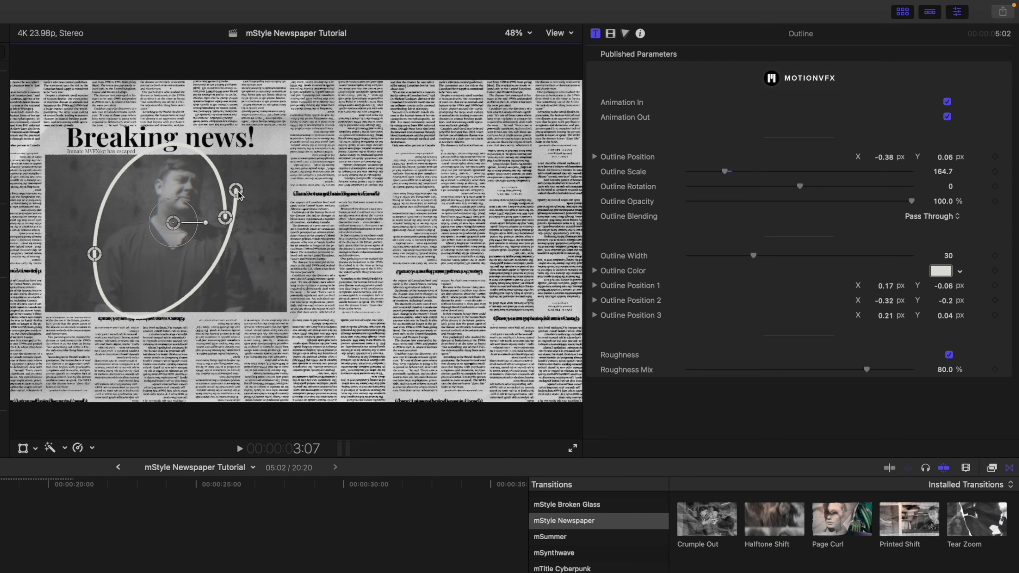
pyautogui.moveTo(236, 190); pyautogui.dragTo(250, 200)
pyautogui.moveTo(226, 217); pyautogui.dragTo(229, 216)
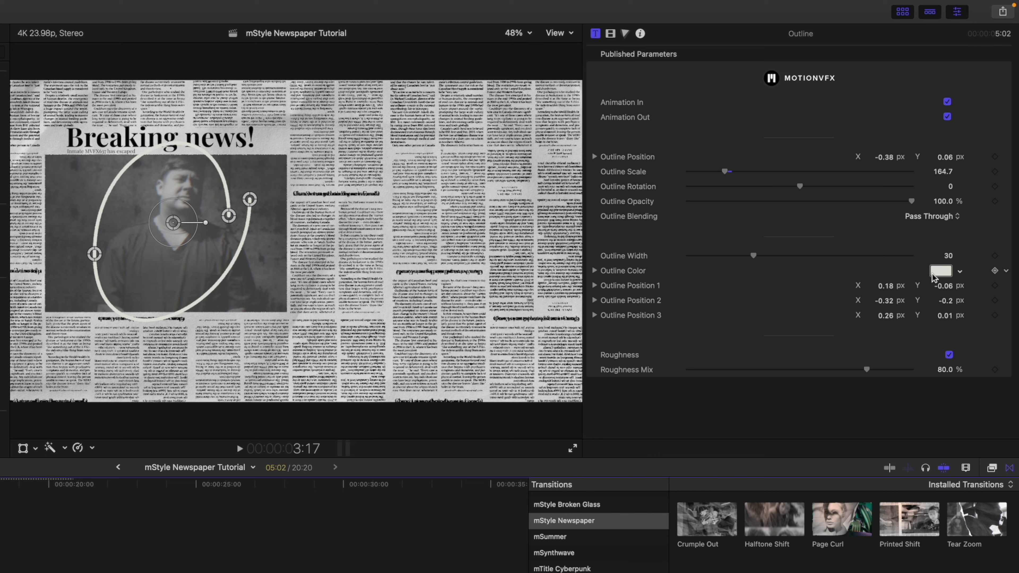
# Set the outline's width to 29 and its roughness mix to about 85%
pyautogui.moveTo(753, 255)
pyautogui.mouseDown()
pyautogui.moveTo(773, 255)
pyautogui.moveTo(738, 256)
pyautogui.moveTo(774, 257)
pyautogui.moveTo(751, 258)
pyautogui.mouseUp()
pyautogui.moveTo(866, 370)
pyautogui.mouseDown()
pyautogui.moveTo(890, 371)
pyautogui.moveTo(851, 372)
pyautogui.moveTo(878, 373)
pyautogui.mouseUp()
pyautogui.moveTo(250, 199)
pyautogui.mouseDown()
pyautogui.moveTo(259, 200)
pyautogui.moveTo(249, 200)
pyautogui.mouseUp()
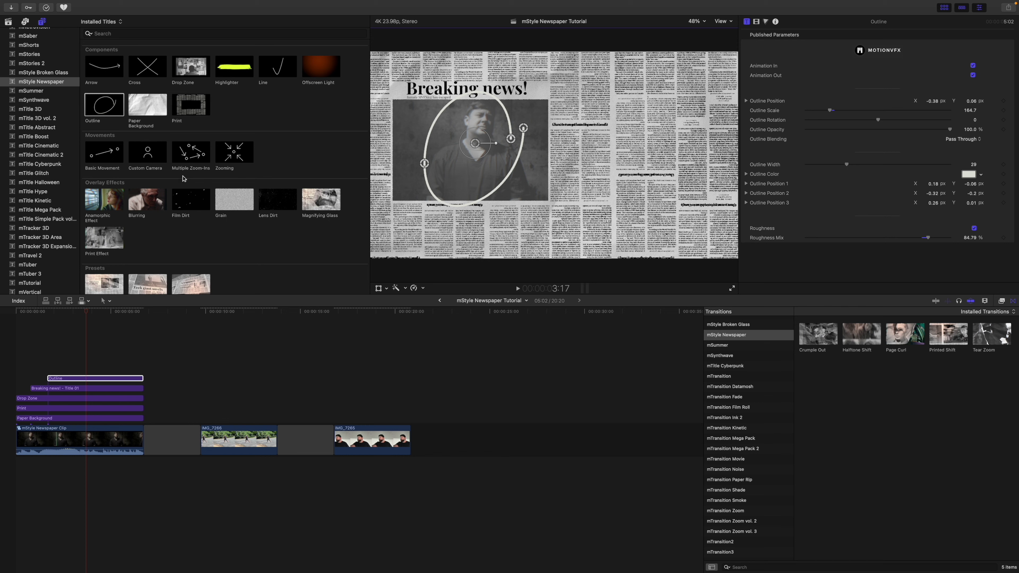
# Add Multiple Zoom-Ins as the uppermost layer from the headline's start and aim Movement 1 at the headline with zoom 429.8
pyautogui.moveTo(192, 153); pyautogui.dragTo(31, 331)
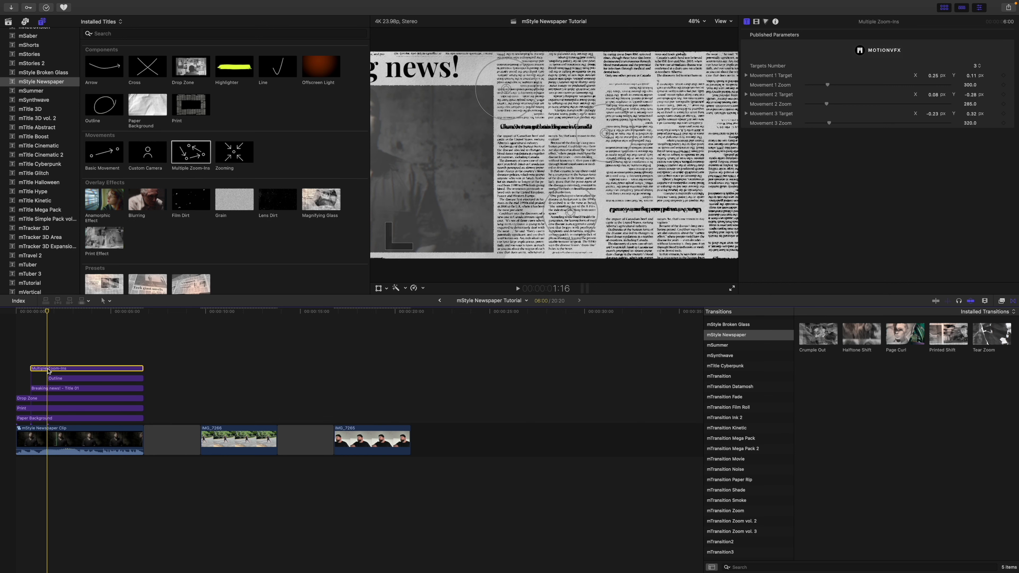
pyautogui.moveTo(606, 134); pyautogui.dragTo(603, 121)
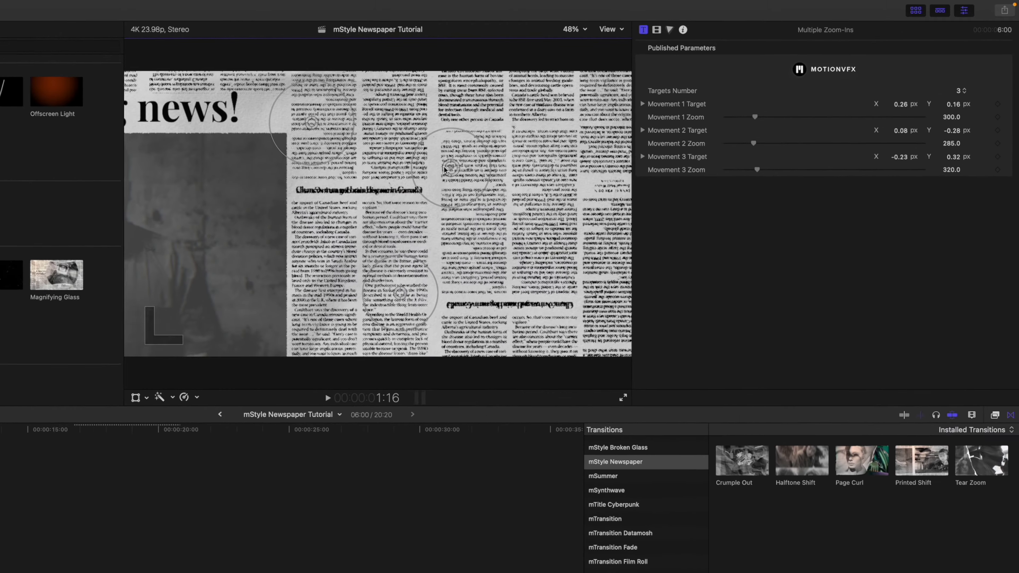
pyautogui.moveTo(445, 167); pyautogui.dragTo(428, 190)
pyautogui.moveTo(354, 217); pyautogui.dragTo(104, 165)
pyautogui.moveTo(120, 128); pyautogui.dragTo(129, 109)
pyautogui.moveTo(106, 164); pyautogui.dragTo(35, 83)
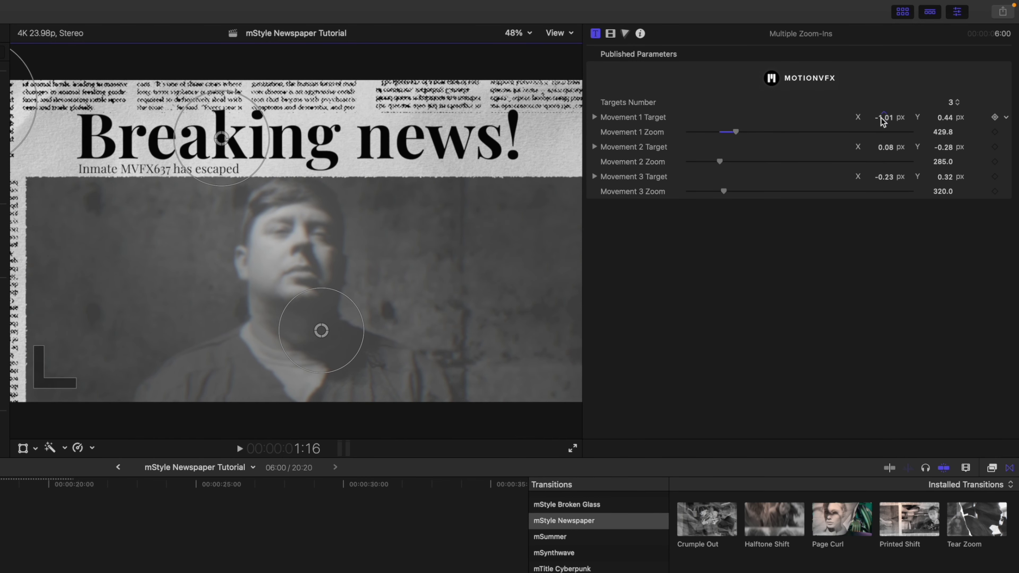
# Fine-tune the Movement 1 target to X -1.03, Y 0.43 so the headline is centered in the frame
pyautogui.moveTo(885, 118); pyautogui.dragTo(885, 118)
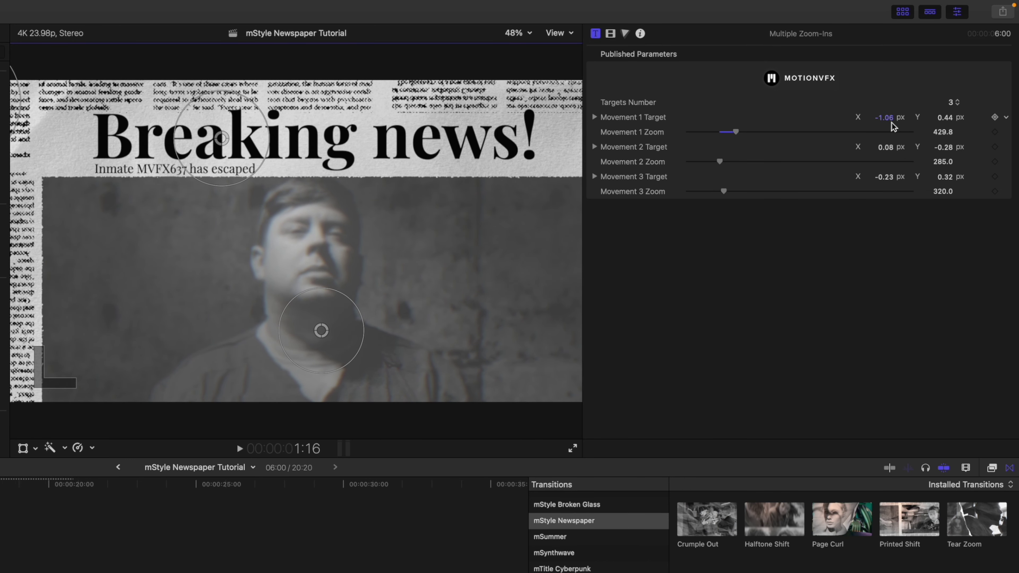
pyautogui.click(529, 33)
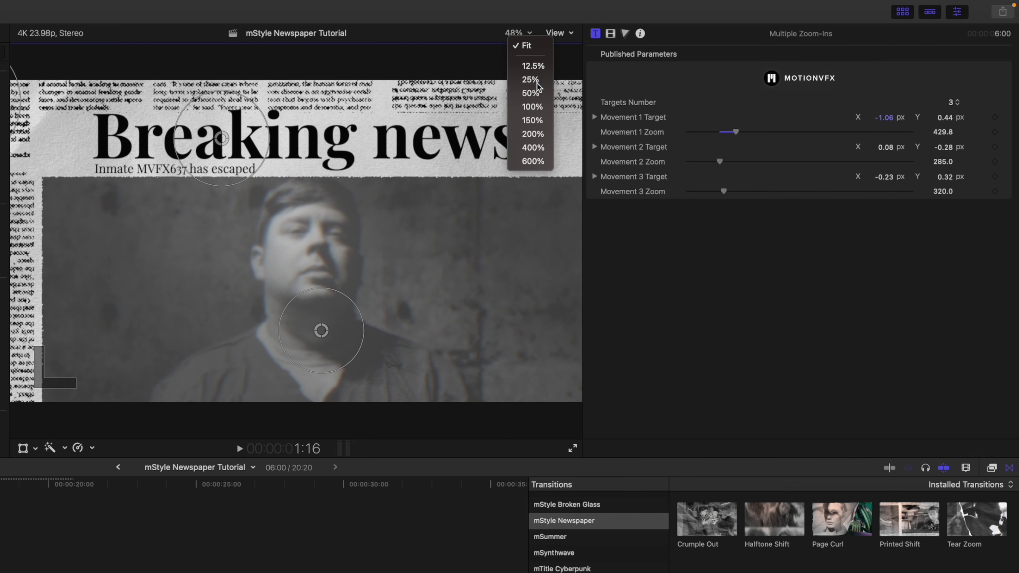
pyautogui.click(539, 86)
pyautogui.moveTo(119, 168); pyautogui.dragTo(124, 169)
pyautogui.click(521, 32)
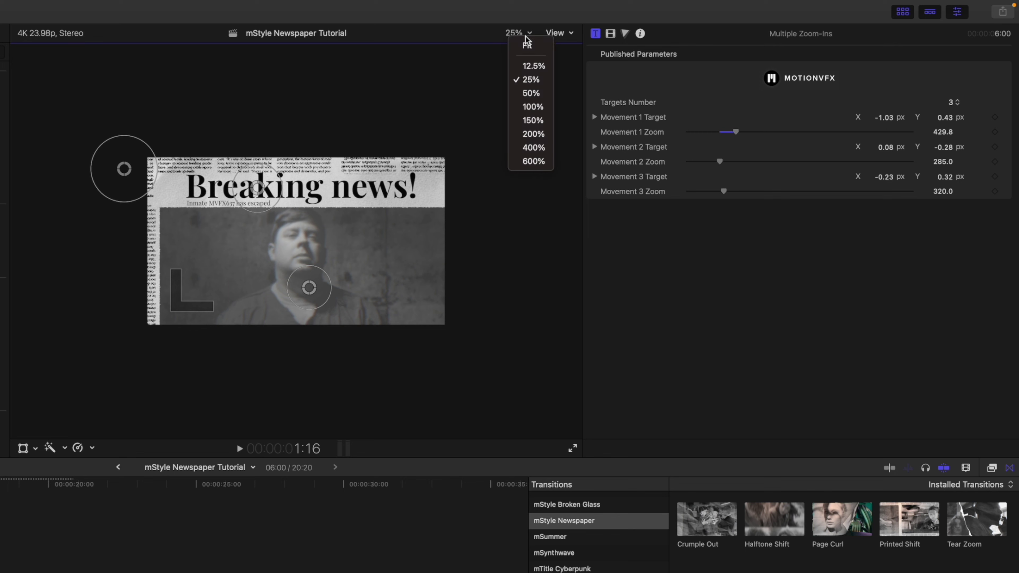
pyautogui.click(528, 47)
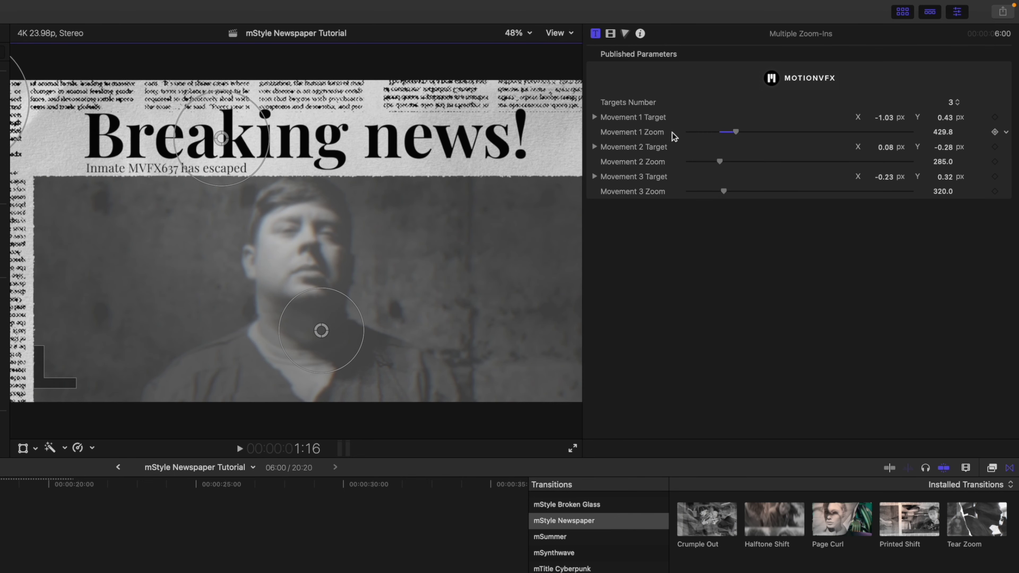
# Keep the number of targets at 3 and aim Movement 2 at the circled man at X -0.92, Y 0.16 with zoom 405.6
pyautogui.click(952, 102)
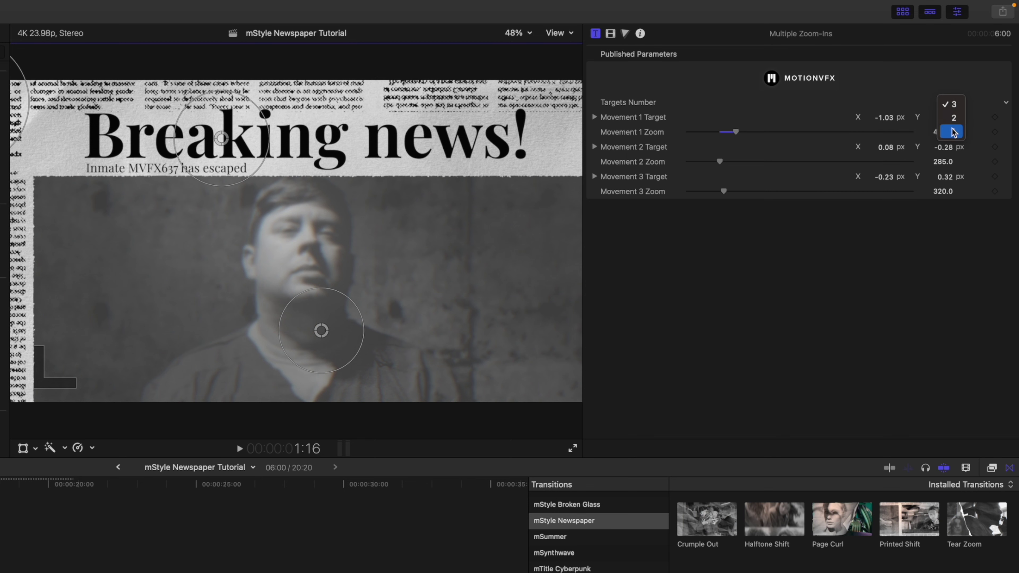
pyautogui.click(955, 103)
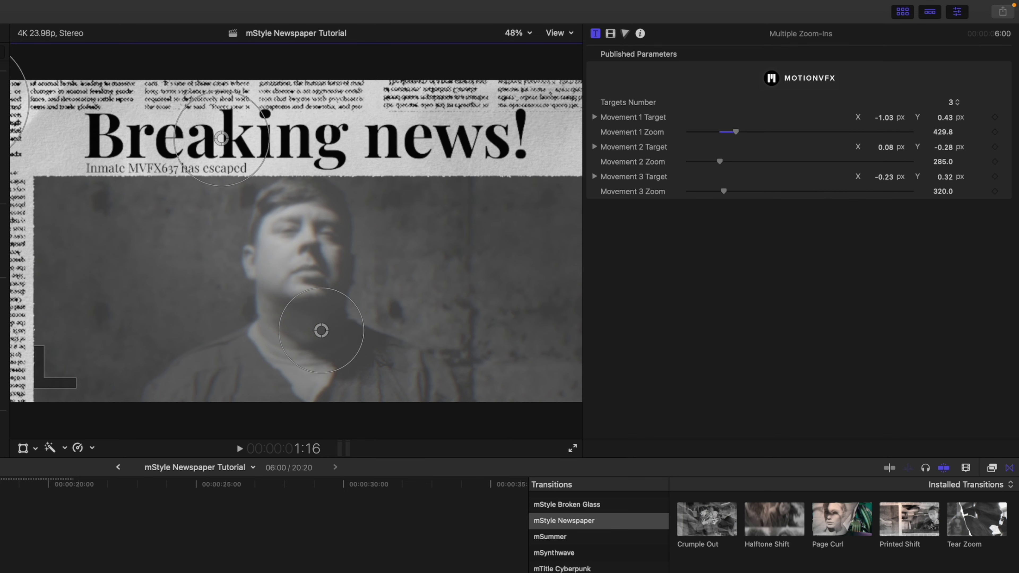
pyautogui.press('space')
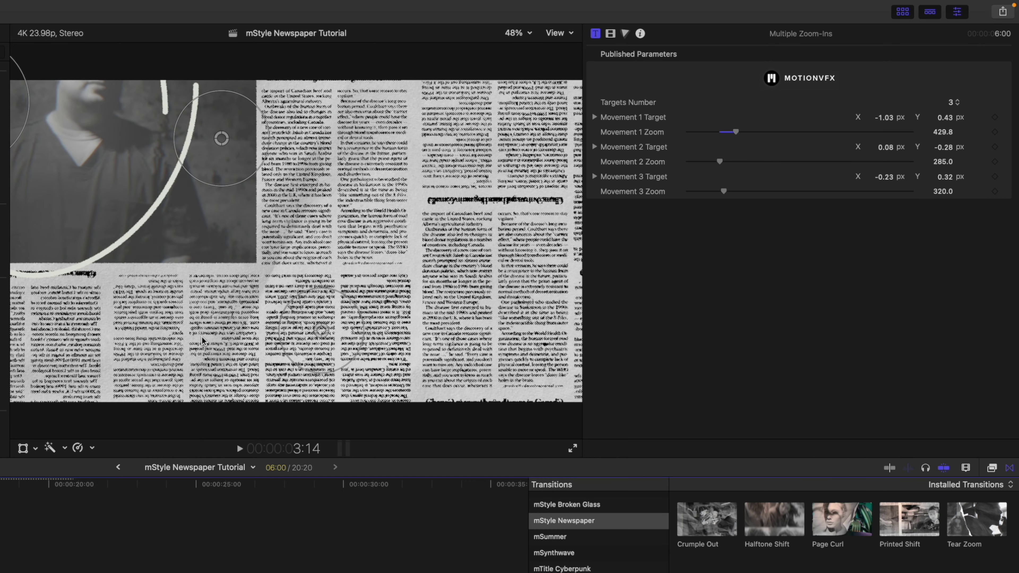
pyautogui.moveTo(321, 331); pyautogui.dragTo(138, 209)
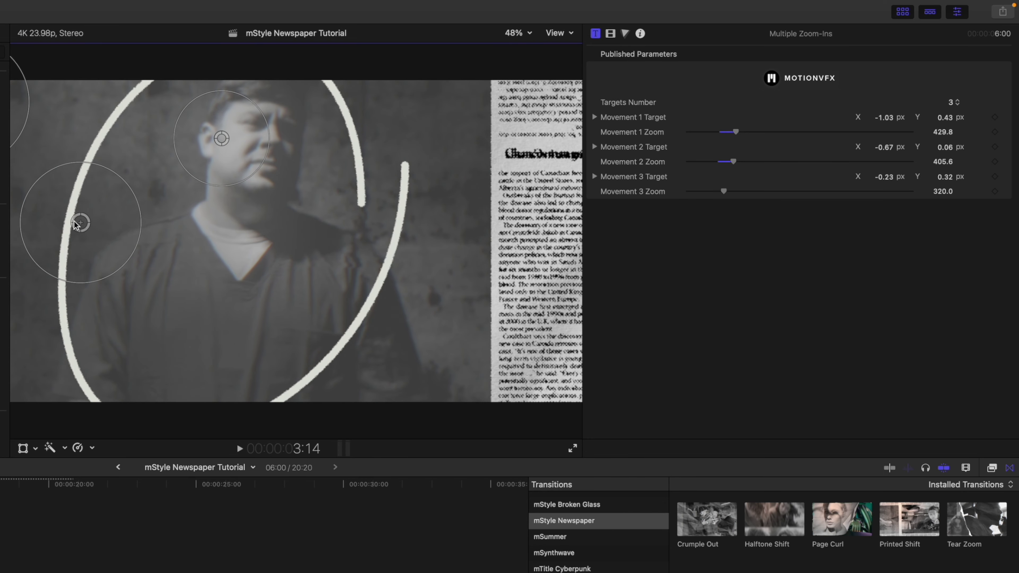
pyautogui.moveTo(80, 223); pyautogui.dragTo(2, 194)
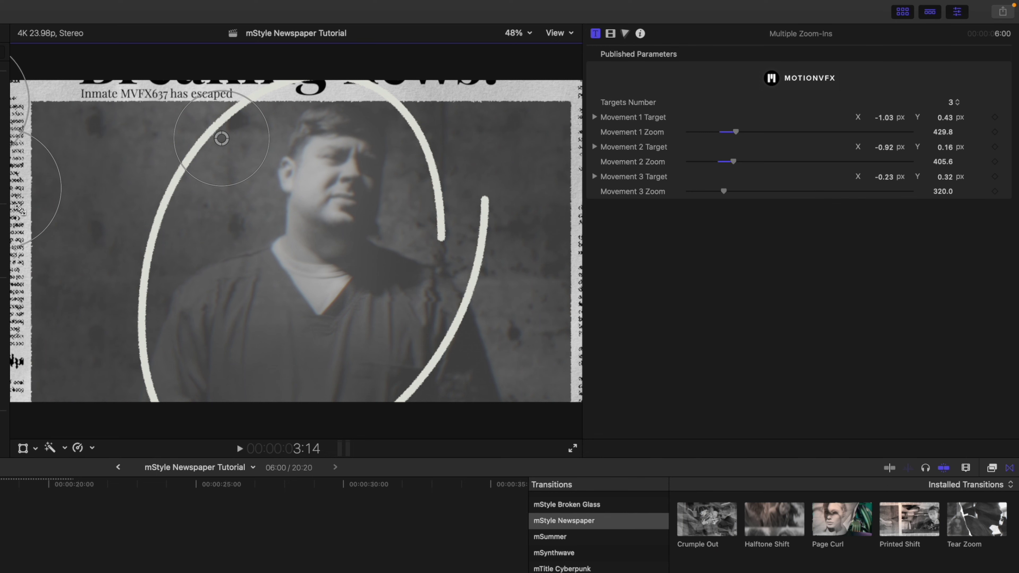
# Set the Movement 3 target to X -0.27, Y 0.05 with zoom 213.5 and preview the zoom sequence
pyautogui.press('space')
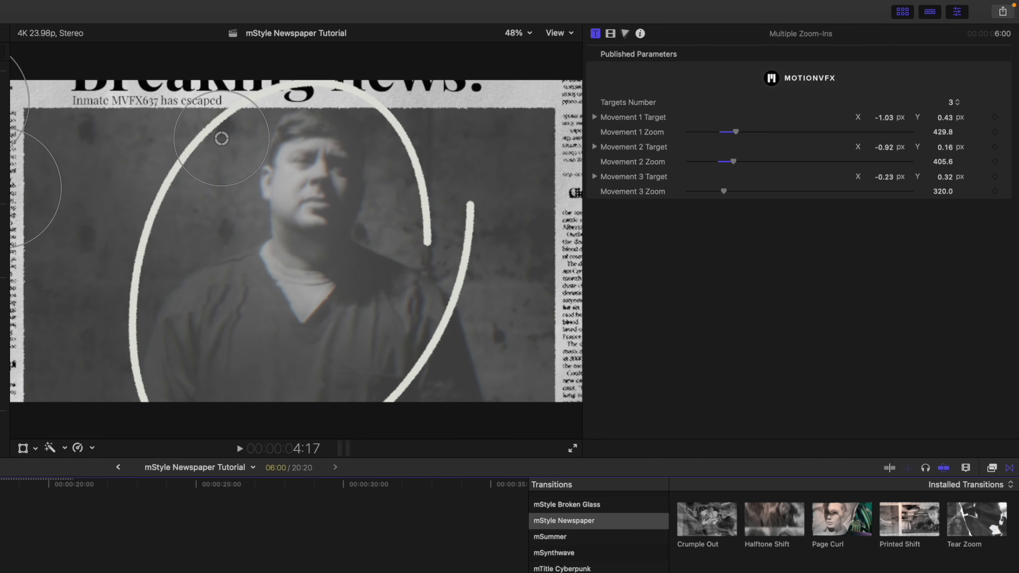
pyautogui.moveTo(222, 139); pyautogui.dragTo(214, 228)
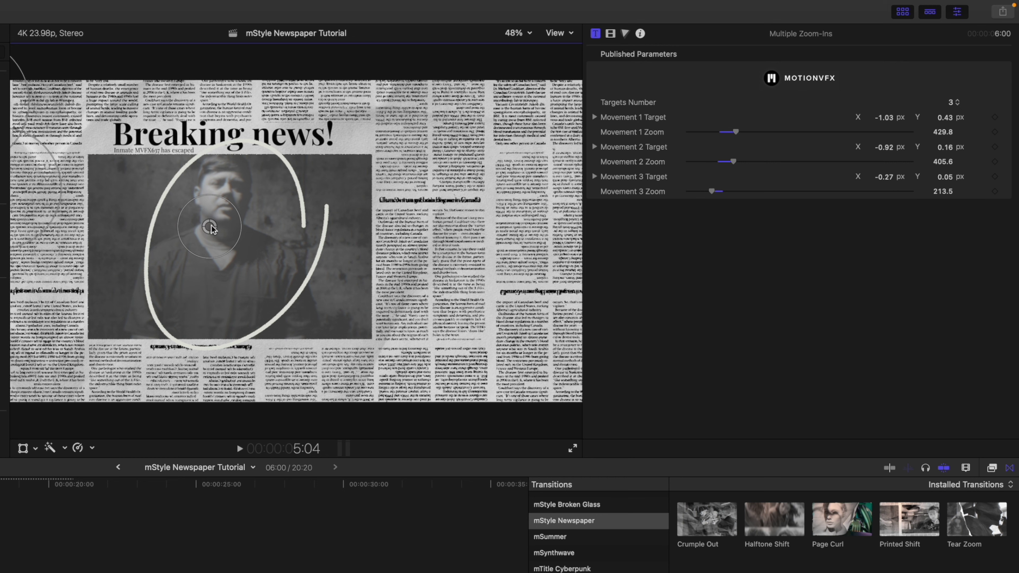
pyautogui.press('space')
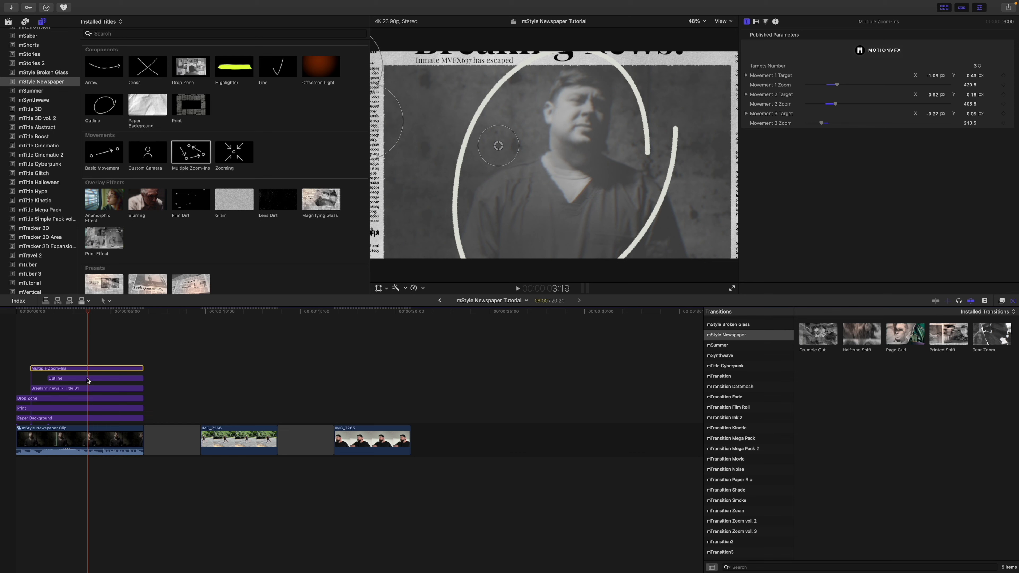
pyautogui.moveTo(87, 312)
pyautogui.mouseDown()
pyautogui.moveTo(66, 320)
pyautogui.moveTo(143, 330)
pyautogui.moveTo(91, 330)
pyautogui.mouseUp()
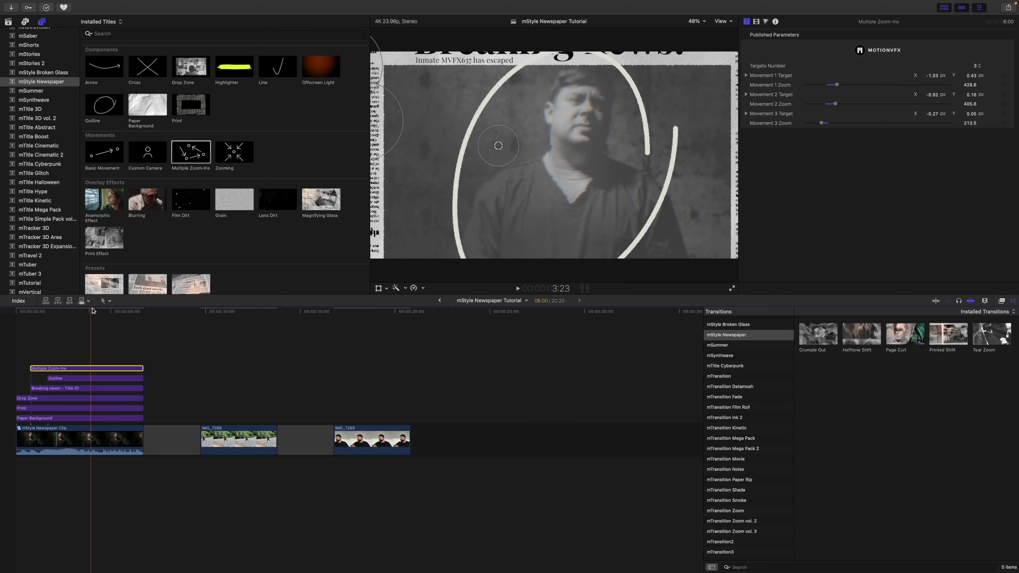
pyautogui.moveTo(92, 310); pyautogui.dragTo(127, 330)
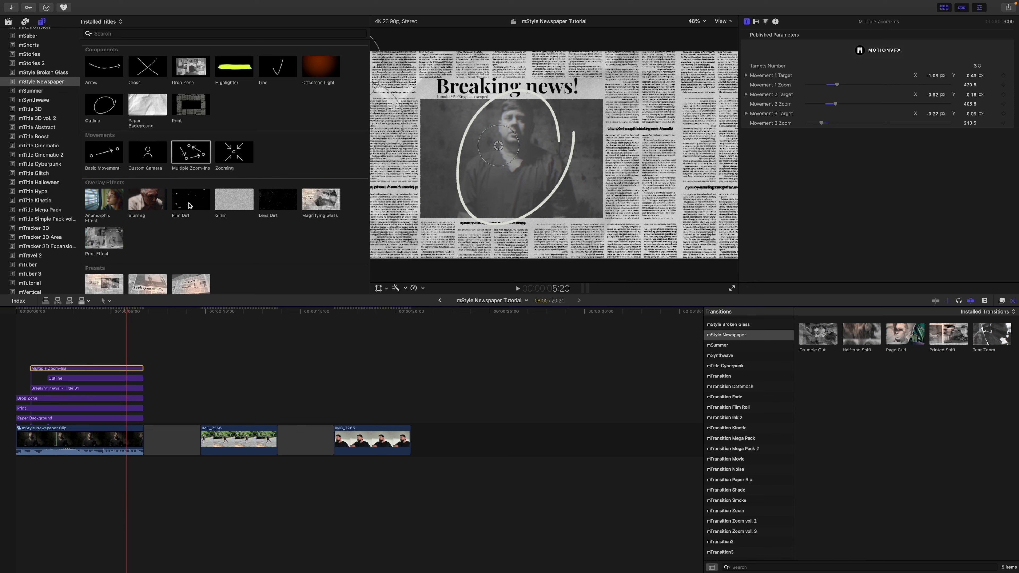
# Add Film Dirt as the uppermost layer from the clip's start and extend it to the end of the newspaper clip
pyautogui.moveTo(191, 205); pyautogui.dragTo(12, 340)
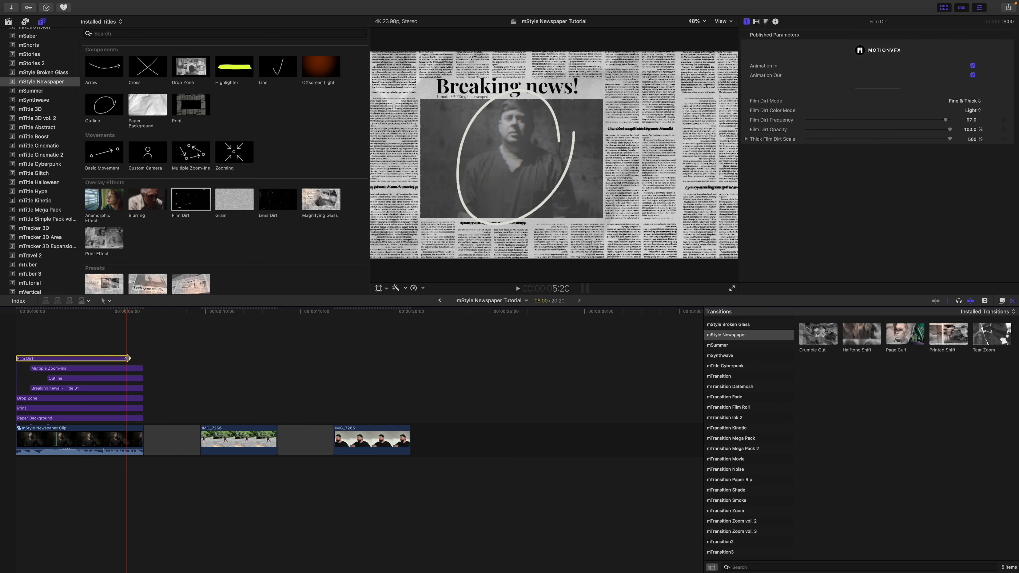
pyautogui.moveTo(127, 358); pyautogui.dragTo(143, 358)
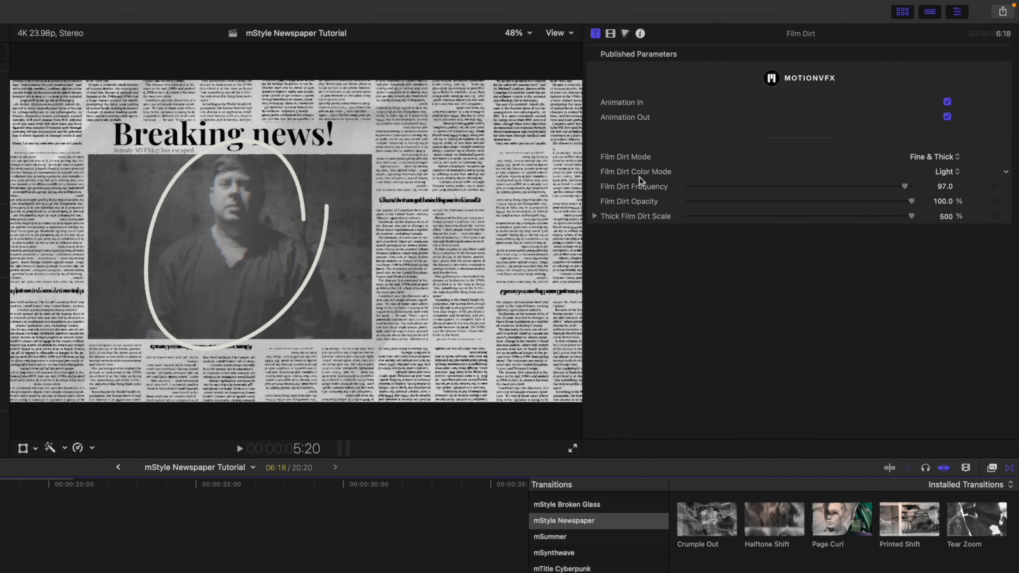
# Look through the Film Dirt mode and color mode options, leaving Fine & Thick and Light selected
pyautogui.click(948, 159)
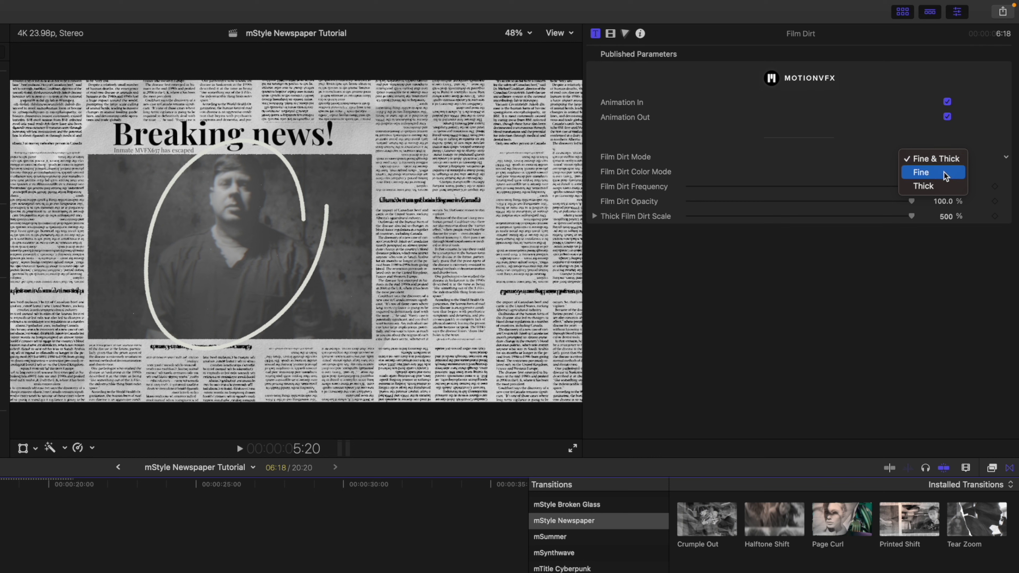
pyautogui.click(852, 147)
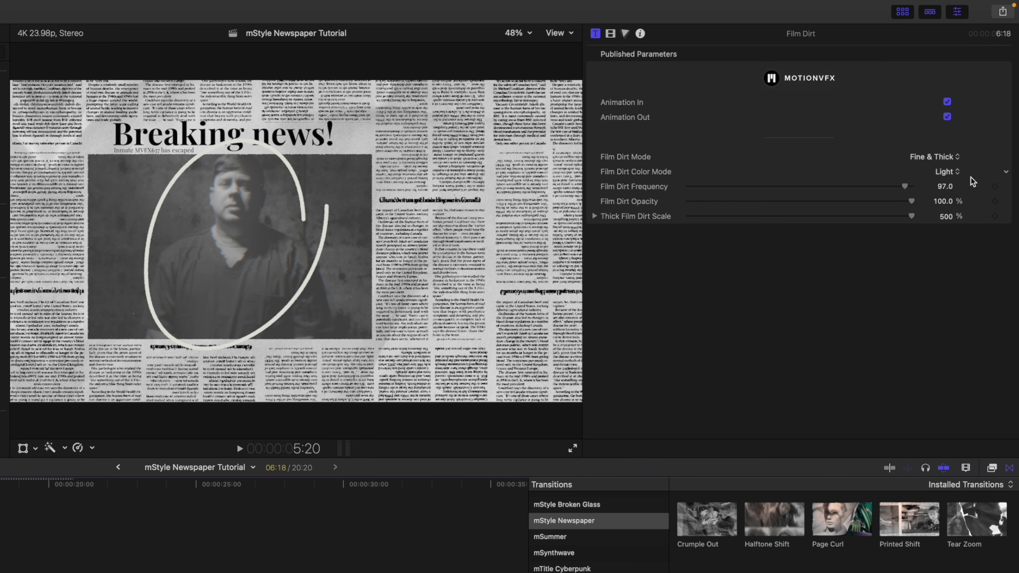
pyautogui.click(955, 174)
pyautogui.click(948, 187)
pyautogui.click(951, 176)
pyautogui.click(949, 174)
pyautogui.click(948, 170)
pyautogui.click(948, 162)
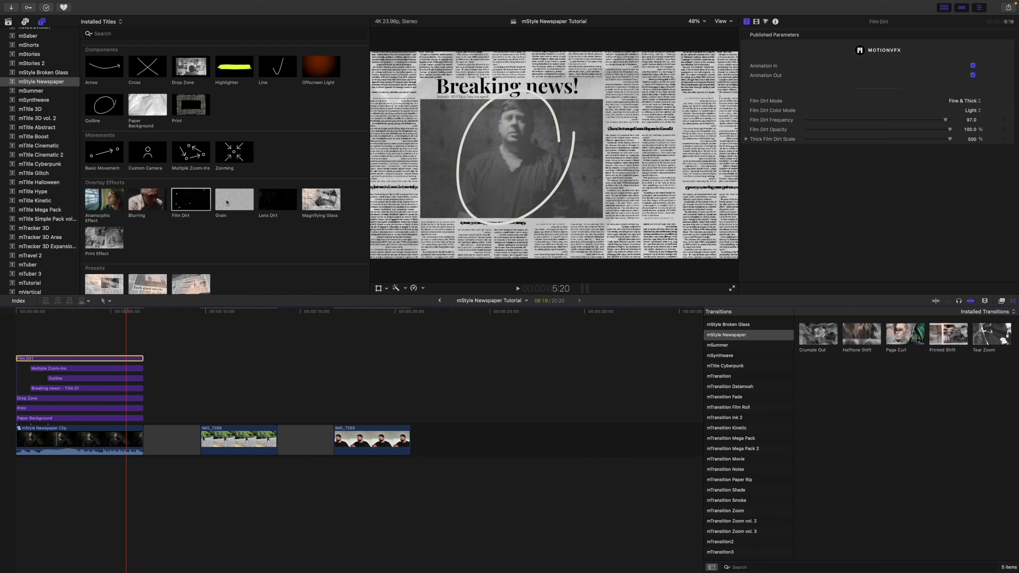
# Add Grain and then Blurring above the Film Dirt layer, each spanning the full length of the newspaper clip
pyautogui.moveTo(227, 202); pyautogui.dragTo(67, 342)
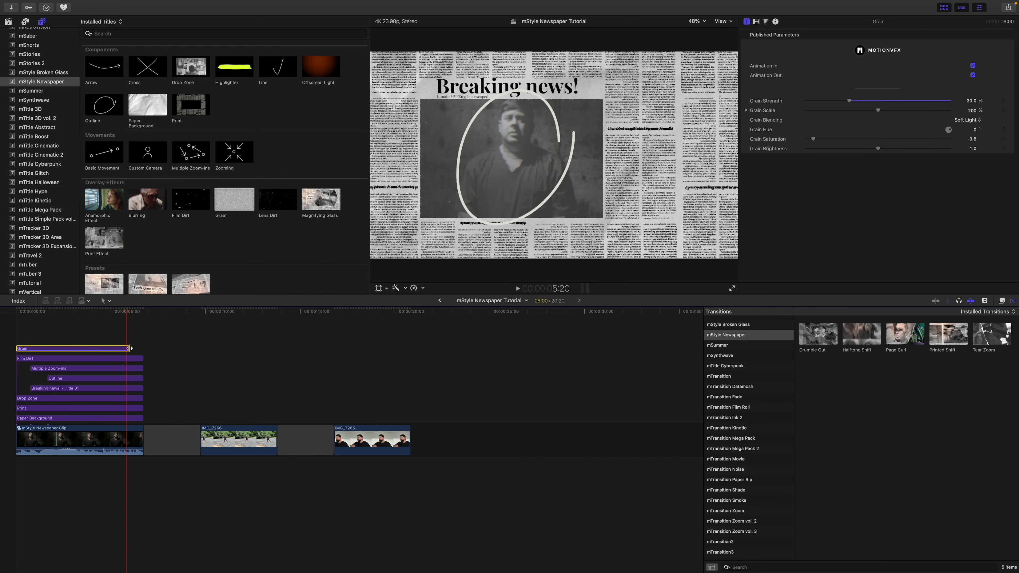
pyautogui.moveTo(129, 348); pyautogui.dragTo(140, 350)
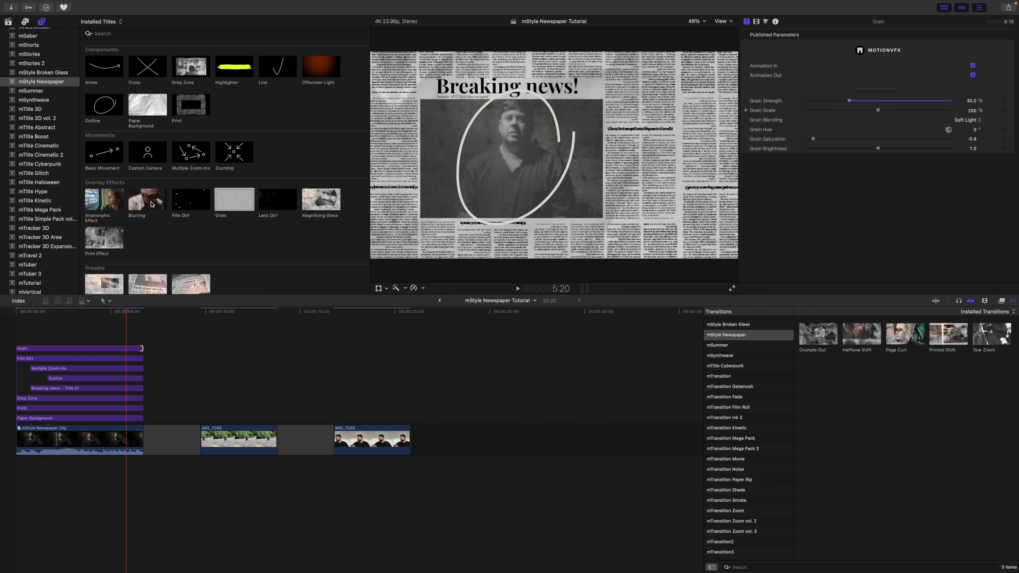
pyautogui.moveTo(151, 204); pyautogui.dragTo(18, 339)
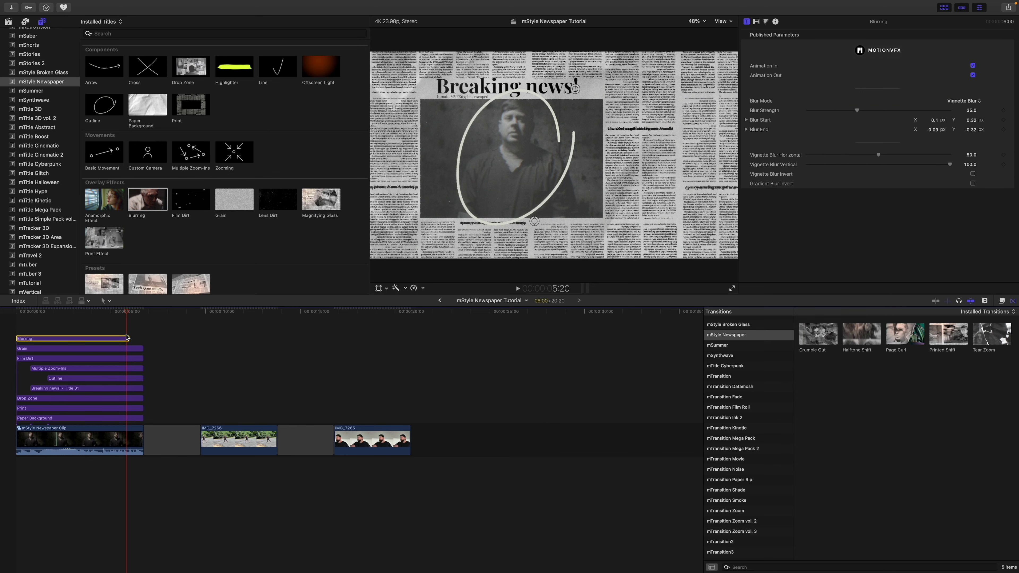
pyautogui.moveTo(127, 337); pyautogui.dragTo(143, 337)
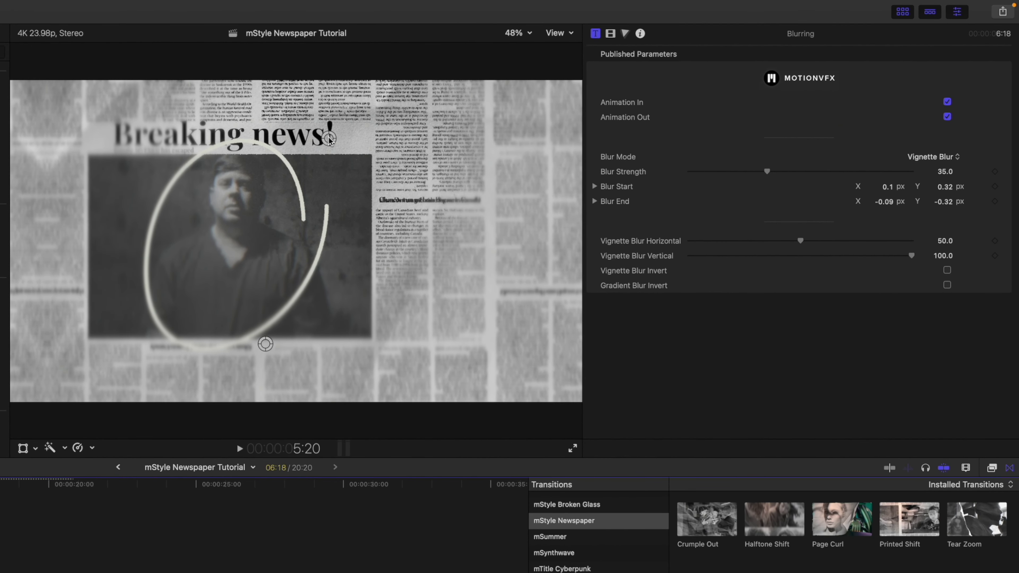
# Position the vignette blur with Blur Start at X -0.28, Y 0.15 and Blur End at X 0.46, Y -0.46
pyautogui.moveTo(329, 139); pyautogui.dragTo(181, 144)
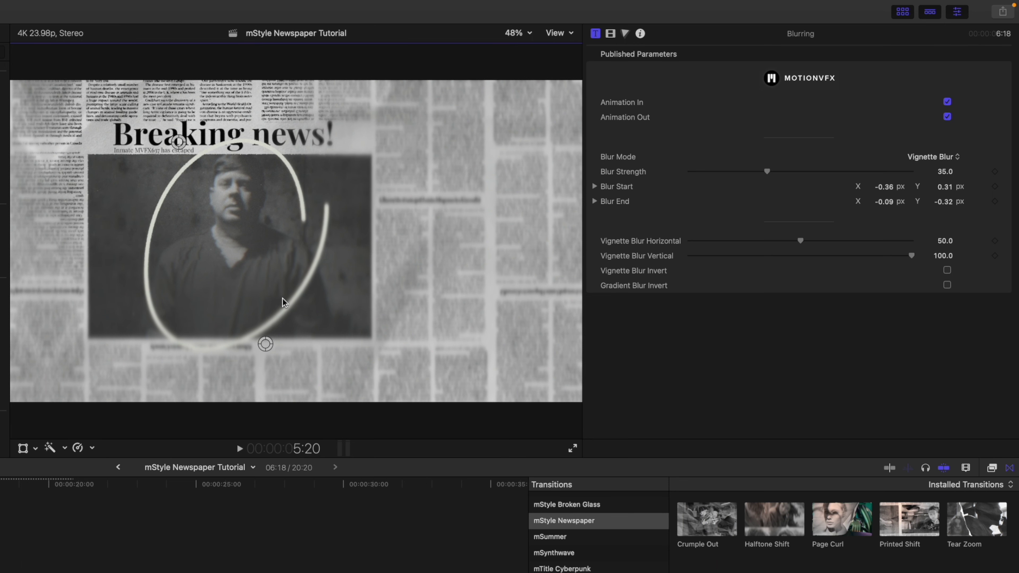
pyautogui.moveTo(263, 345); pyautogui.dragTo(279, 311)
pyautogui.moveTo(179, 142); pyautogui.dragTo(204, 173)
pyautogui.moveTo(280, 310); pyautogui.dragTo(444, 388)
pyautogui.moveTo(205, 174); pyautogui.dragTo(205, 197)
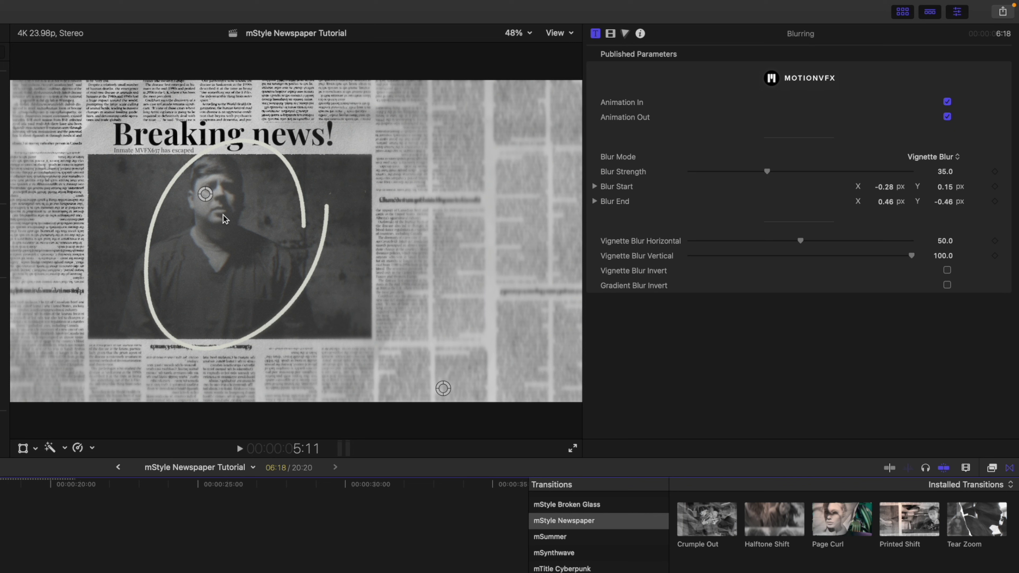
# Try the Gradient Blur mode on the Blurring layer and switch back to Vignette Blur
pyautogui.click(944, 159)
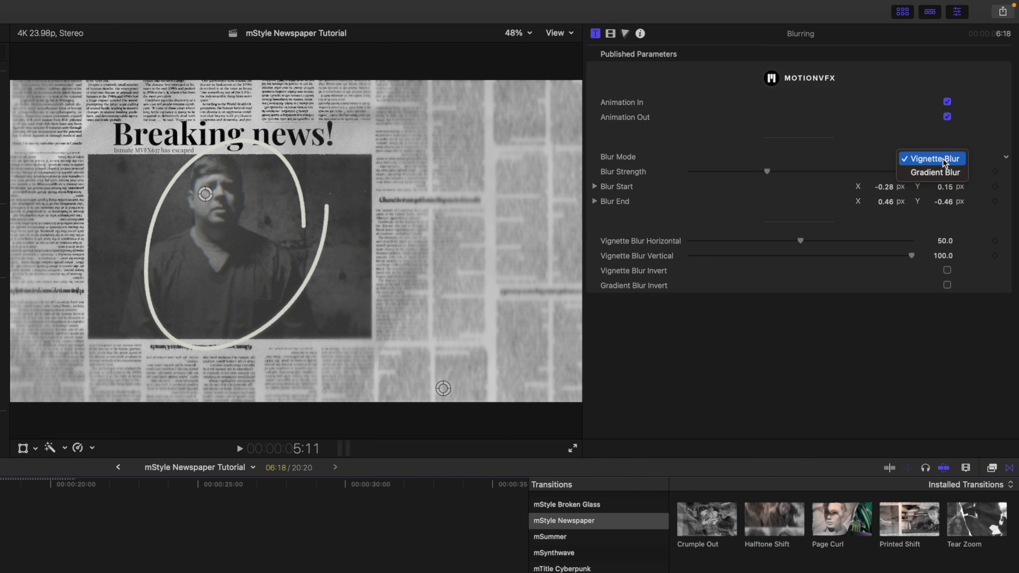
pyautogui.click(939, 172)
pyautogui.click(941, 157)
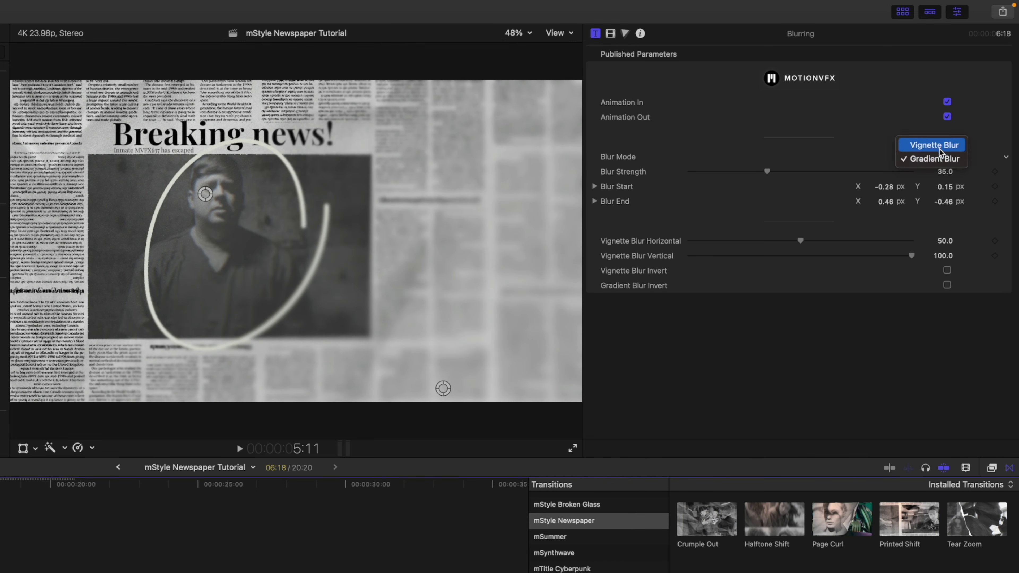
pyautogui.click(941, 150)
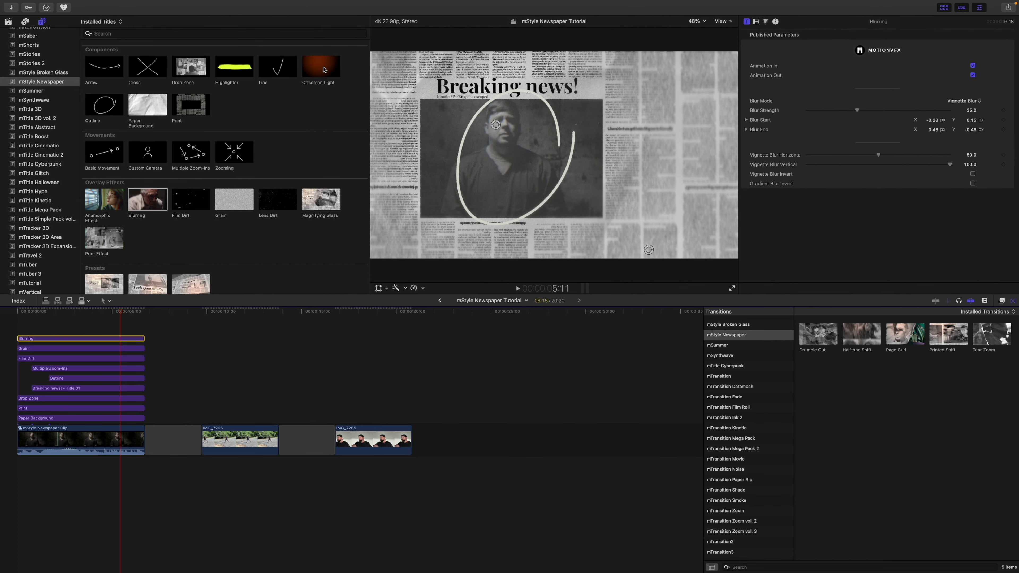
# Add Offscreen Light as the uppermost layer over the whole newspaper clip and move the light to about X -0.3, Y 0.39
pyautogui.moveTo(324, 70); pyautogui.dragTo(19, 321)
pyautogui.moveTo(130, 328); pyautogui.dragTo(64, 333)
pyautogui.click(64, 331)
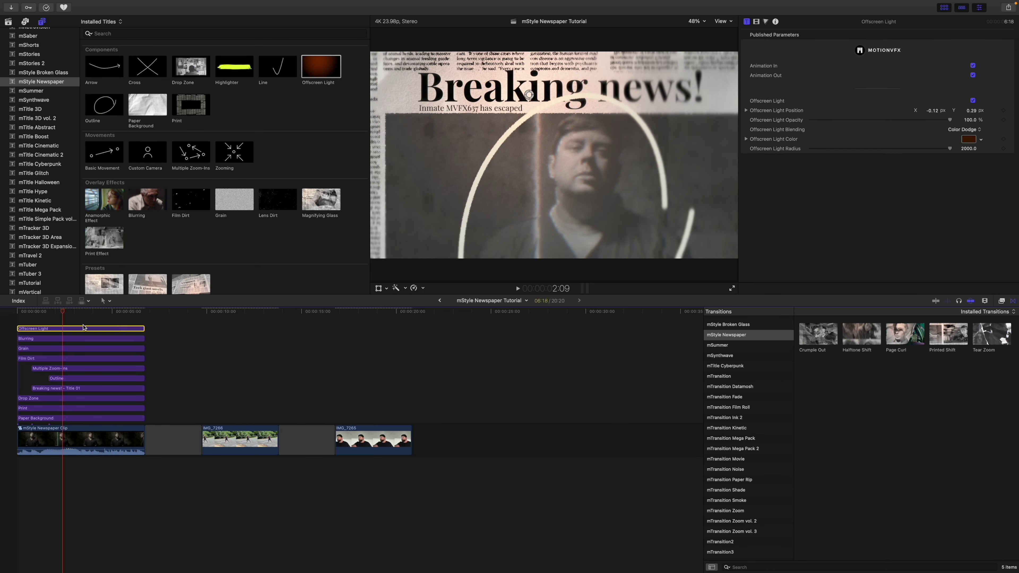
pyautogui.moveTo(529, 95); pyautogui.dragTo(488, 78)
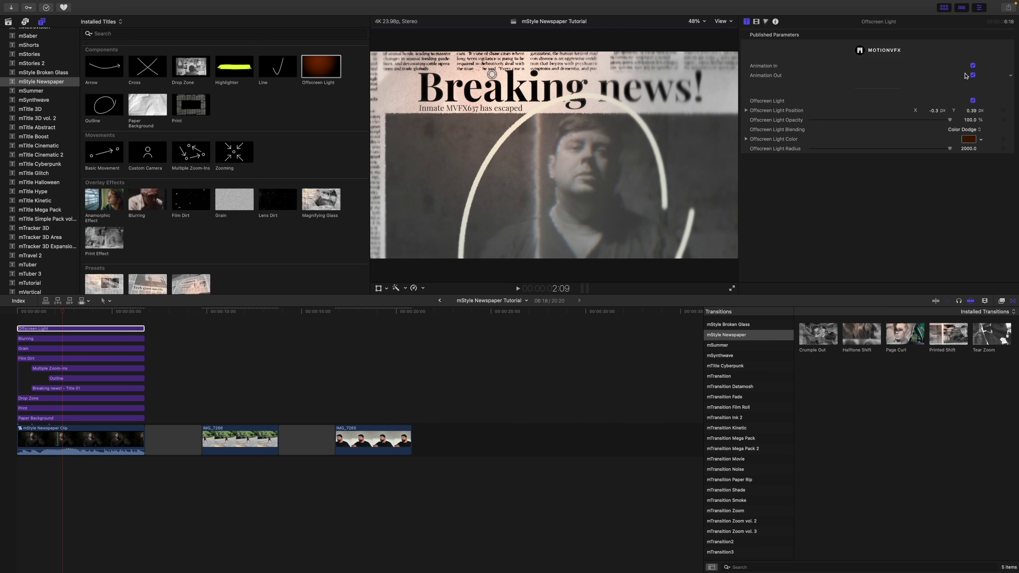
# Compare the scene with the Offscreen Light off and on, and reduce the light's radius
pyautogui.click(973, 101)
pyautogui.click(973, 100)
pyautogui.moveTo(953, 149); pyautogui.dragTo(885, 152)
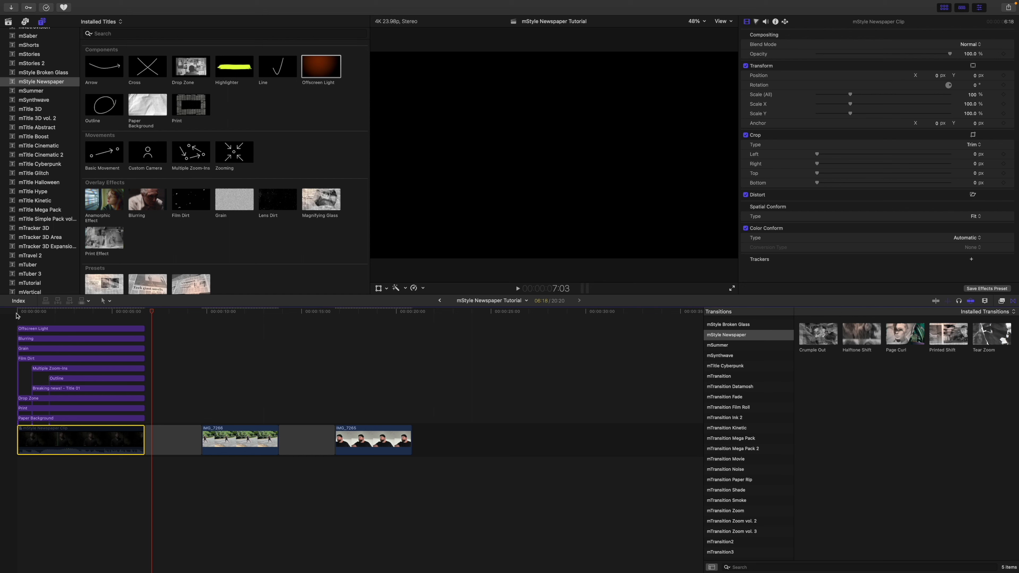
# Add Preset 03 above the second video clip from its start, both 6:00 long, and disable the clip beneath
pyautogui.moveTo(159, 315); pyautogui.dragTo(202, 328)
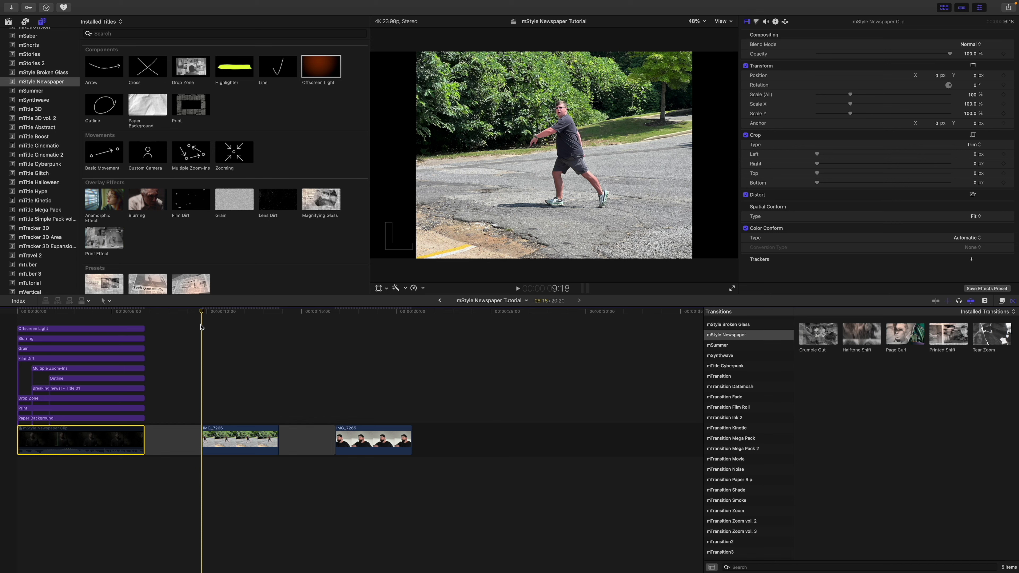
pyautogui.scroll(-2, 256, 243)
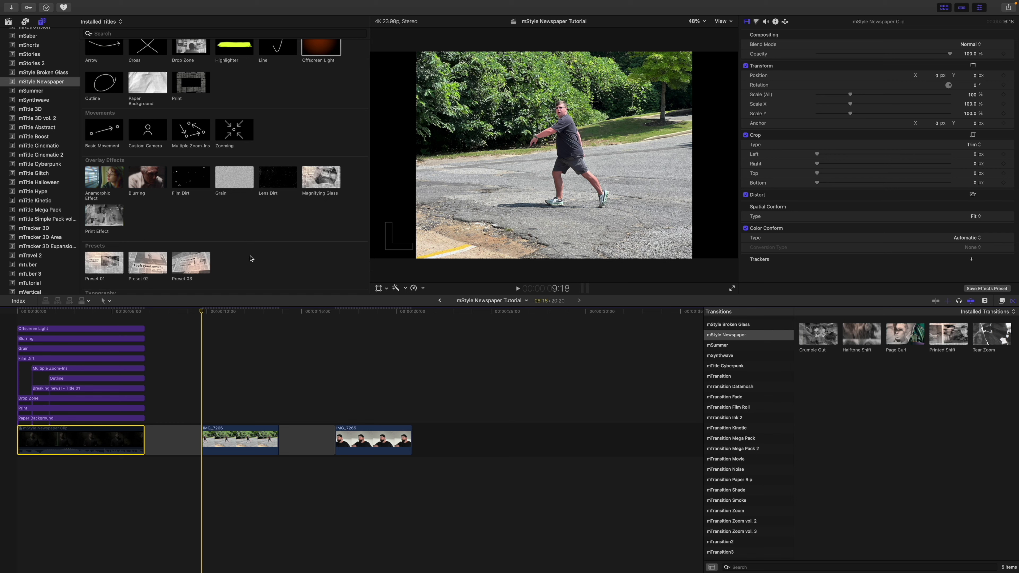
pyautogui.moveTo(183, 267); pyautogui.dragTo(204, 397)
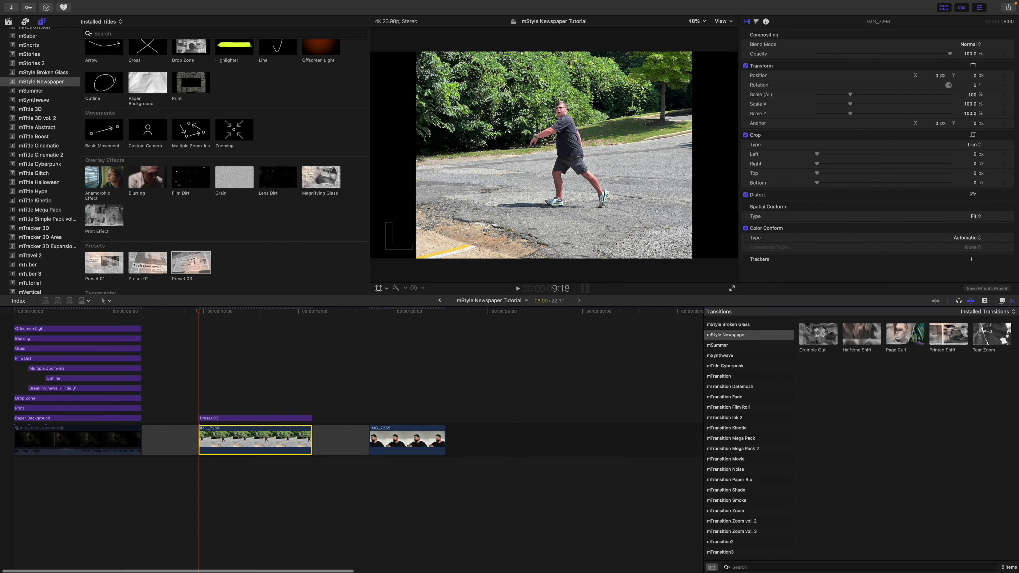
pyautogui.press('v')
# Turn off Animation In and Animation Out for the Preset 03 title
pyautogui.click(212, 418)
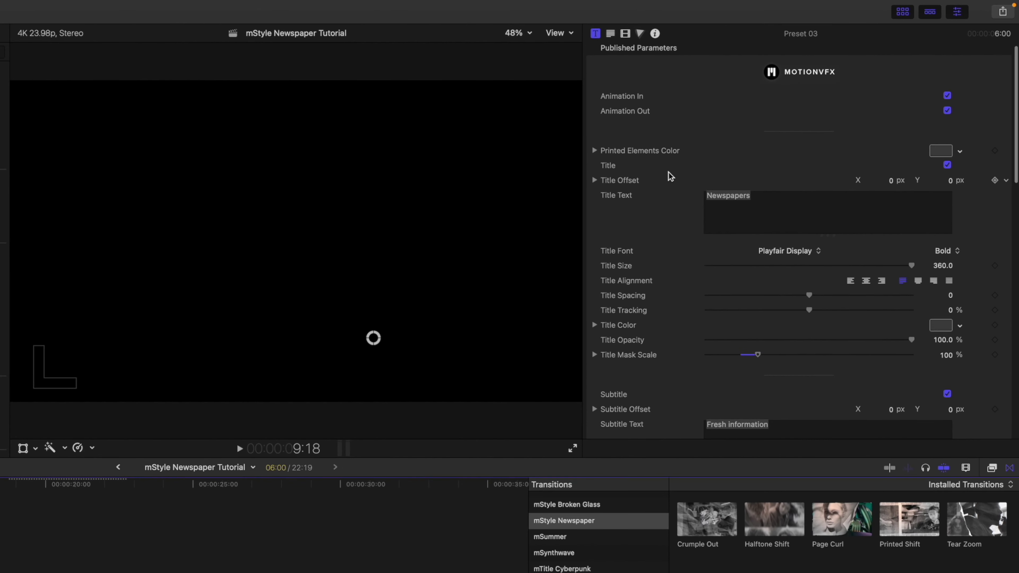
pyautogui.scroll(1, 669, 173)
pyautogui.click(948, 102)
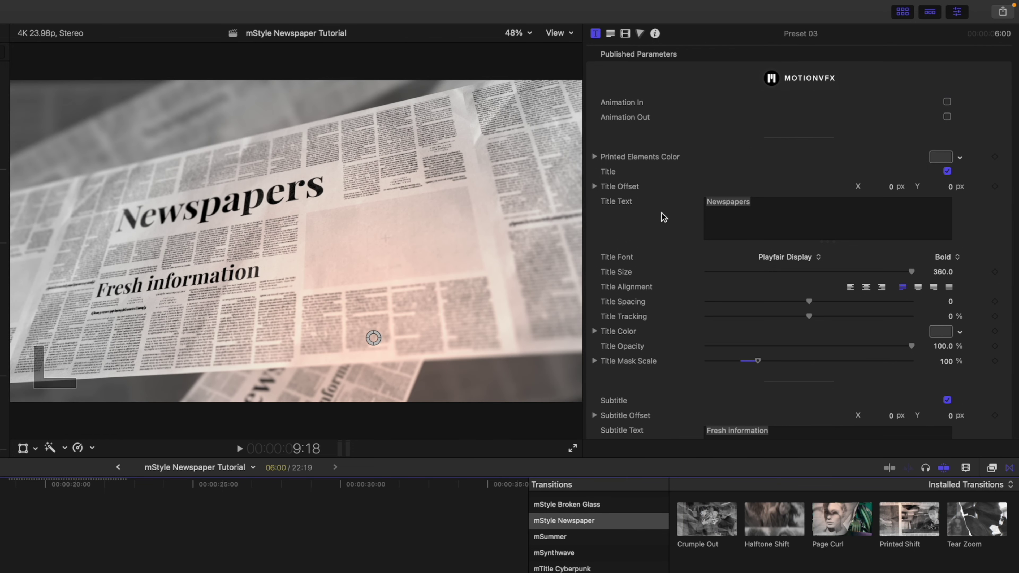
# Fill the Preset 03 drop zone with the disabled clip beneath it, sourced from the clip's start
pyautogui.scroll(-10, 662, 213)
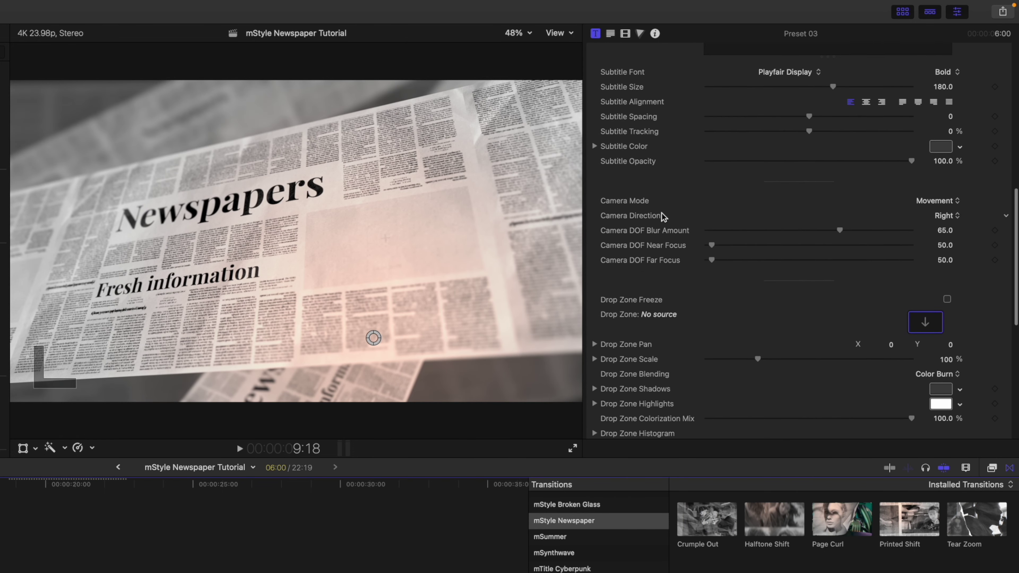
pyautogui.scroll(-3, 661, 213)
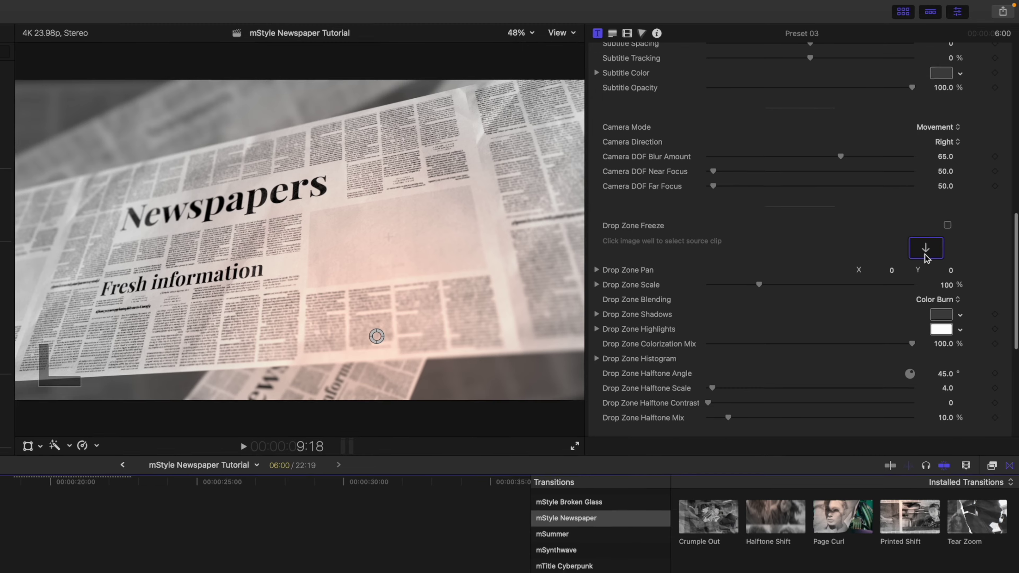
pyautogui.click(926, 259)
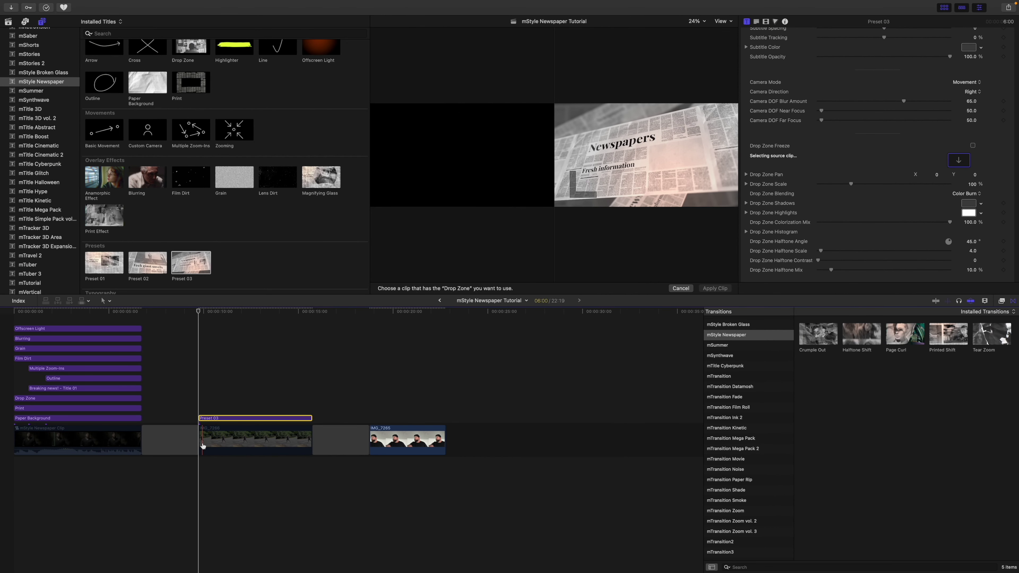
pyautogui.click(203, 445)
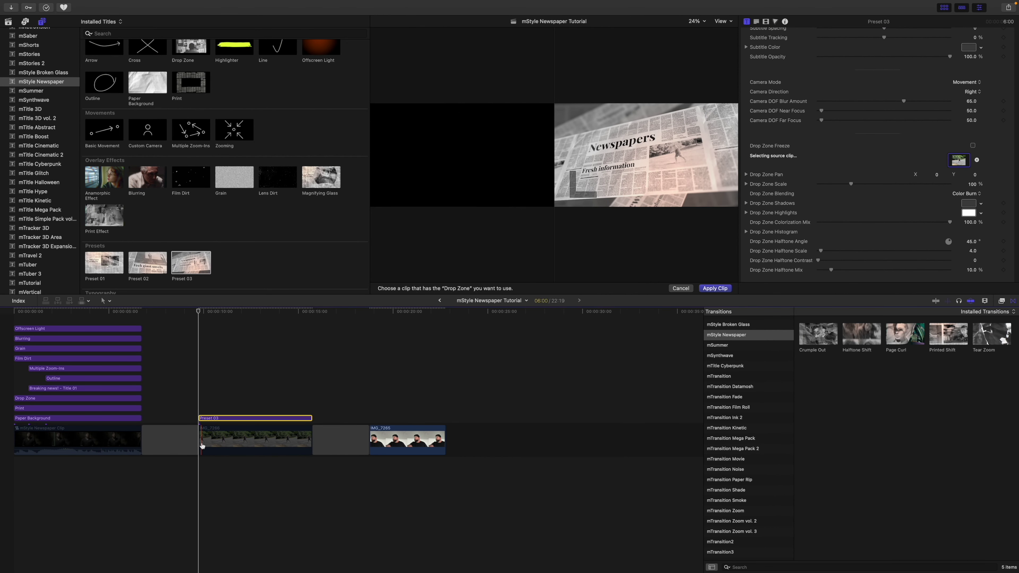
pyautogui.click(715, 288)
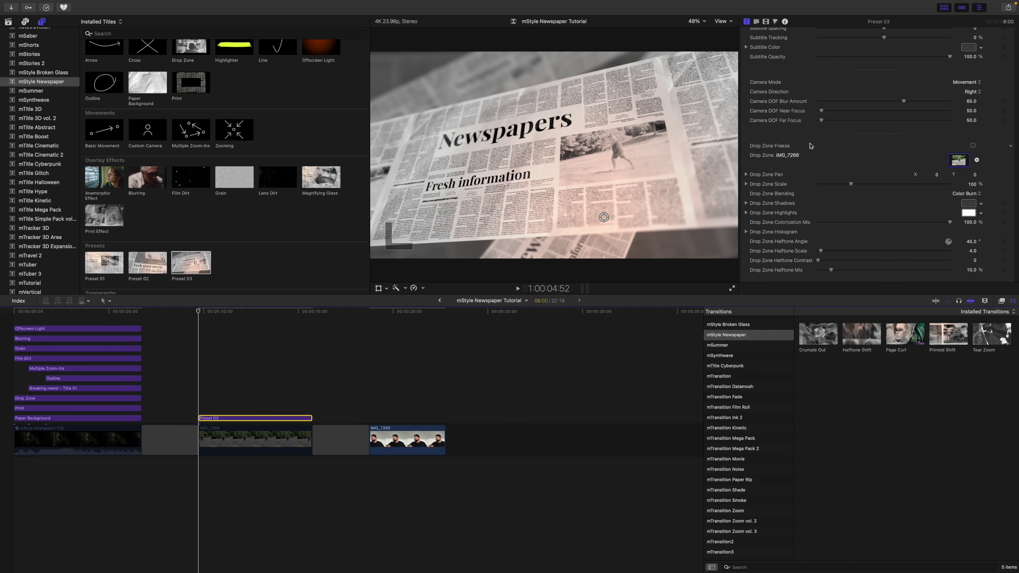
# Replace the Preset 03 title text with "Still at large"
pyautogui.scroll(10, 792, 156)
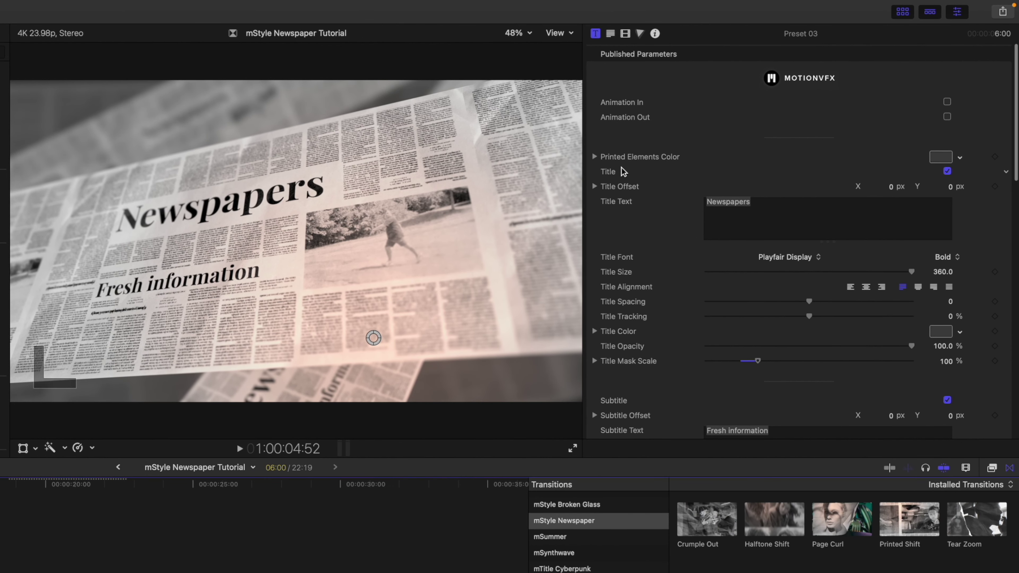
pyautogui.click(762, 204)
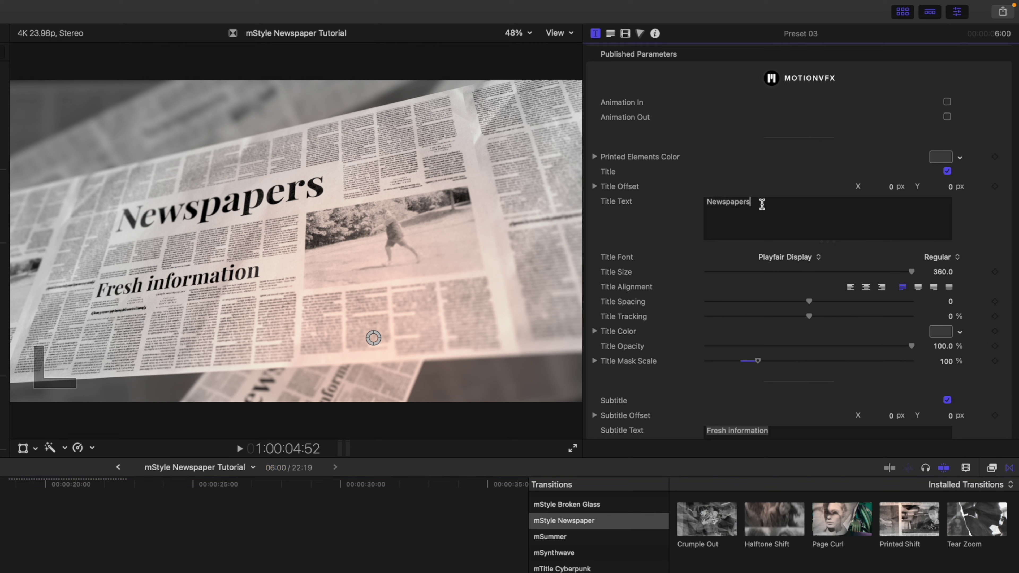
pyautogui.press('super+a')
pyautogui.write('Still at large')
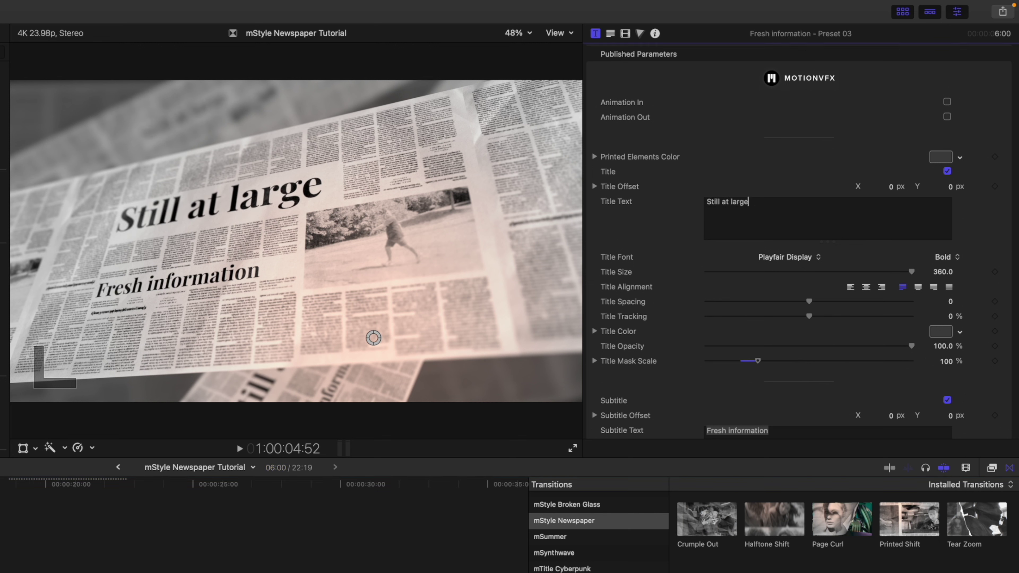
# Change the Preset 03 subtitle text to "New information!!!!"
pyautogui.scroll(-5, 659, 214)
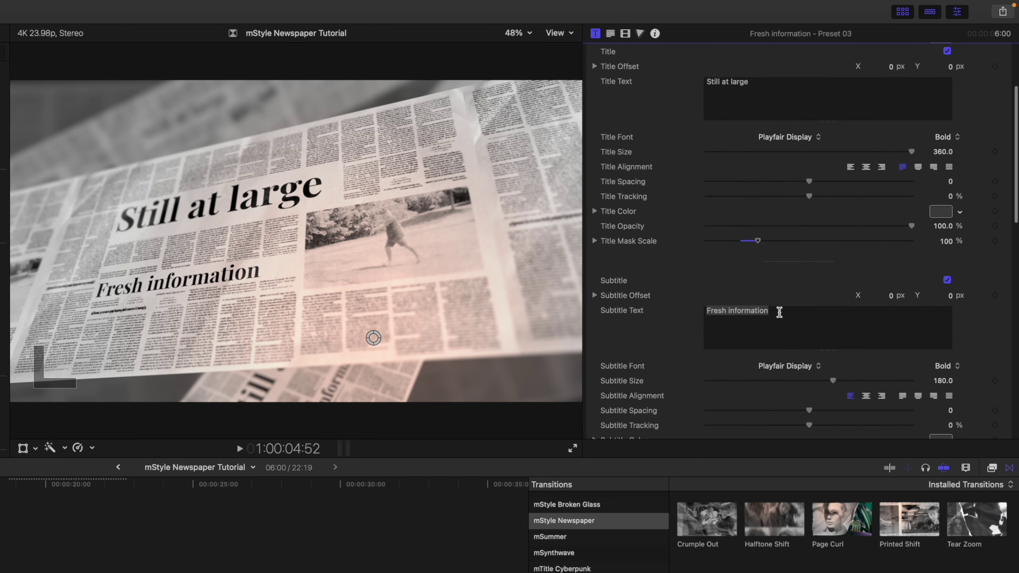
pyautogui.click(775, 314)
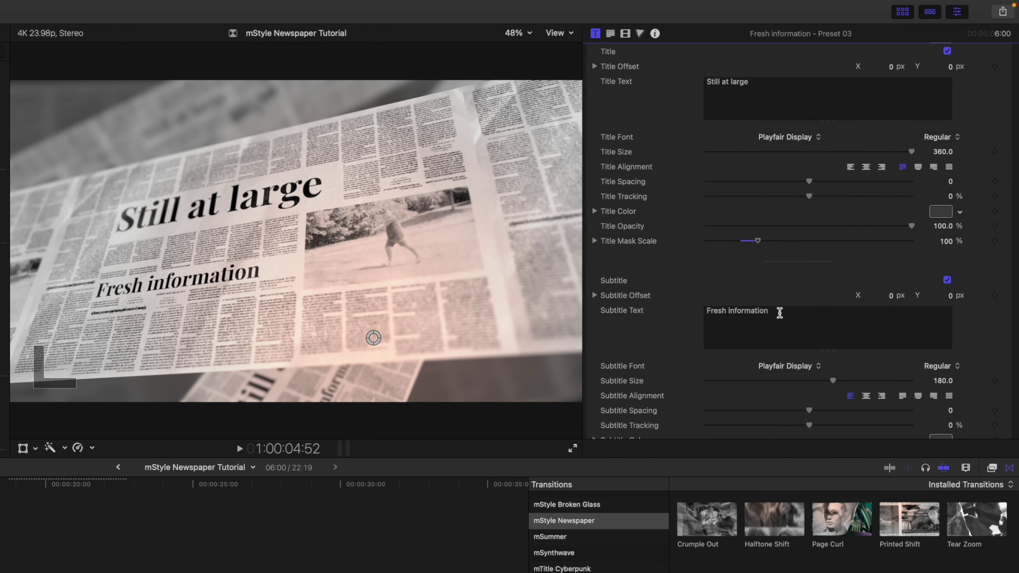
pyautogui.doubleClick(717, 311)
pyautogui.write('New')
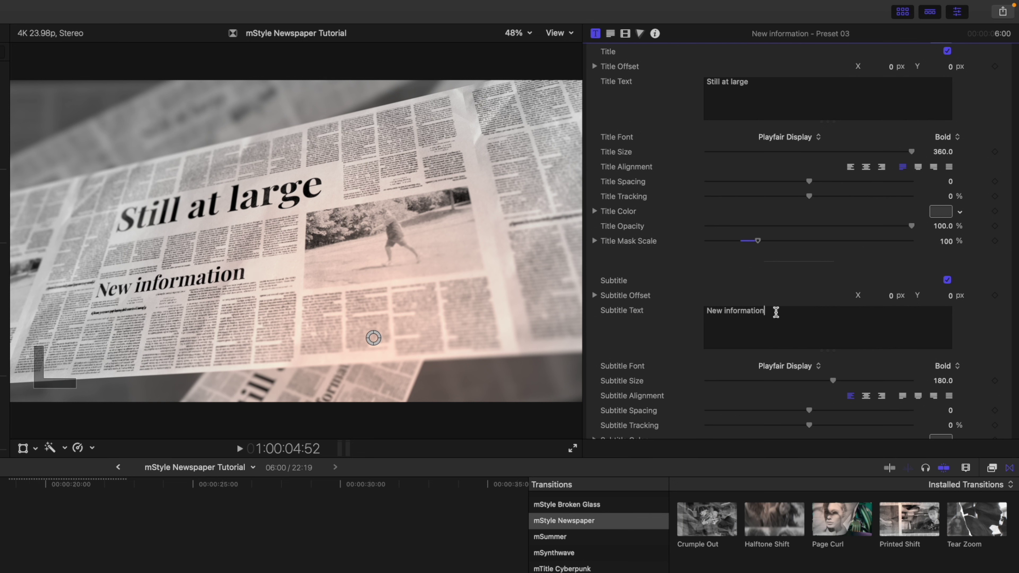
pyautogui.write('!!!!')
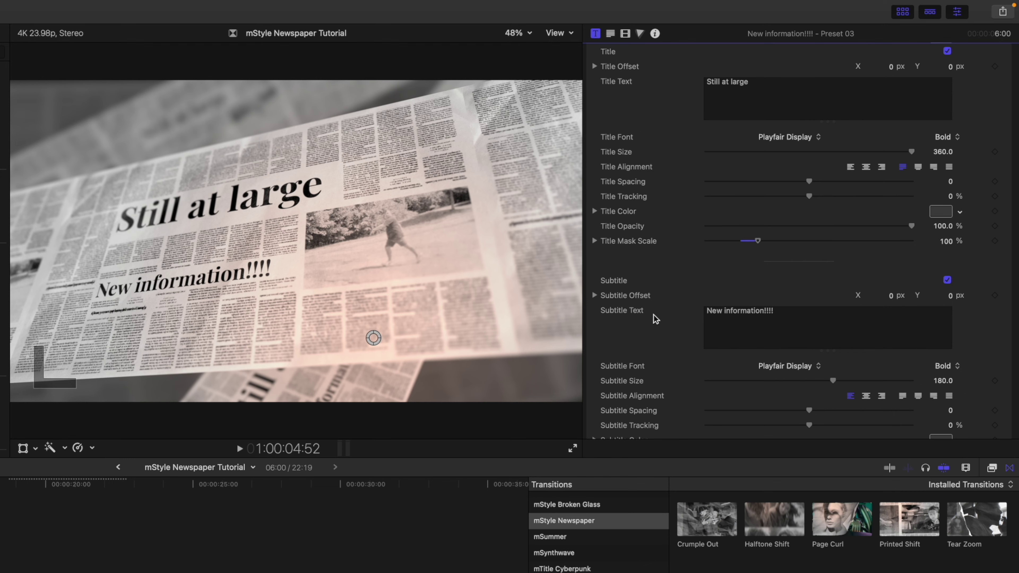
pyautogui.scroll(-5, 654, 314)
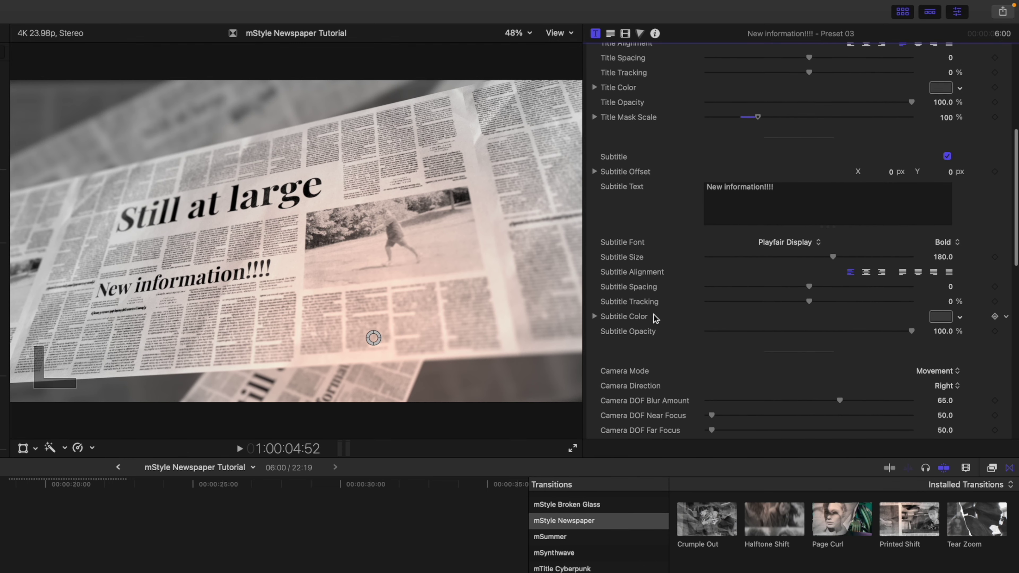
# Preview the Preset 03 title with Camera Mode set to No Movement and restore it to Movement
pyautogui.scroll(-3, 654, 315)
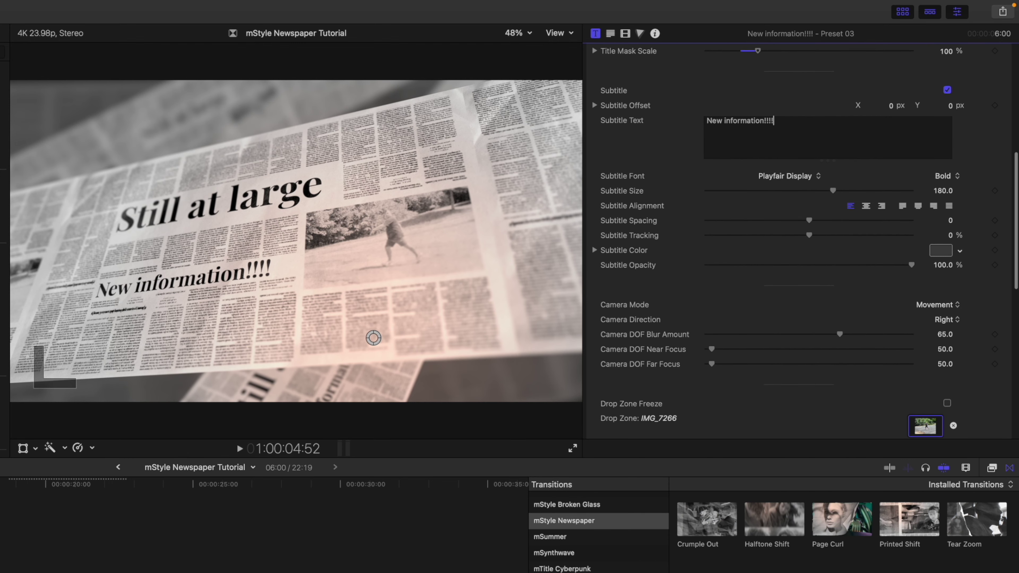
pyautogui.click(237, 445)
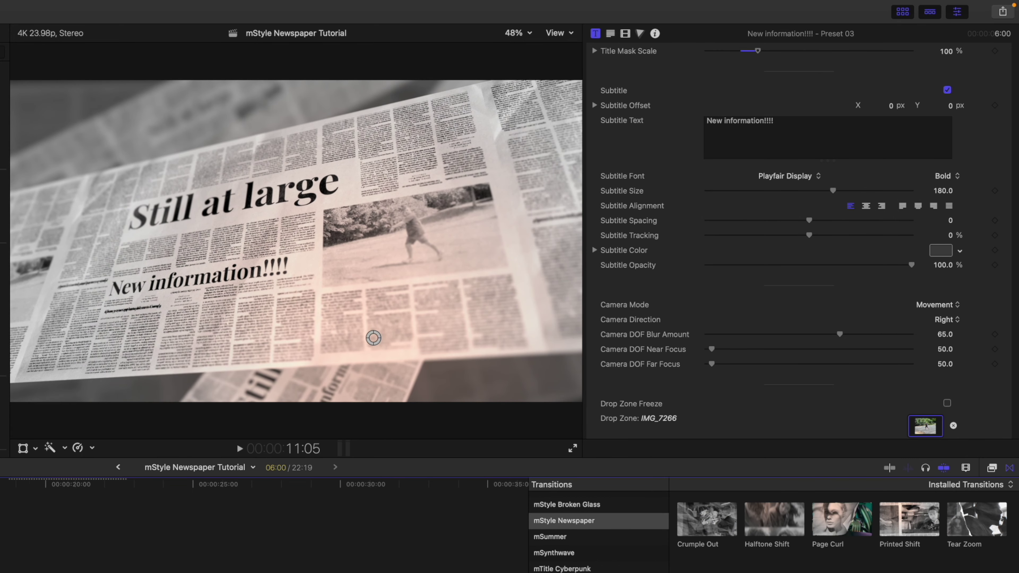
pyautogui.click(954, 306)
pyautogui.click(946, 321)
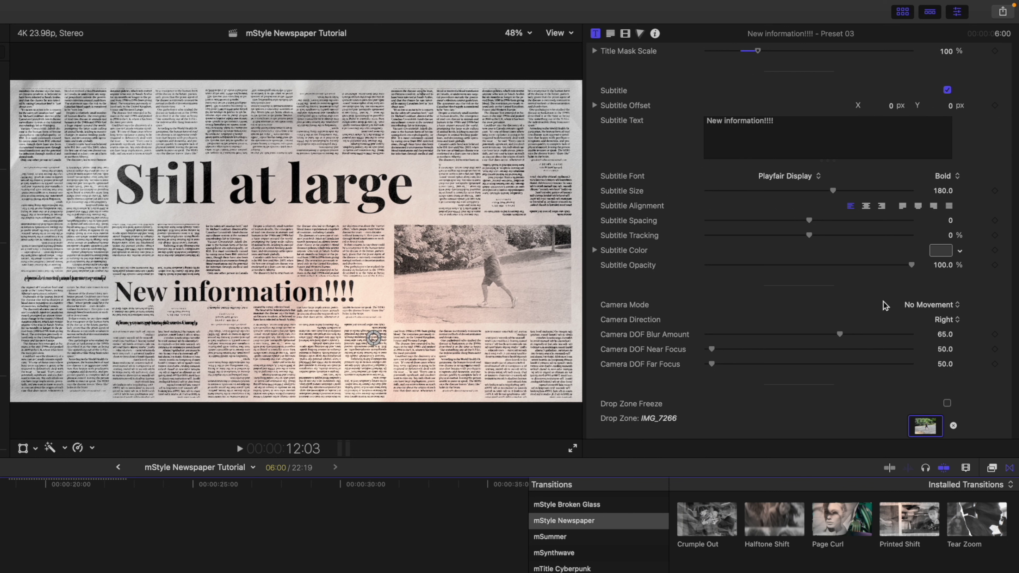
pyautogui.click(924, 303)
pyautogui.click(925, 295)
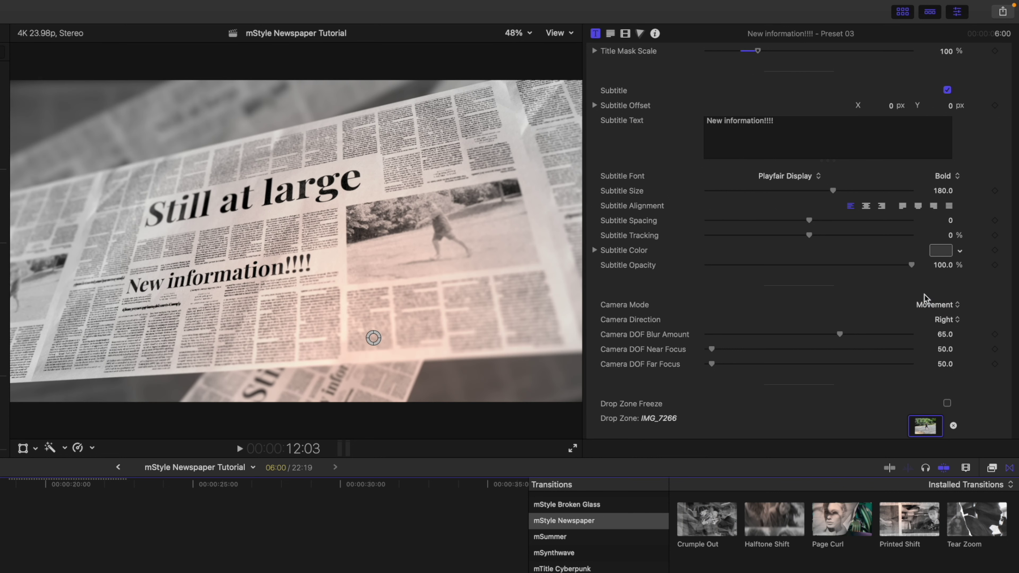
# Set Camera Direction to Left and the camera DOF to blur amount 59.6, near focus 251.6 and far focus 185.3
pyautogui.click(944, 320)
pyautogui.click(940, 310)
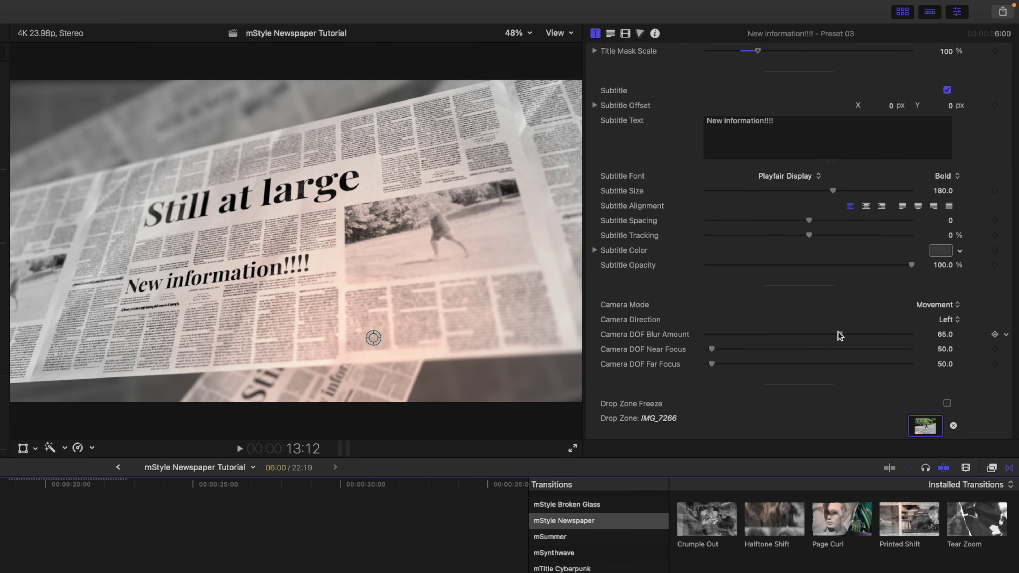
pyautogui.moveTo(842, 336); pyautogui.dragTo(829, 335)
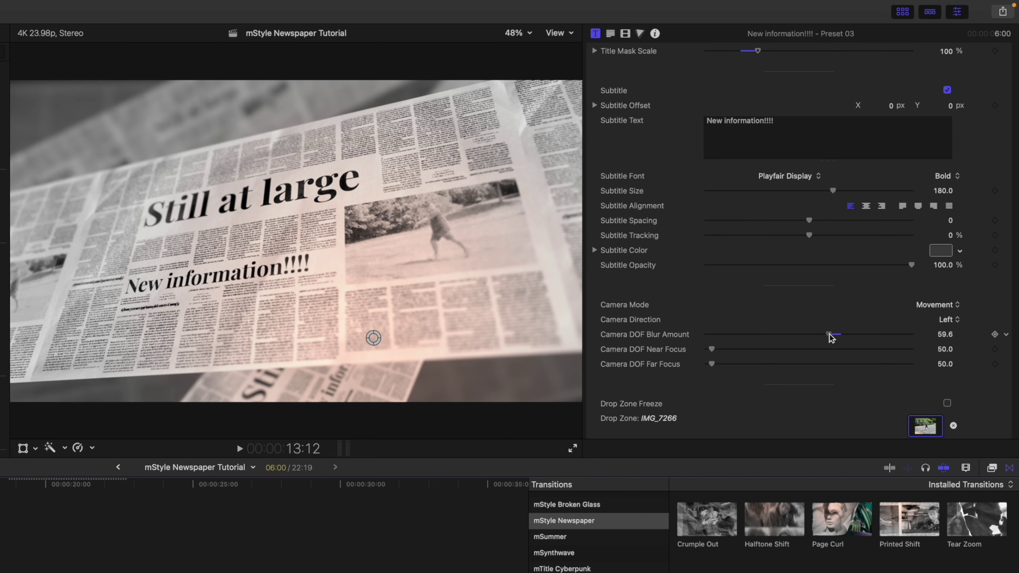
pyautogui.moveTo(712, 349)
pyautogui.mouseDown()
pyautogui.moveTo(754, 350)
pyautogui.moveTo(695, 350)
pyautogui.moveTo(739, 364)
pyautogui.moveTo(726, 364)
pyautogui.moveTo(741, 351)
pyautogui.moveTo(731, 351)
pyautogui.mouseUp()
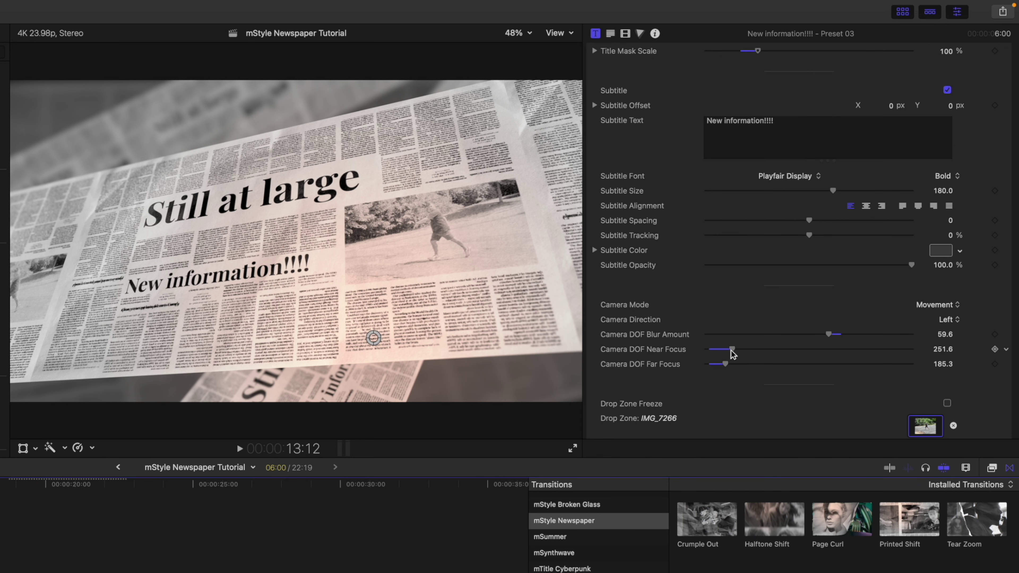
# Reposition the offscreen light over the article text beneath the photo, at about X 0.27, Y -0.33
pyautogui.scroll(1, 730, 362)
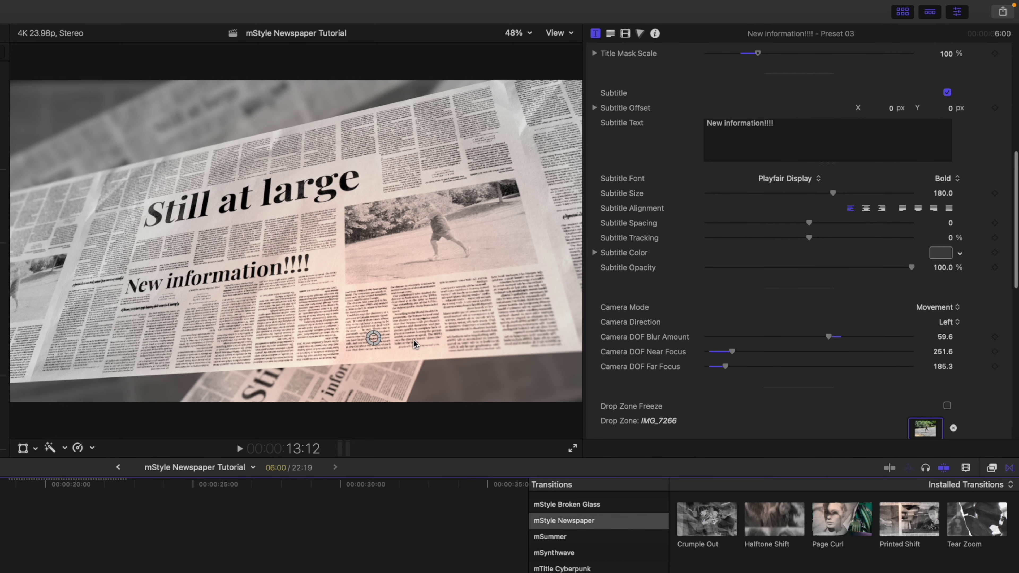
pyautogui.scroll(-5, 739, 346)
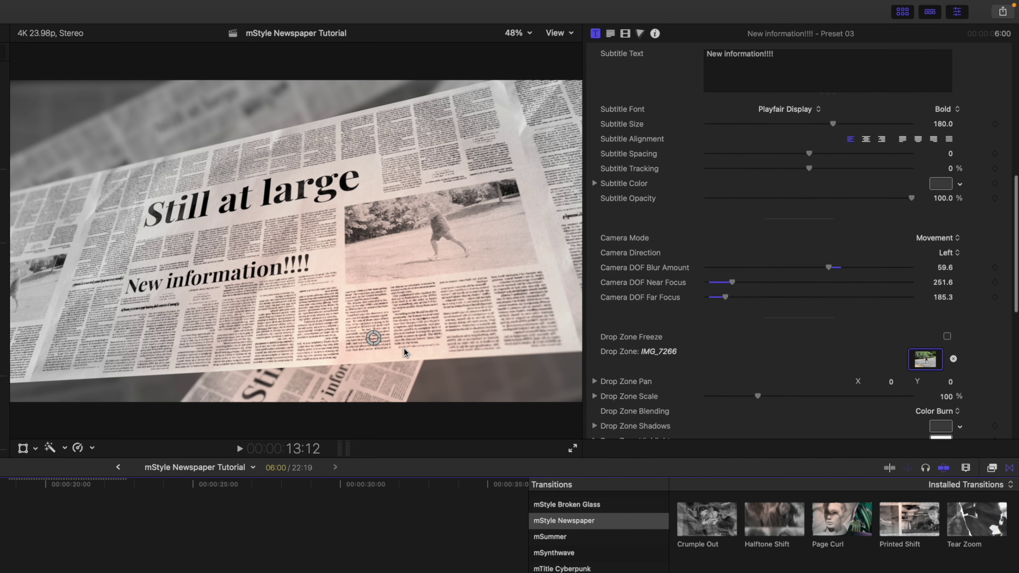
pyautogui.moveTo(387, 316); pyautogui.dragTo(351, 265)
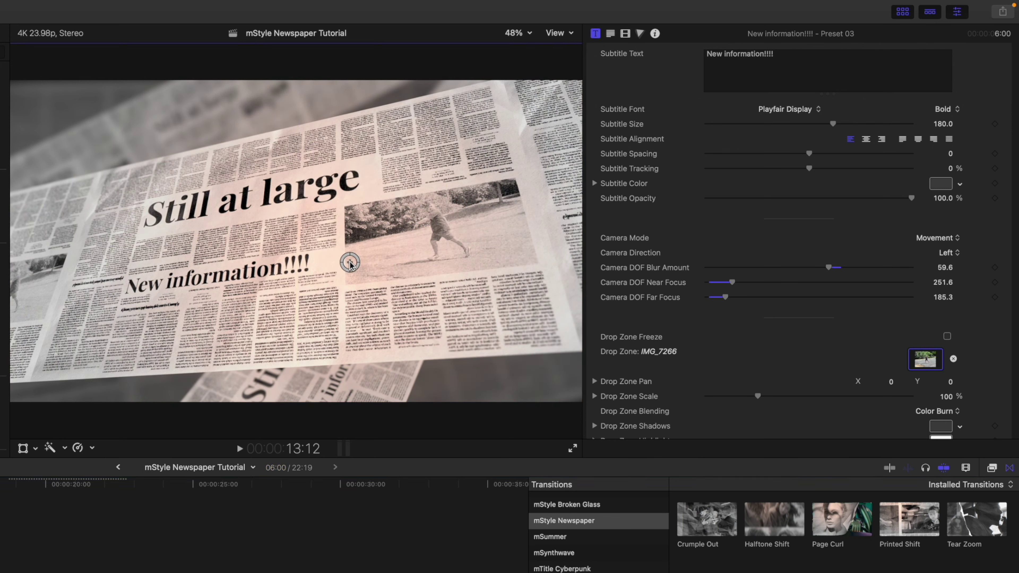
pyautogui.scroll(-3, 689, 326)
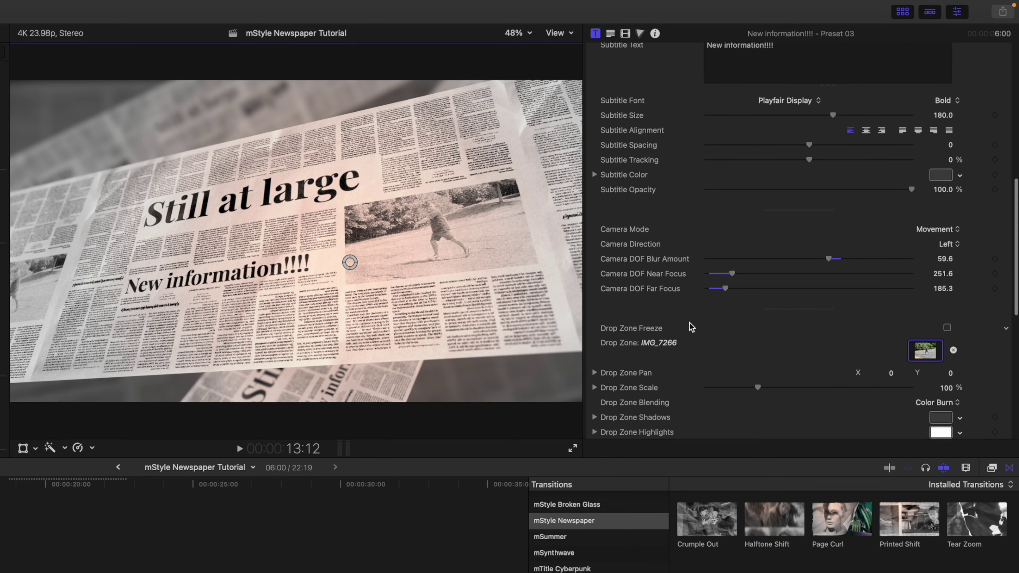
pyautogui.moveTo(351, 264); pyautogui.dragTo(383, 348)
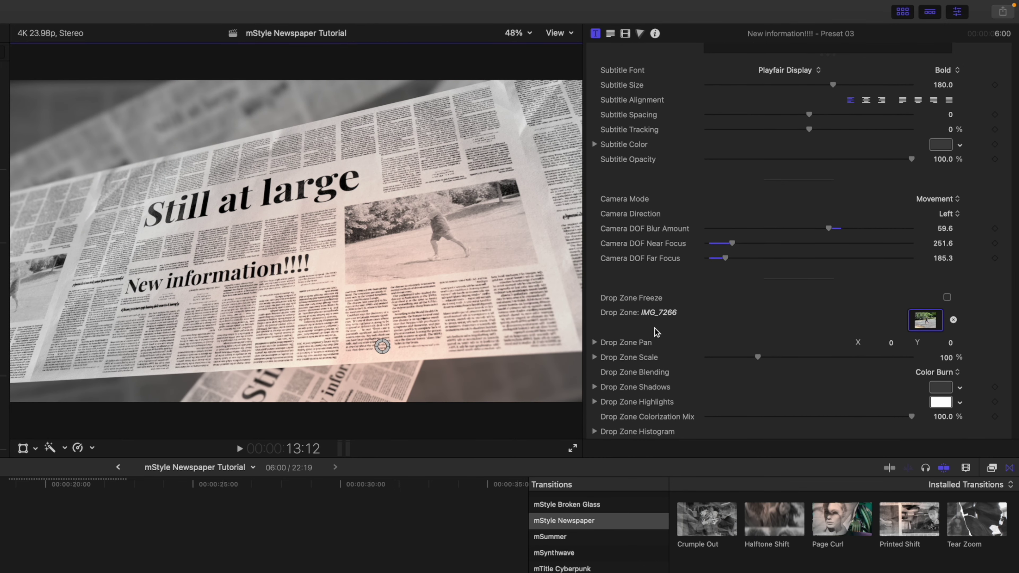
# Try a lower Drop Zone Colorization Mix on the Preset 03 photo
pyautogui.scroll(-6, 654, 328)
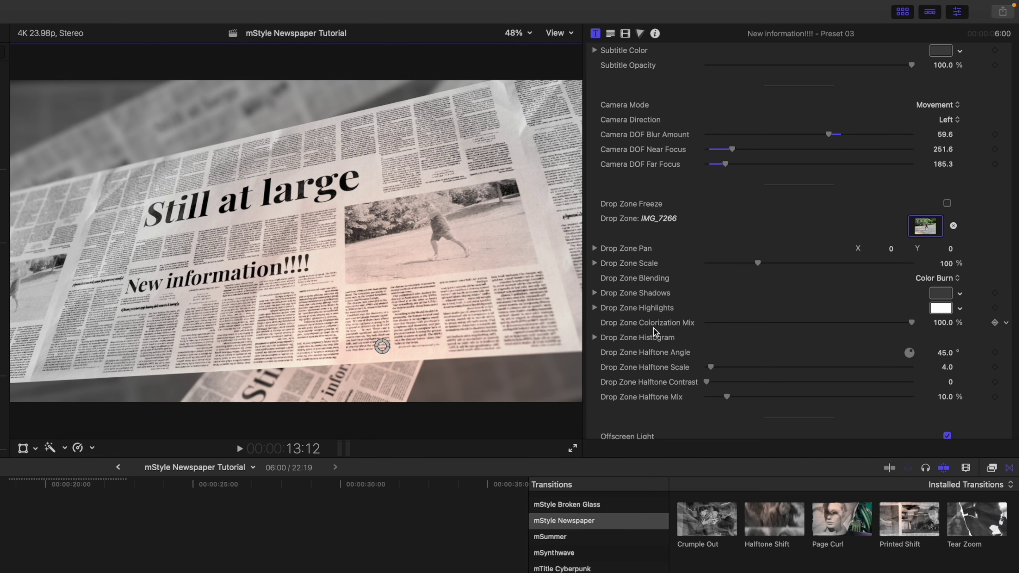
pyautogui.scroll(-1, 653, 329)
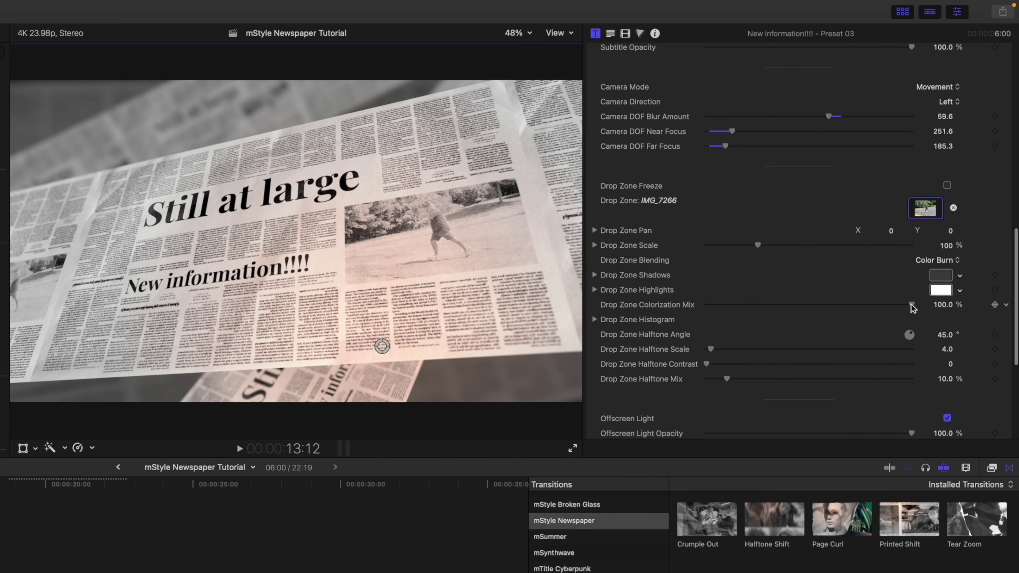
pyautogui.moveTo(913, 307); pyautogui.dragTo(670, 312)
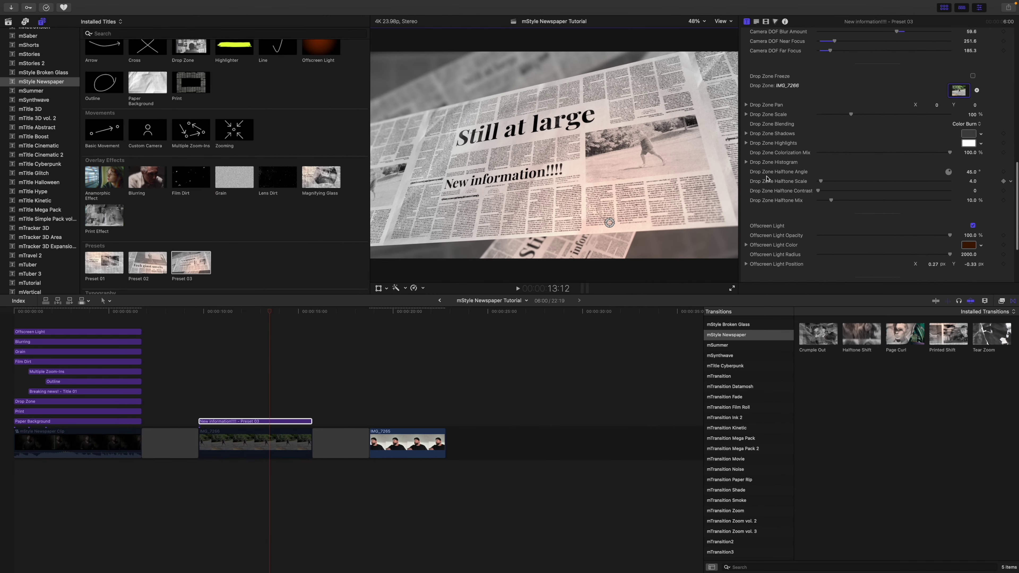
# Raise Newsletters Layer 2 Dim to about 49%, Layer 1 Dim to about 63% and Layer 3 Opacity to about 35%
pyautogui.scroll(-1, 767, 178)
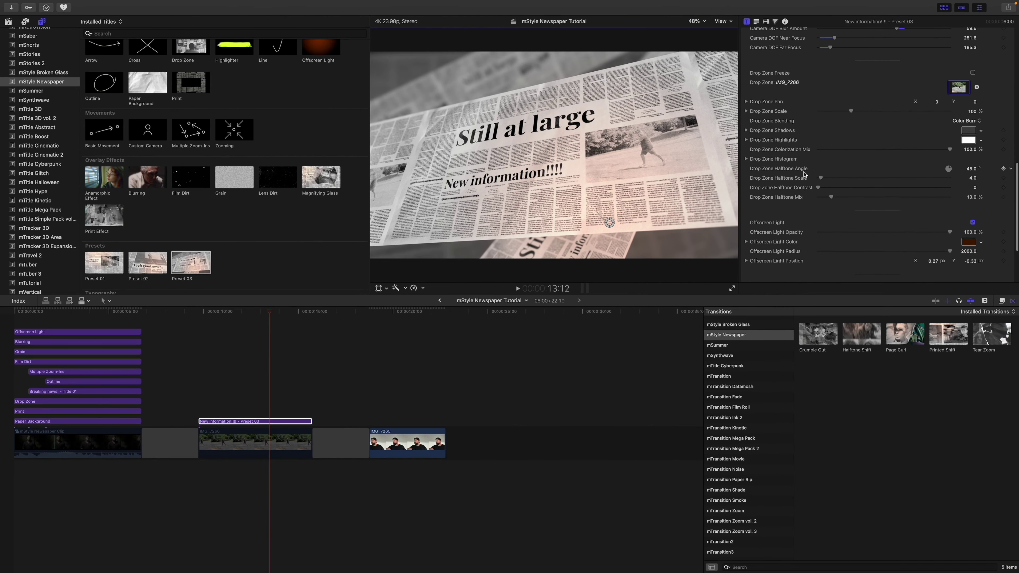
pyautogui.scroll(-5, 810, 175)
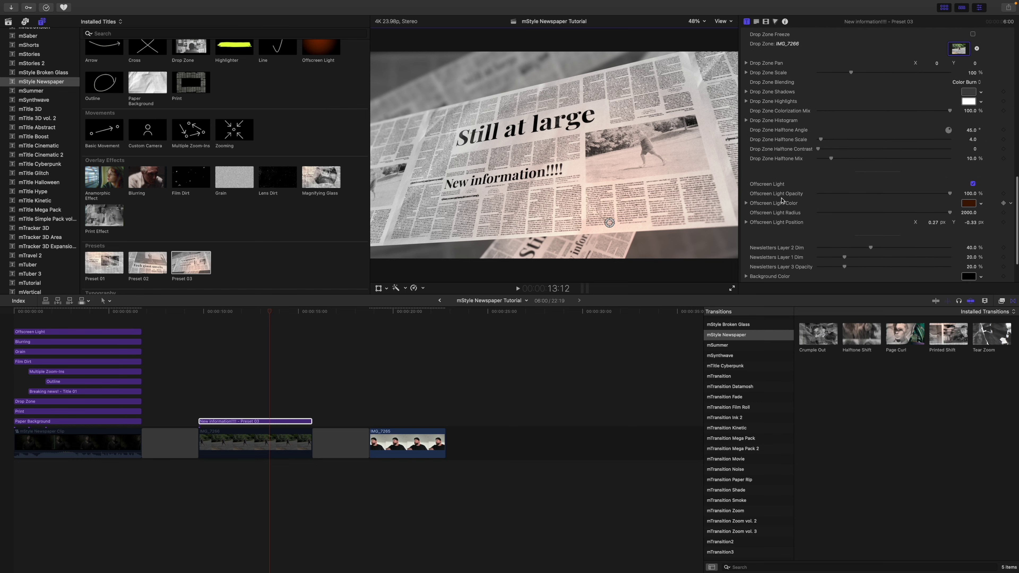
pyautogui.scroll(-6, 784, 187)
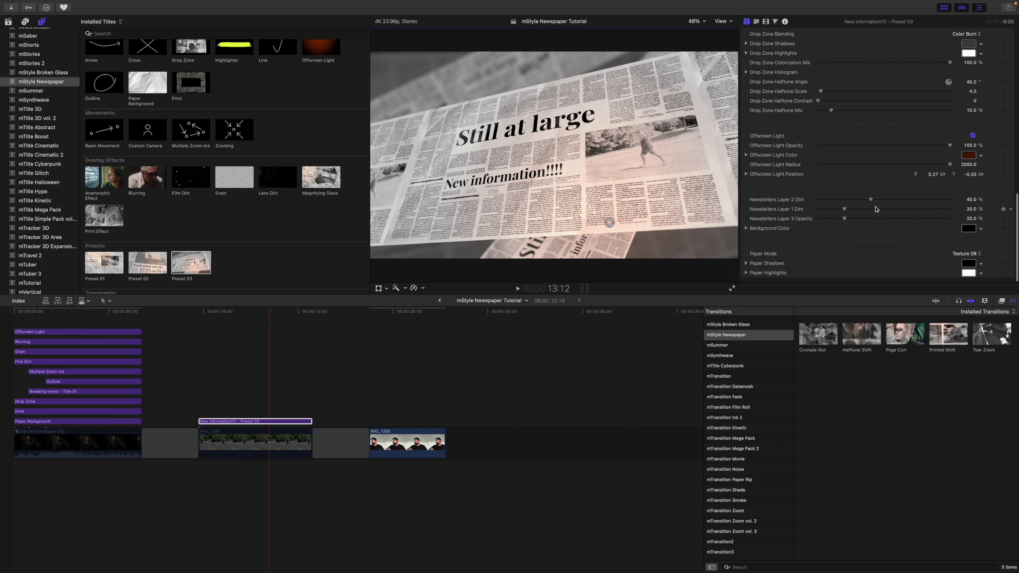
pyautogui.moveTo(874, 201); pyautogui.dragTo(866, 225)
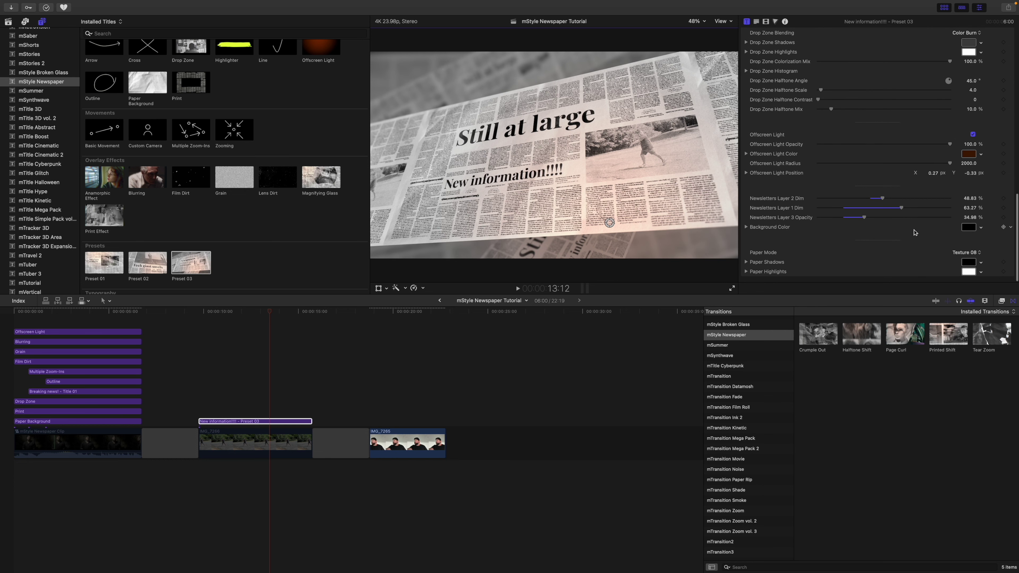
# Set the Preset 03 Paper Mode to Texture 06 and return the playhead to the title's start
pyautogui.click(976, 255)
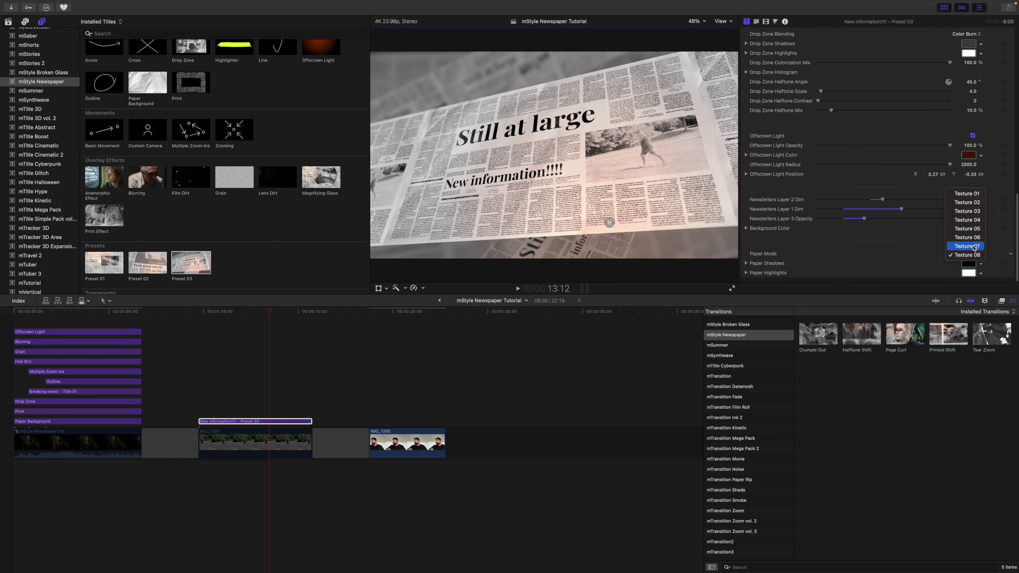
pyautogui.click(974, 248)
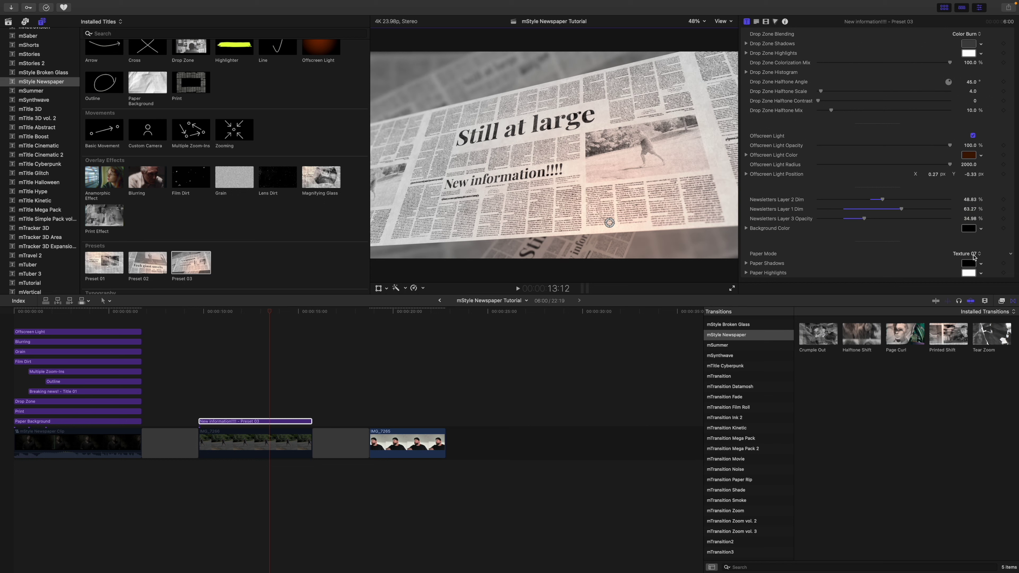
pyautogui.click(974, 252)
pyautogui.click(971, 252)
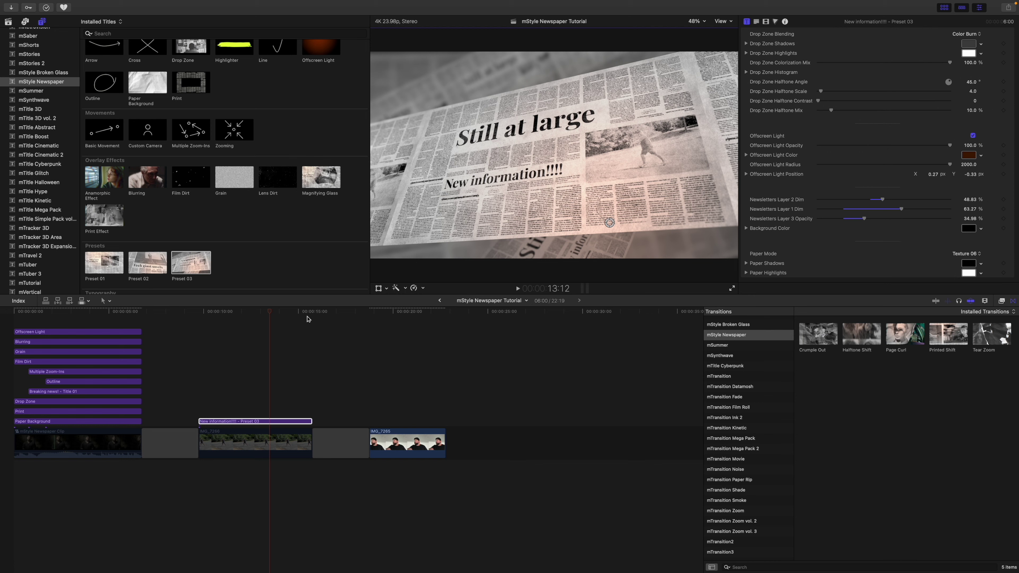
pyautogui.moveTo(270, 311); pyautogui.dragTo(201, 322)
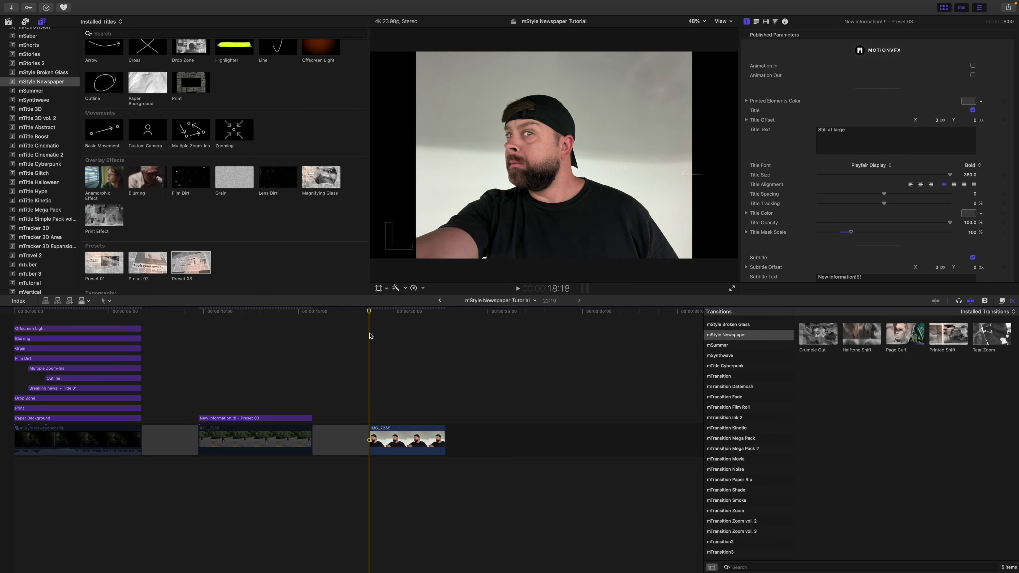
# Add a Preset 02 title that starts over the second gap and extends across the IMG_7285 clip, and preview it
pyautogui.click(370, 336)
pyautogui.scroll(-2, 258, 244)
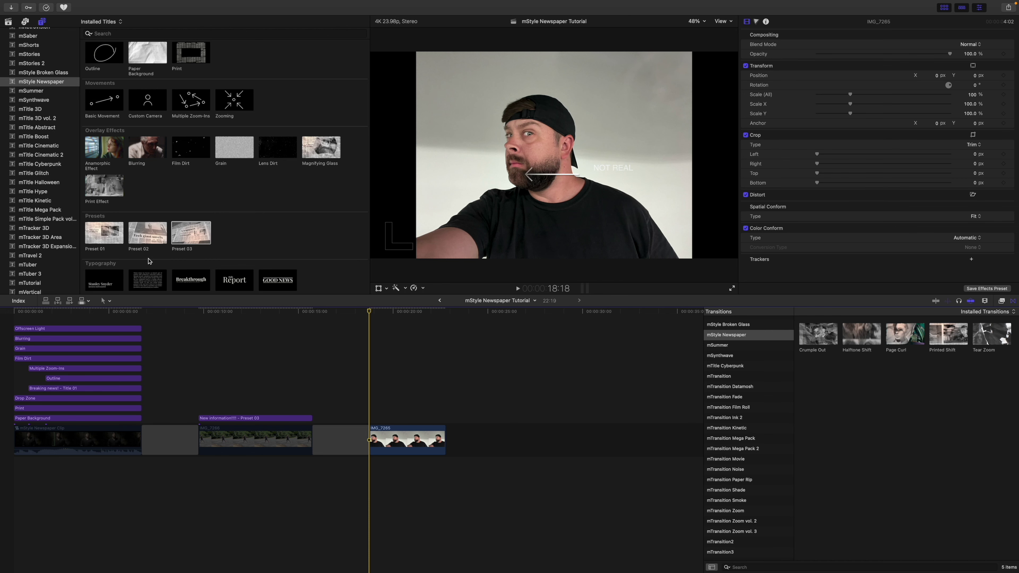
pyautogui.moveTo(139, 235); pyautogui.dragTo(341, 371)
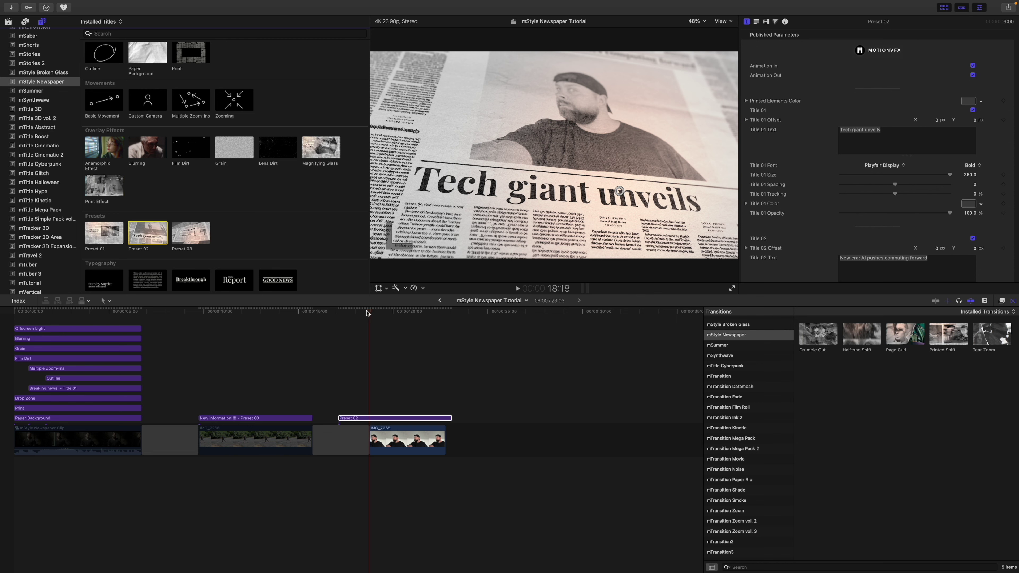
pyautogui.moveTo(369, 311); pyautogui.dragTo(393, 329)
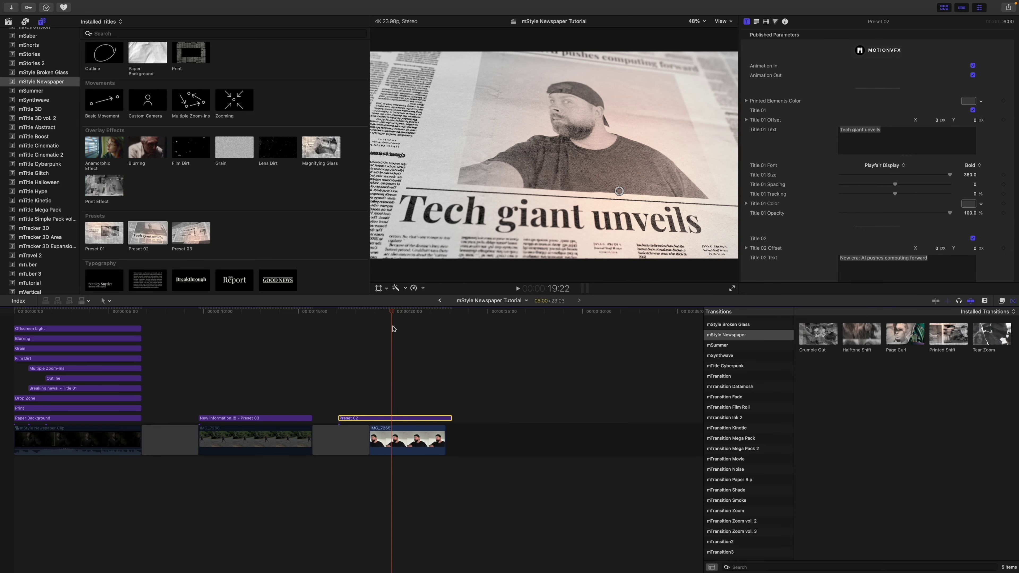
# Try enlarging the IMG_7285 clip to about 113% beneath the Preset 02 title and reset its transform
pyautogui.click(393, 443)
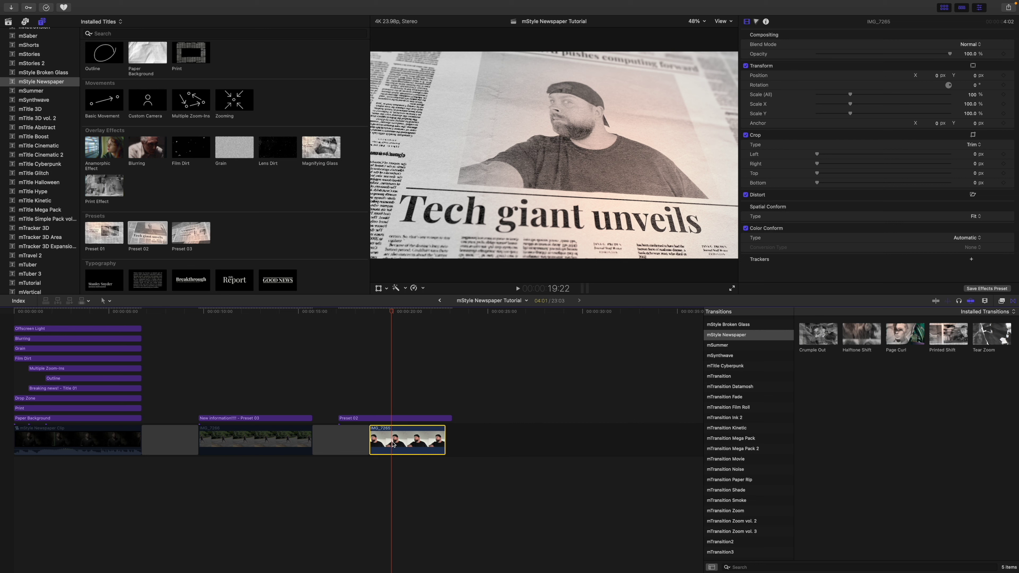
pyautogui.click(378, 288)
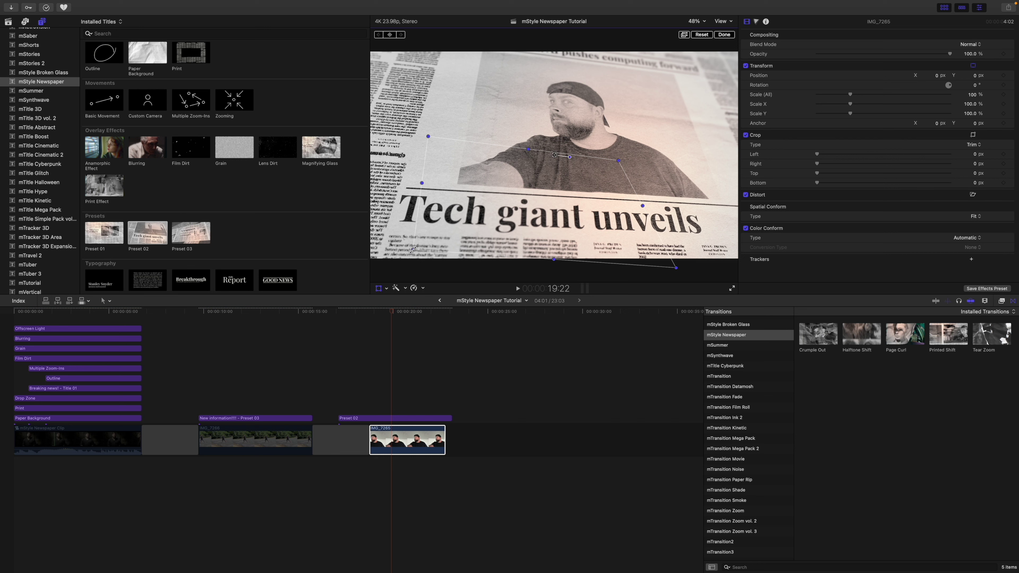
pyautogui.moveTo(413, 250); pyautogui.dragTo(390, 259)
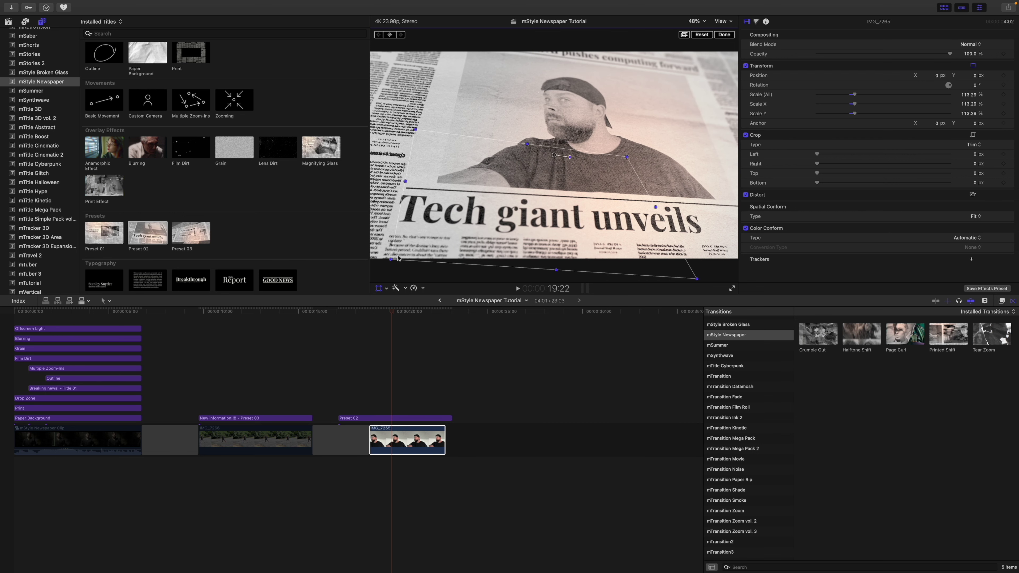
pyautogui.click(1011, 66)
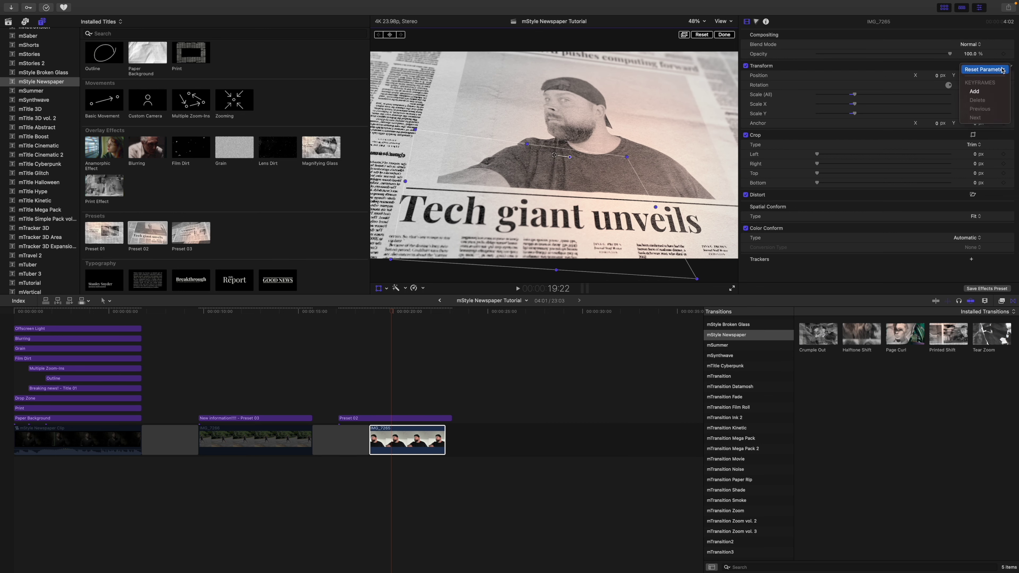
pyautogui.click(1003, 69)
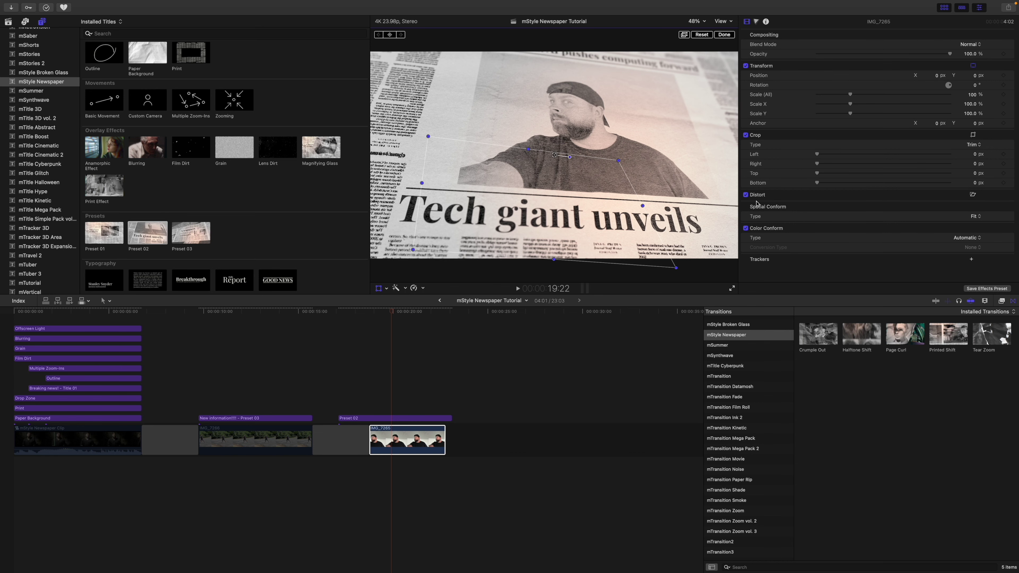
# Set the IMG_7285 clip's Spatial Conform to Fill and finish the transform editing
pyautogui.click(972, 217)
pyautogui.click(976, 225)
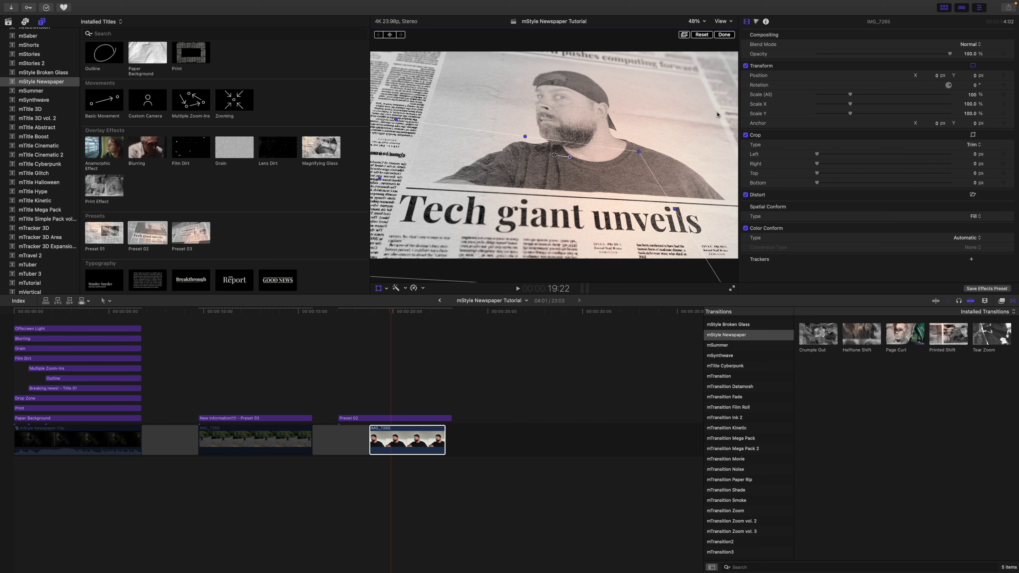
pyautogui.click(723, 35)
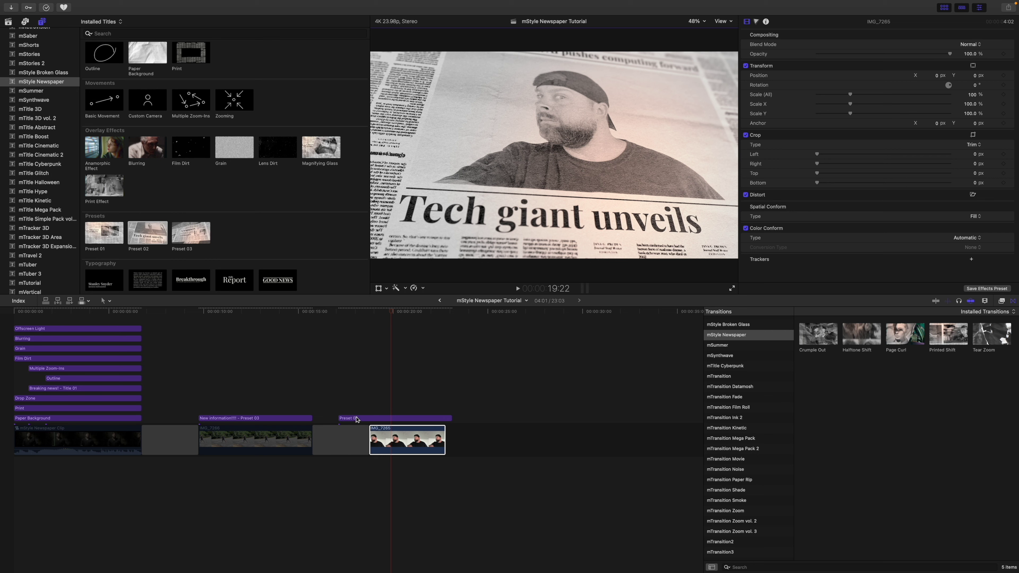
# Move the Preset 02 title earlier so it overlaps the Preset 03 title and ends where IMG_7285 starts, and preview the overlap
pyautogui.moveTo(356, 420); pyautogui.dragTo(273, 410)
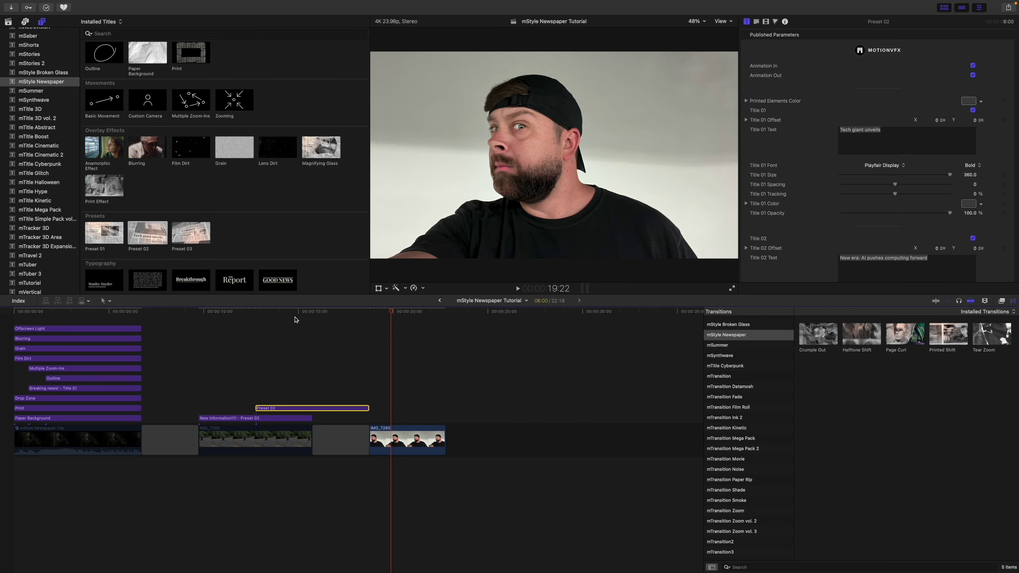
pyautogui.moveTo(292, 313); pyautogui.dragTo(276, 324)
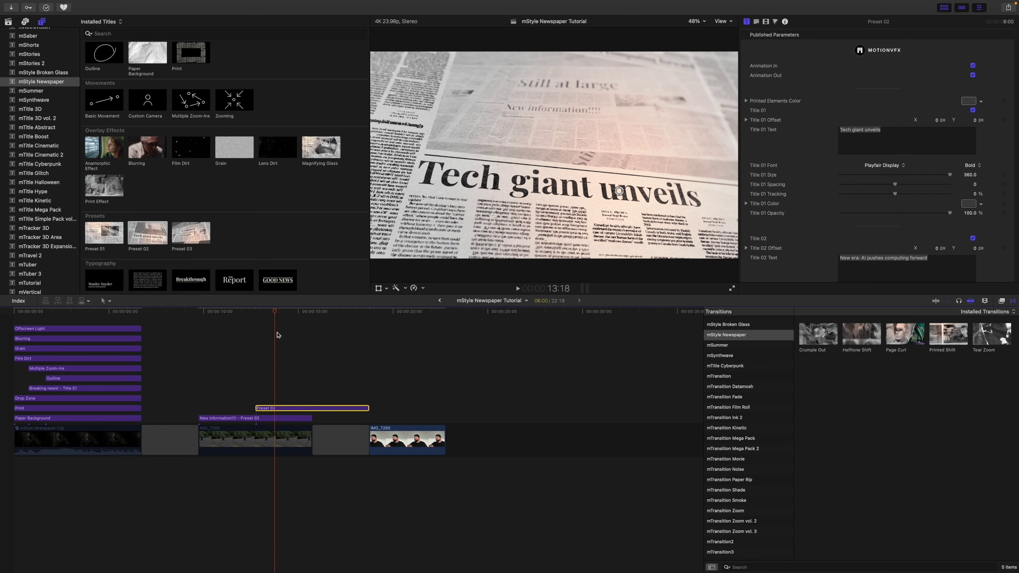
# Move the Preset 02 title directly above IMG_7285, extend the clip to the title's end, and preview the section
pyautogui.moveTo(277, 408); pyautogui.dragTo(395, 413)
pyautogui.moveTo(445, 439); pyautogui.dragTo(482, 439)
pyautogui.click(370, 312)
pyautogui.moveTo(370, 311); pyautogui.dragTo(422, 331)
# Reposition the Preset 02 title's offscreen light to X 0.43 px, Y -0.16 px
pyautogui.click(417, 416)
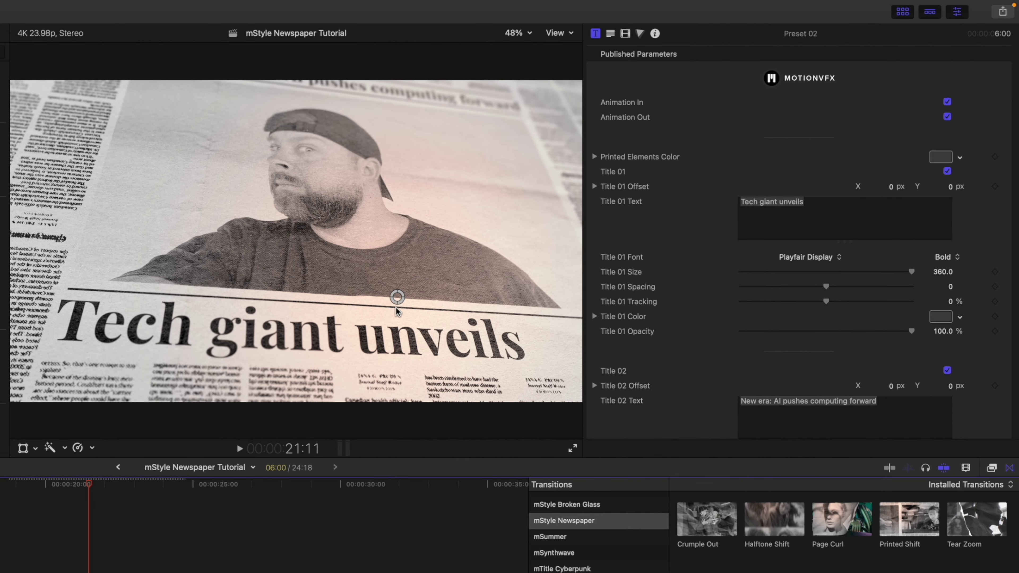
pyautogui.click(396, 297)
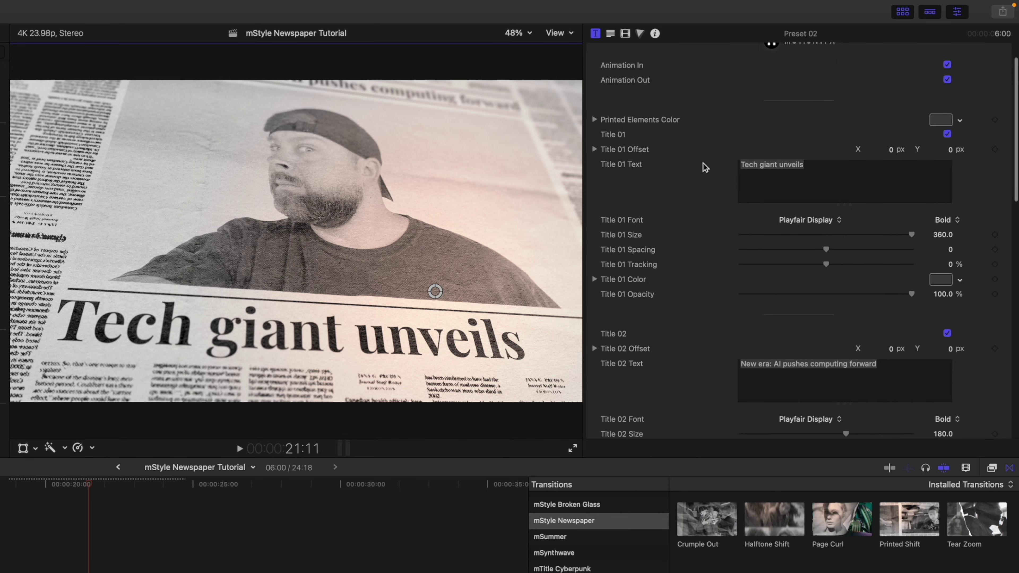
# Try the Footage Freeze option on the Preset 02 title and turn it back off
pyautogui.scroll(-2, 704, 169)
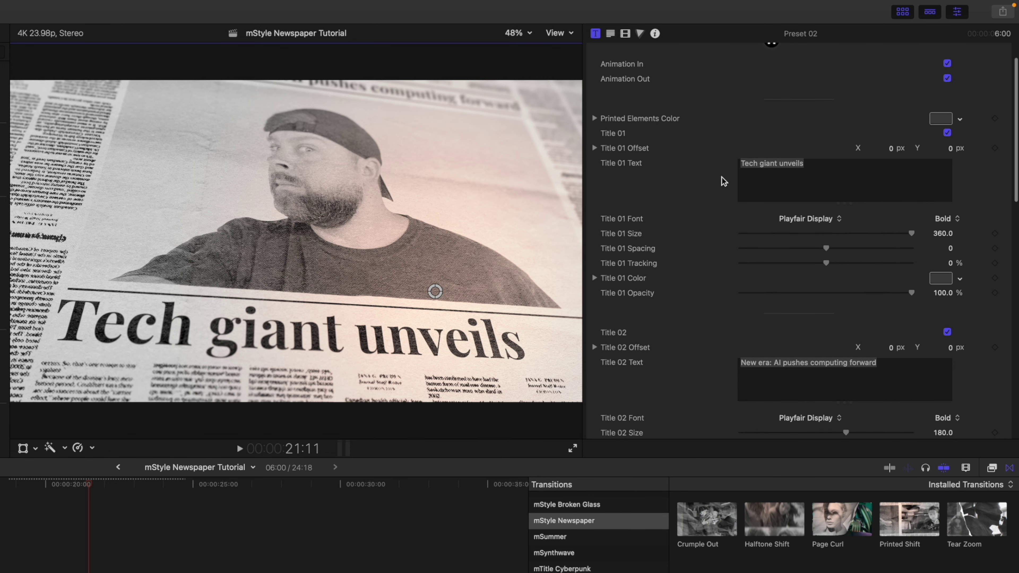
pyautogui.scroll(-5, 725, 181)
pyautogui.scroll(-4, 714, 186)
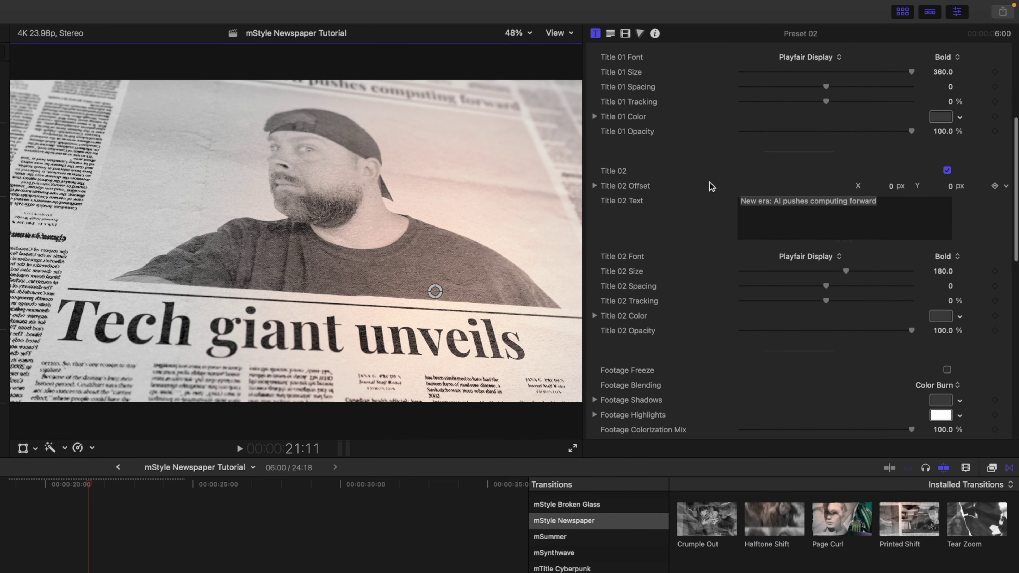
pyautogui.scroll(-4, 693, 258)
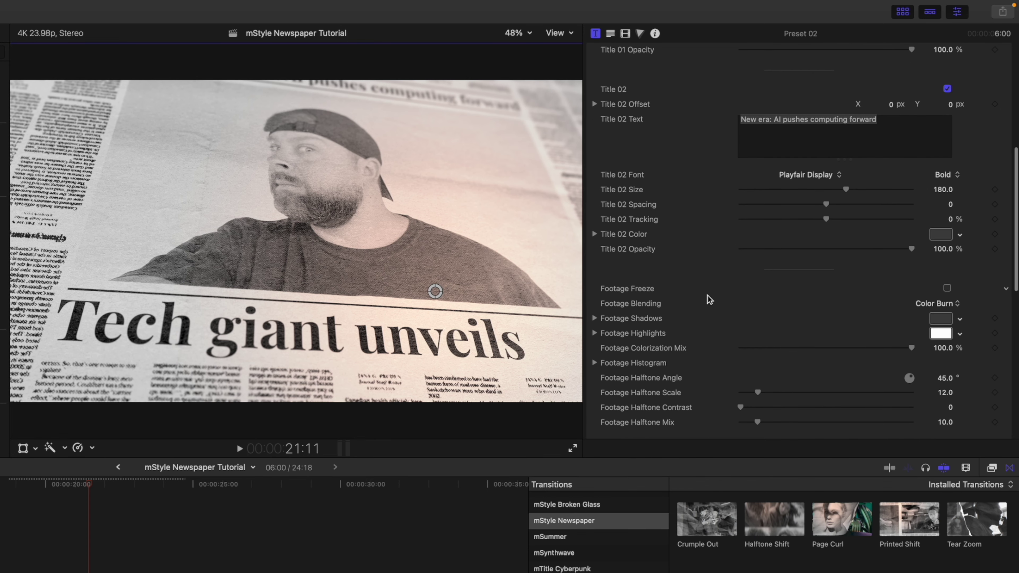
pyautogui.click(947, 288)
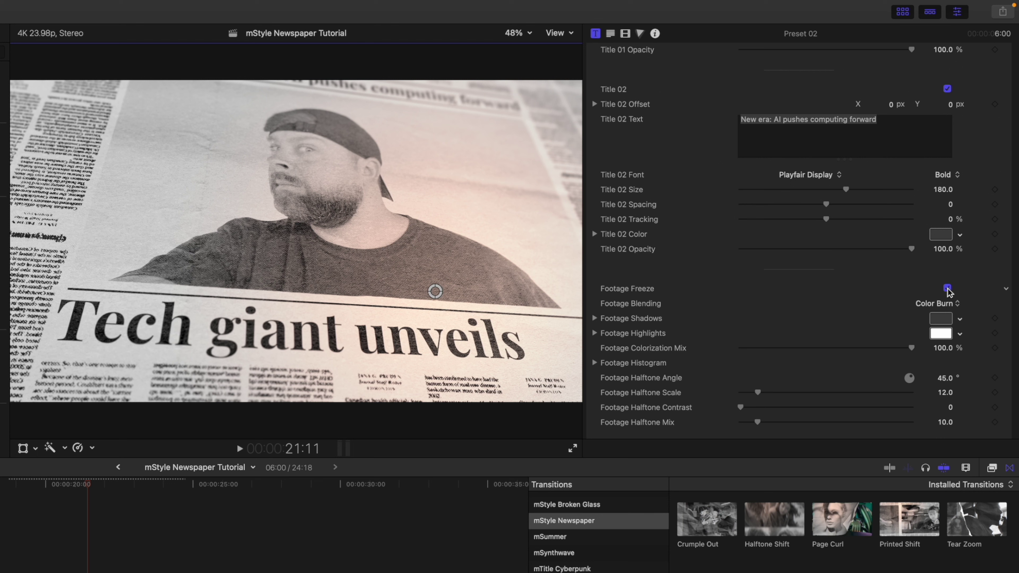
pyautogui.click(947, 288)
# Try the No Movement camera mode on the Preset 02 title and switch back to Movement
pyautogui.scroll(-5, 682, 337)
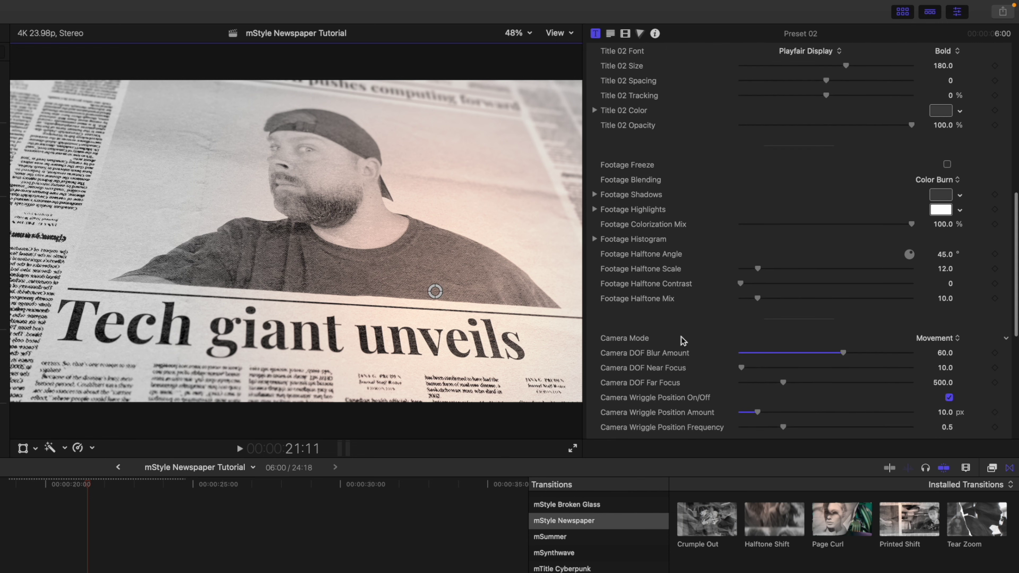
pyautogui.scroll(-2, 682, 338)
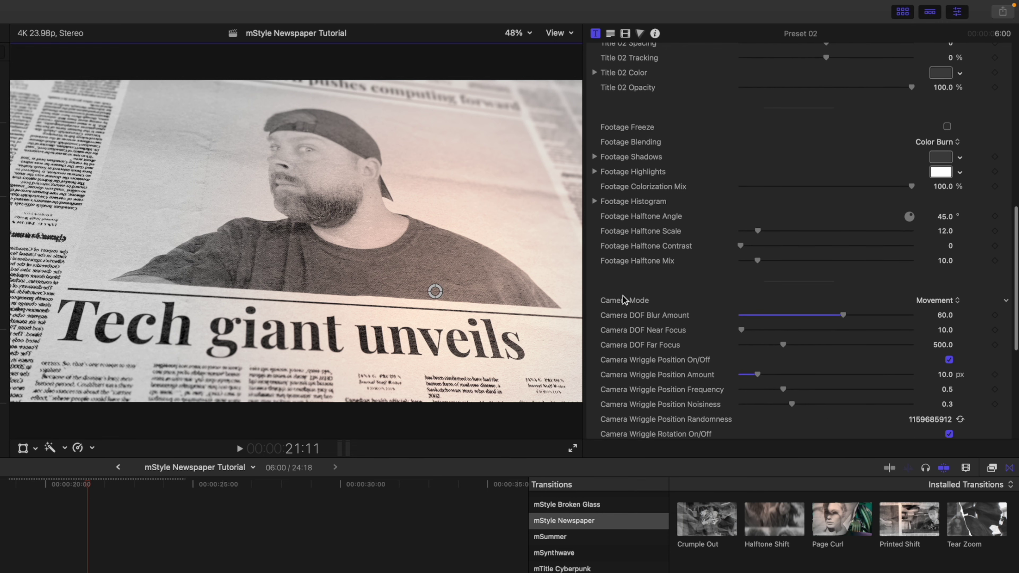
pyautogui.click(945, 301)
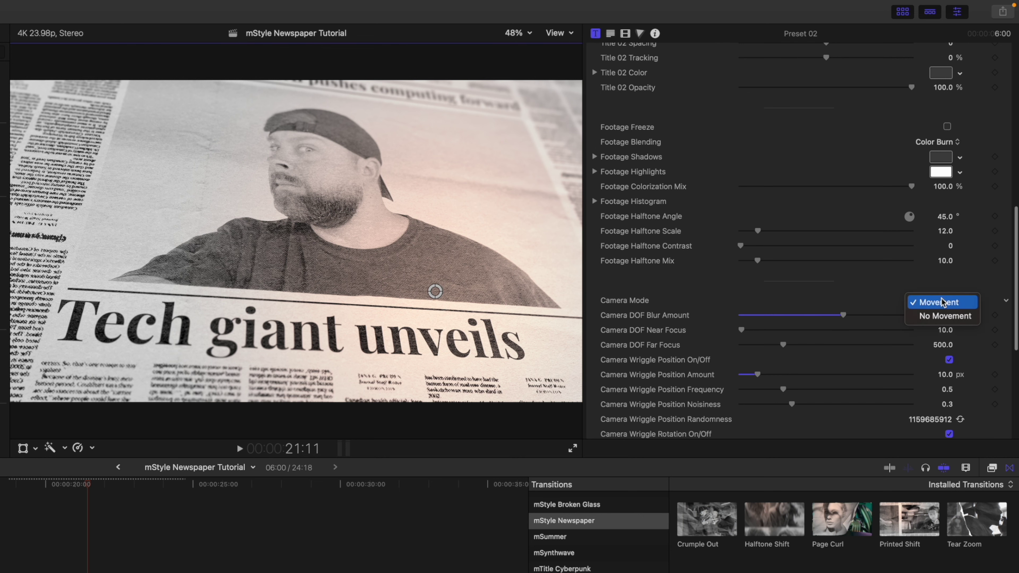
pyautogui.click(944, 314)
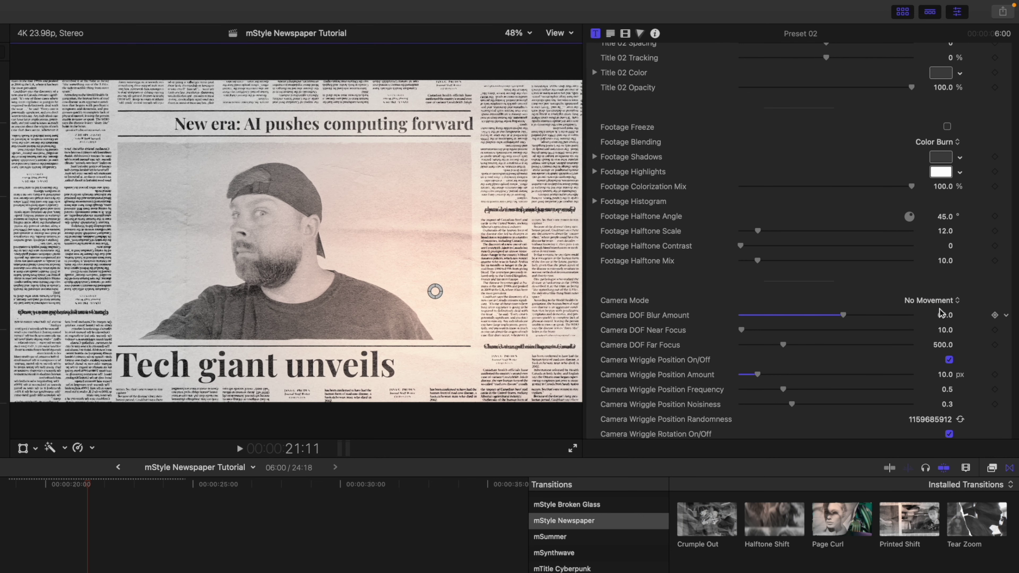
pyautogui.click(941, 299)
pyautogui.click(939, 288)
# Compare paper textures 04, 03 and 02 on the Preset 02 title and set its Paper Mode to Texture 04
pyautogui.scroll(-4, 686, 318)
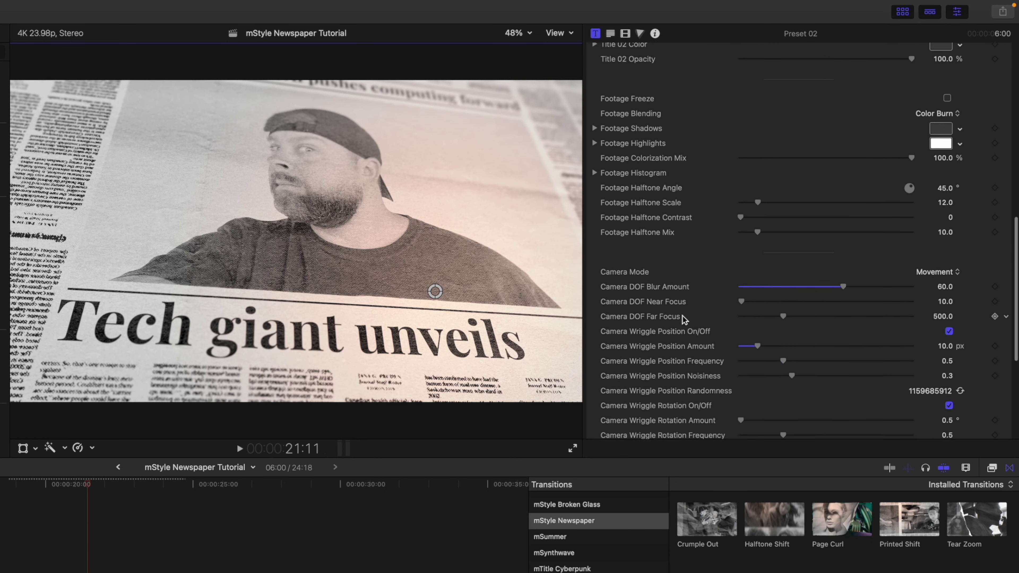
pyautogui.scroll(-10, 676, 312)
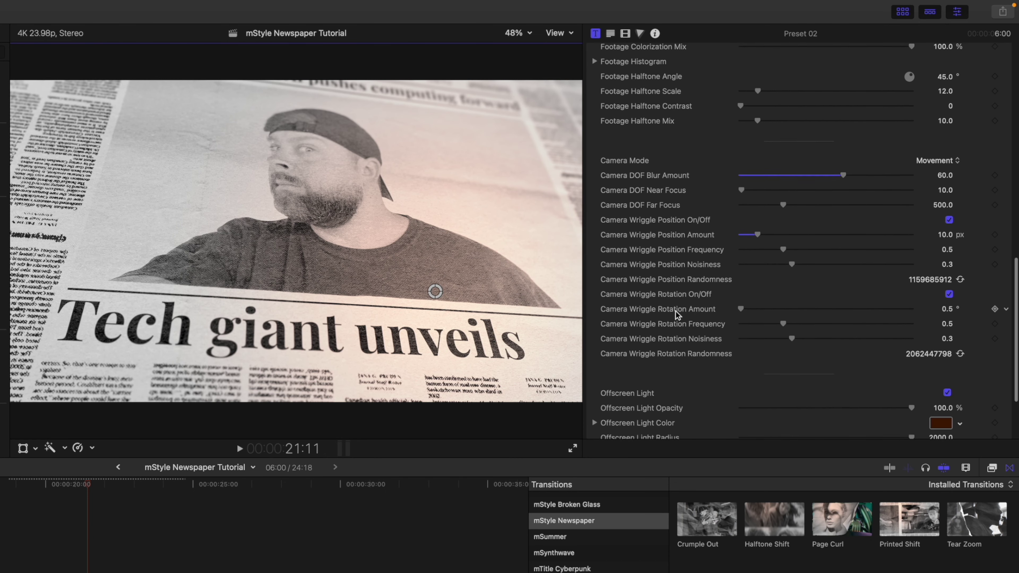
pyautogui.scroll(-2, 682, 401)
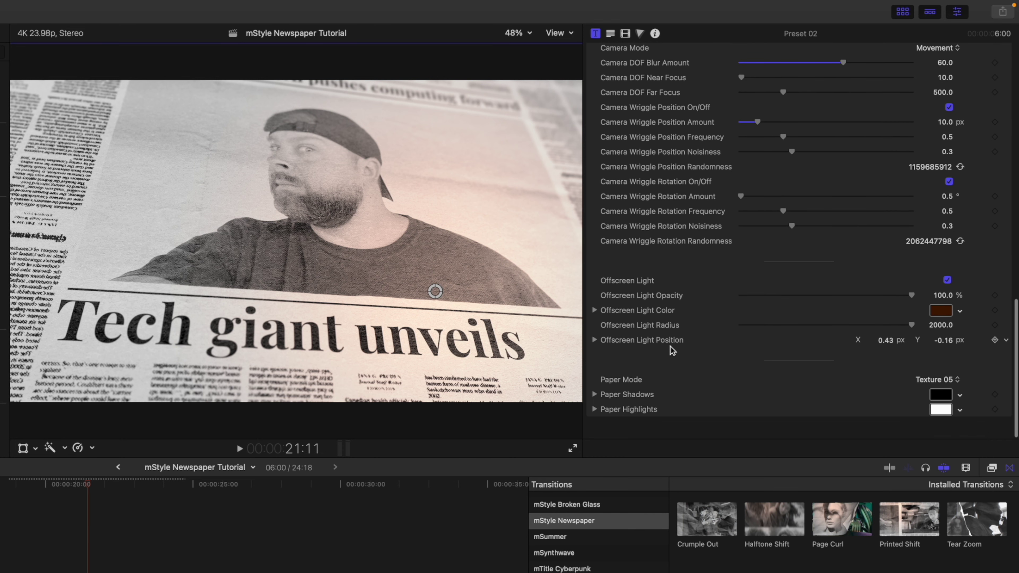
pyautogui.click(946, 382)
pyautogui.click(937, 368)
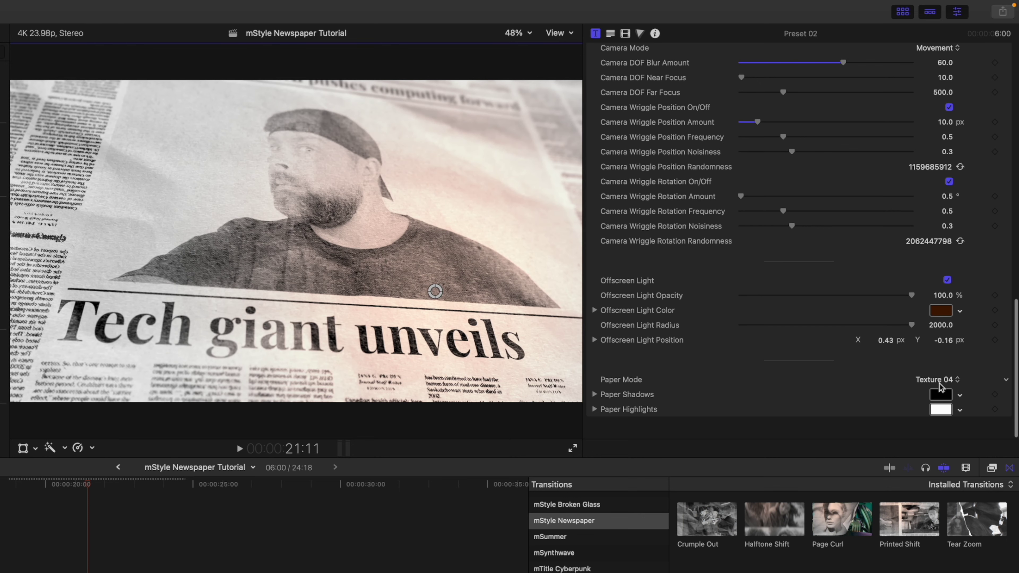
pyautogui.click(938, 381)
pyautogui.click(937, 368)
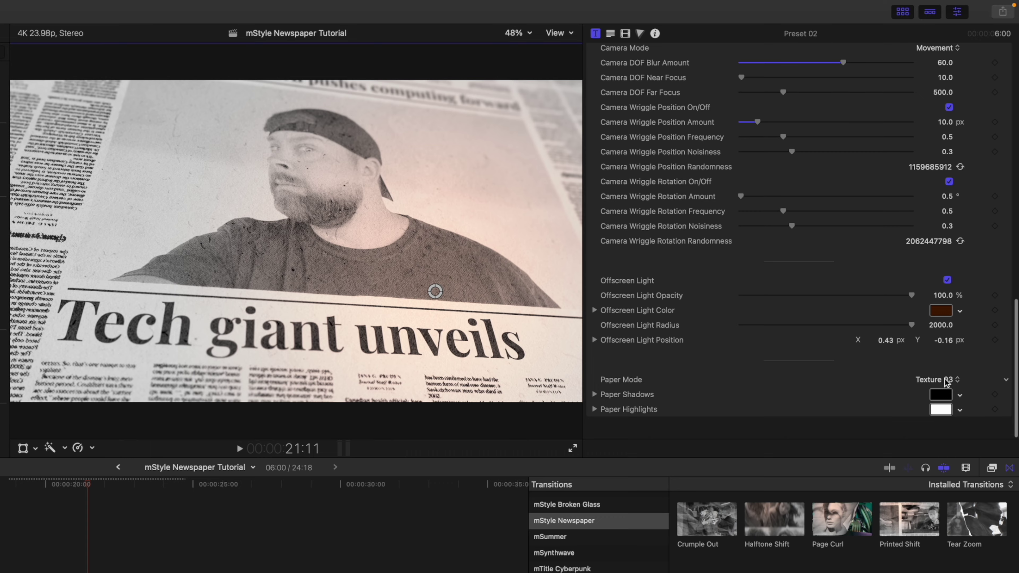
pyautogui.click(946, 381)
pyautogui.click(942, 367)
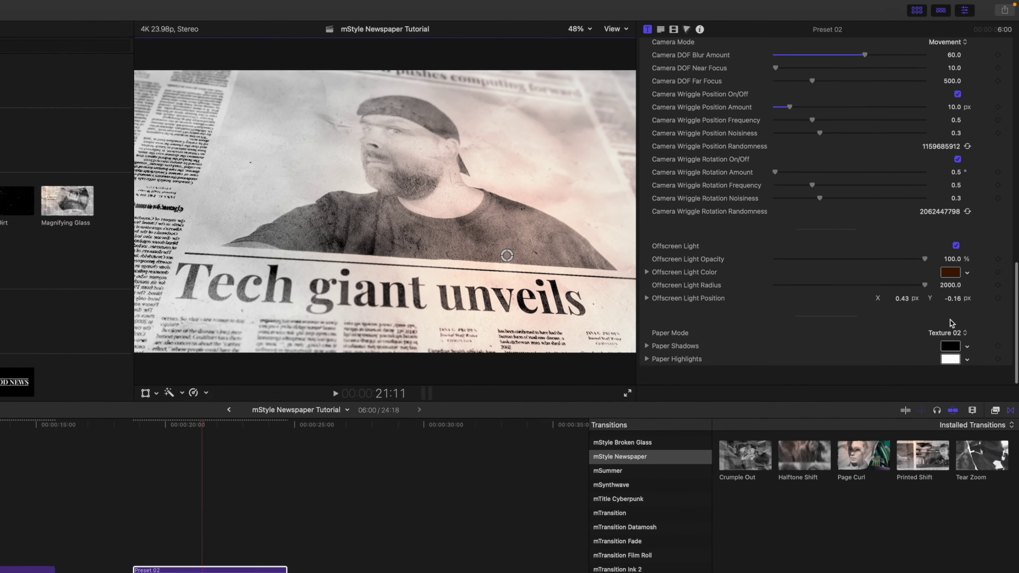
pyautogui.click(948, 422)
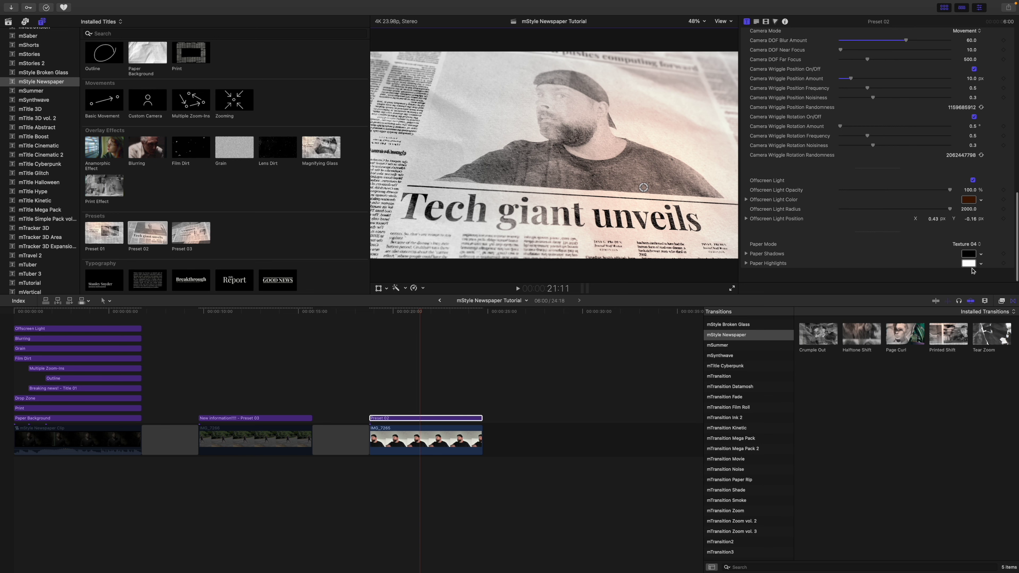
# Append a Paper Background after the IMG_7285 clip and place a Title 03 above it
pyautogui.scroll(1, 972, 270)
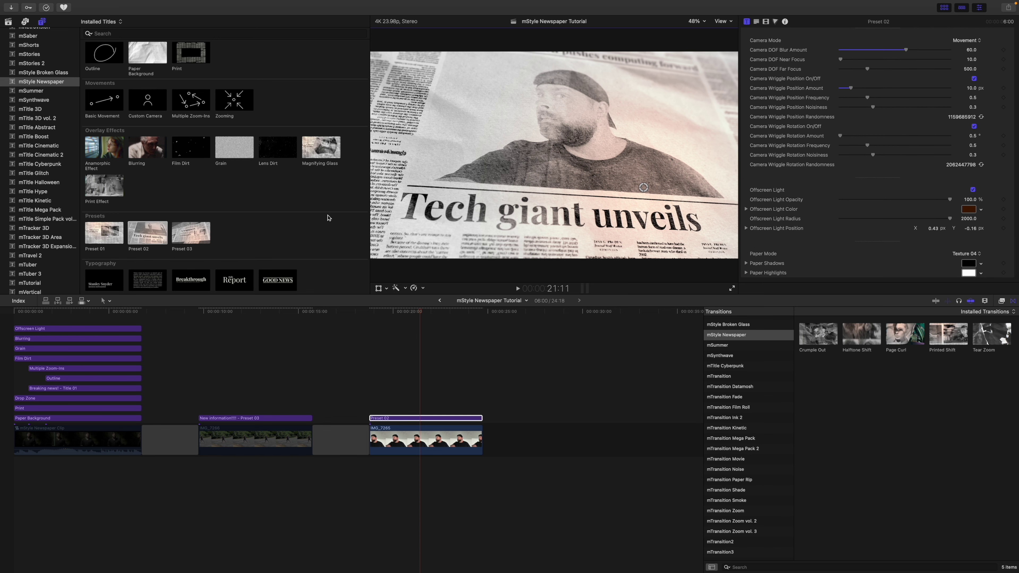
pyautogui.scroll(1, 328, 218)
pyautogui.moveTo(142, 75); pyautogui.dragTo(492, 428)
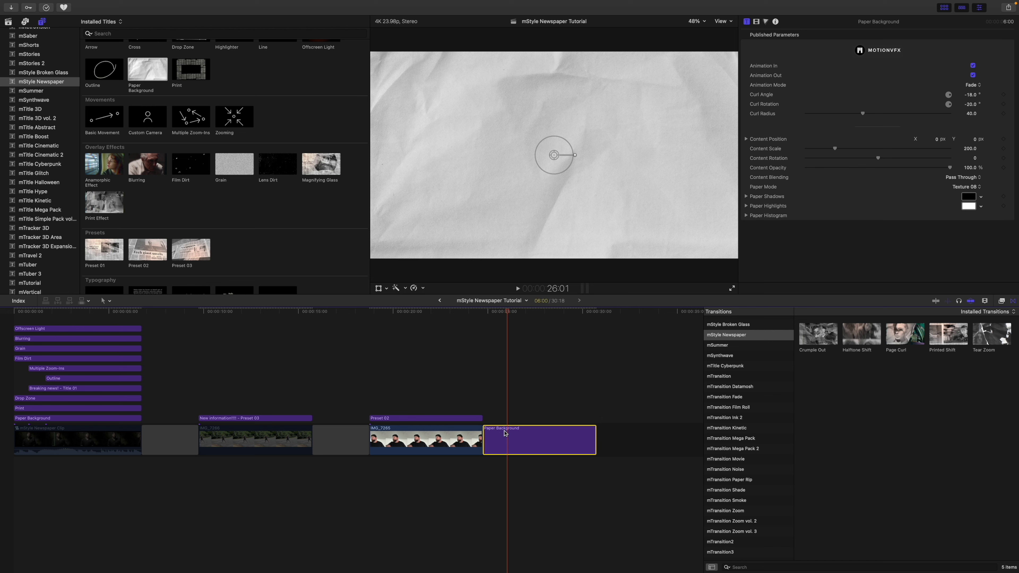
pyautogui.scroll(-2, 333, 237)
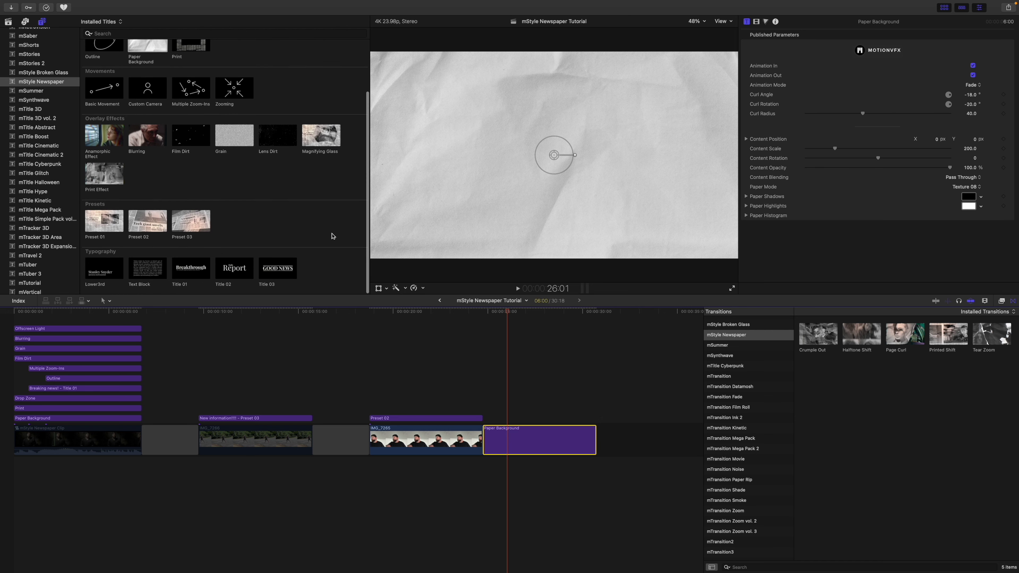
pyautogui.moveTo(270, 272); pyautogui.dragTo(490, 405)
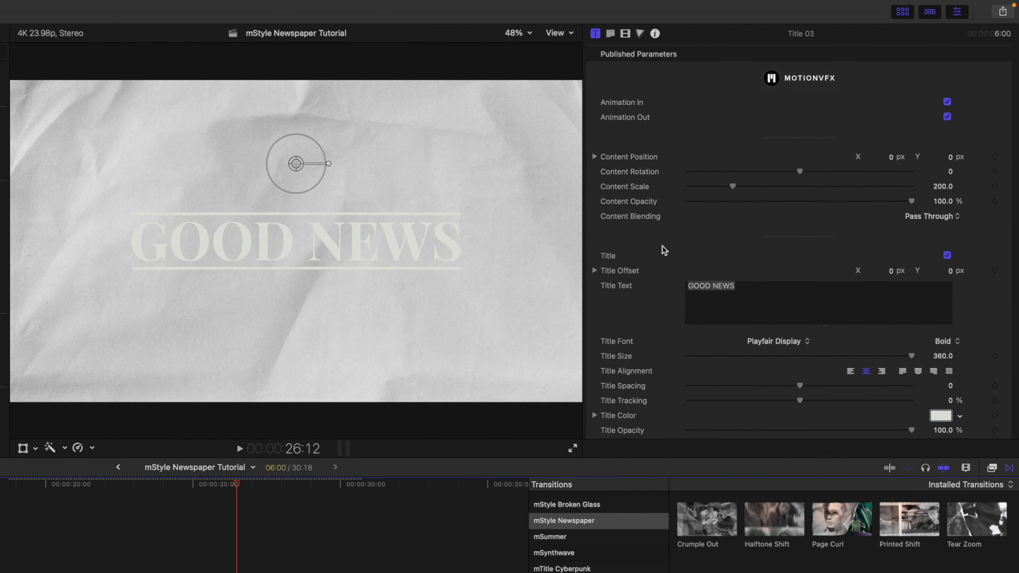
# Change the GOOD NEWS title's text color to dark gray
pyautogui.scroll(-5, 699, 304)
pyautogui.click(941, 289)
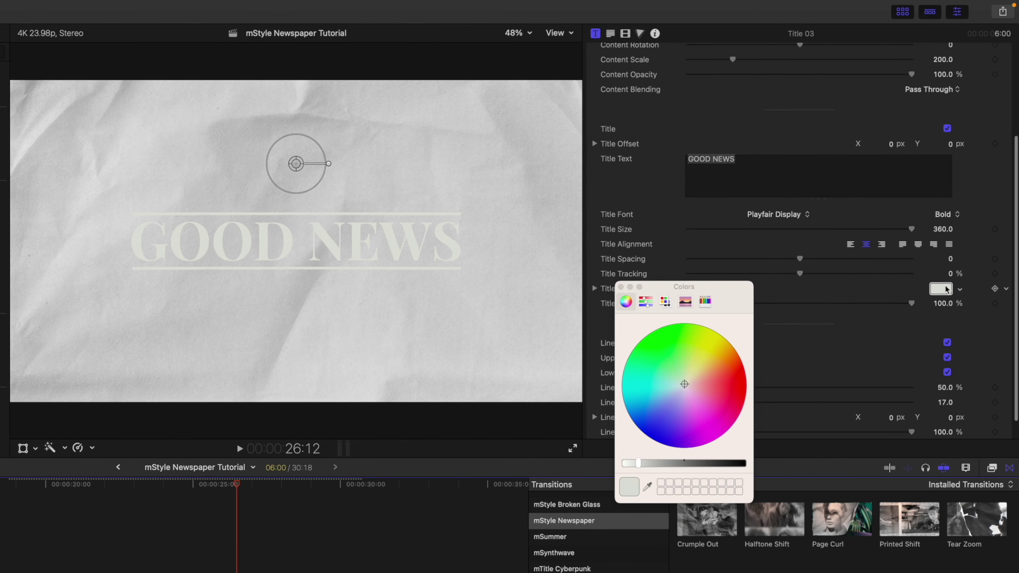
pyautogui.moveTo(725, 464); pyautogui.dragTo(745, 464)
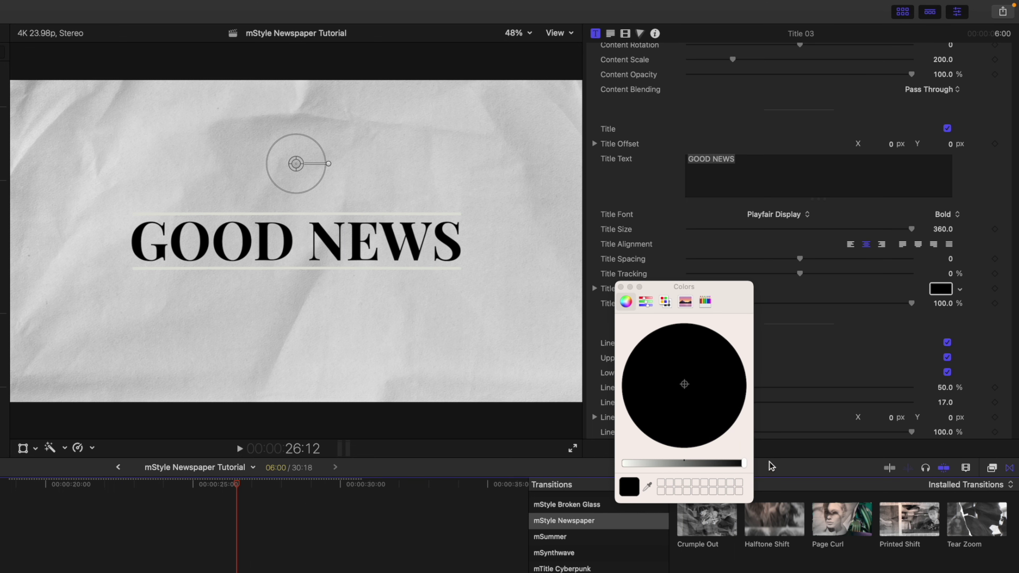
pyautogui.click(621, 286)
pyautogui.click(941, 289)
pyautogui.moveTo(747, 465); pyautogui.dragTo(708, 466)
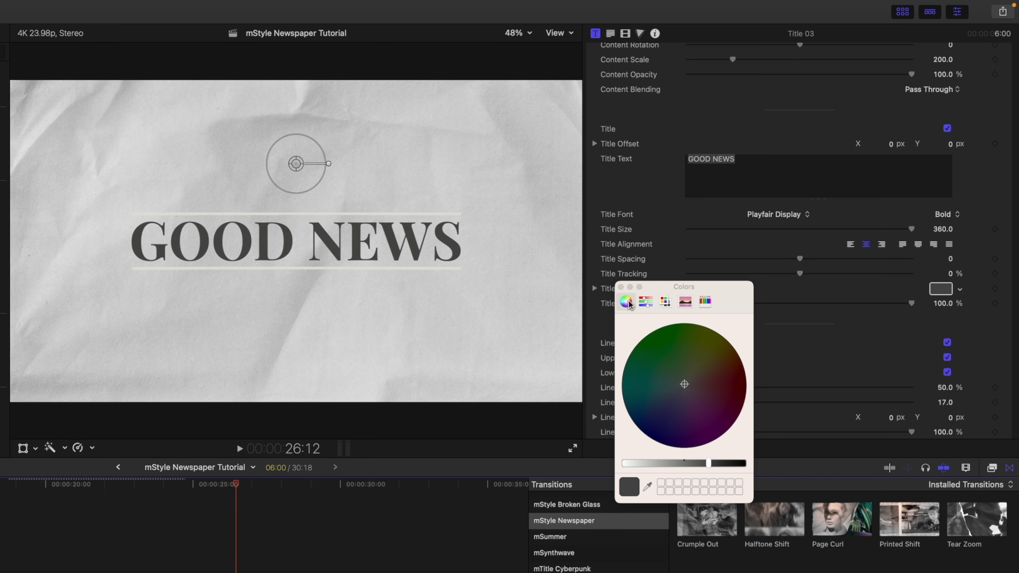
pyautogui.click(620, 286)
# Give the title's upper and lower lines the same dark gray as the text
pyautogui.scroll(-2, 704, 322)
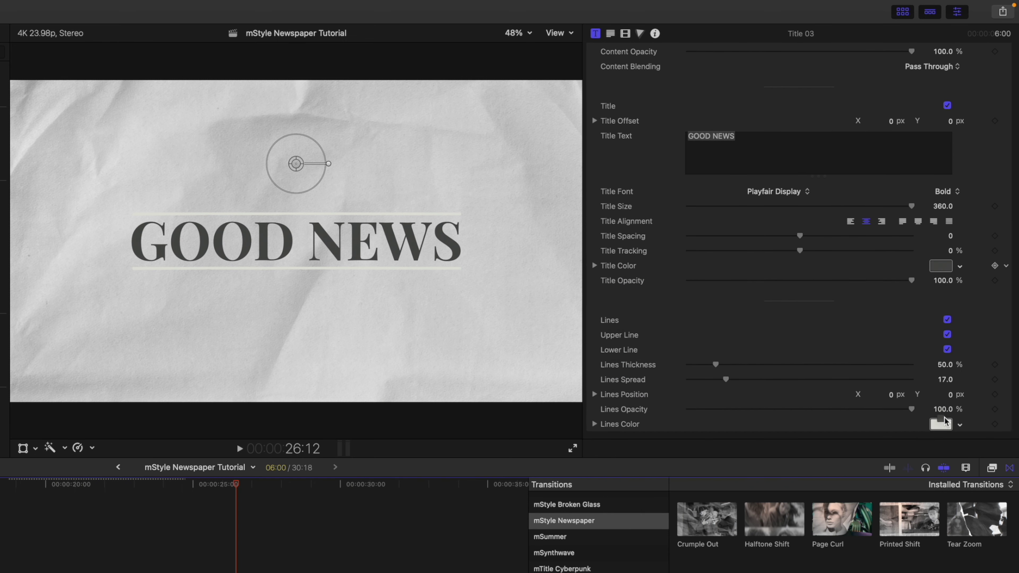
pyautogui.moveTo(943, 424); pyautogui.dragTo(940, 423)
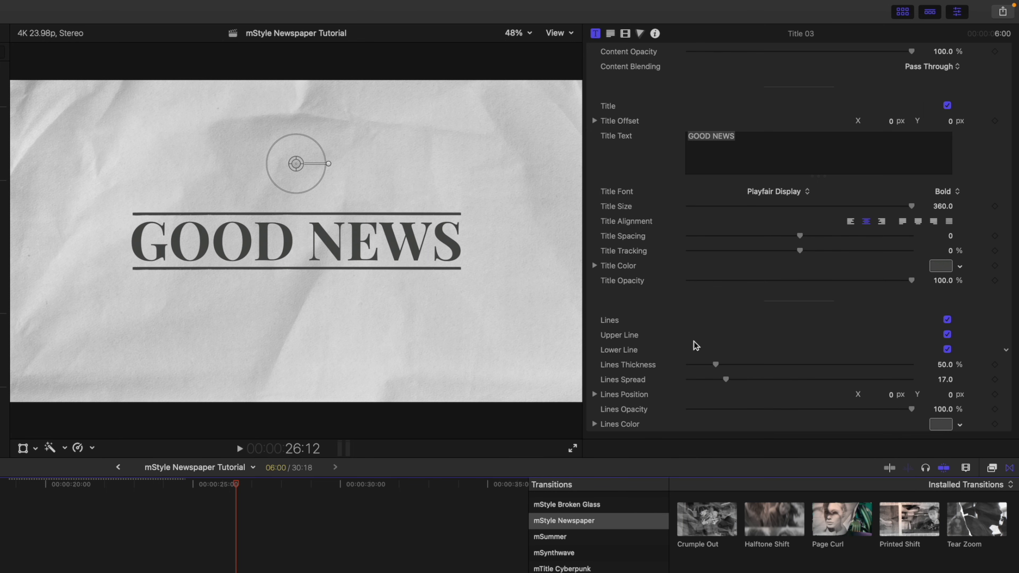
pyautogui.scroll(5, 690, 338)
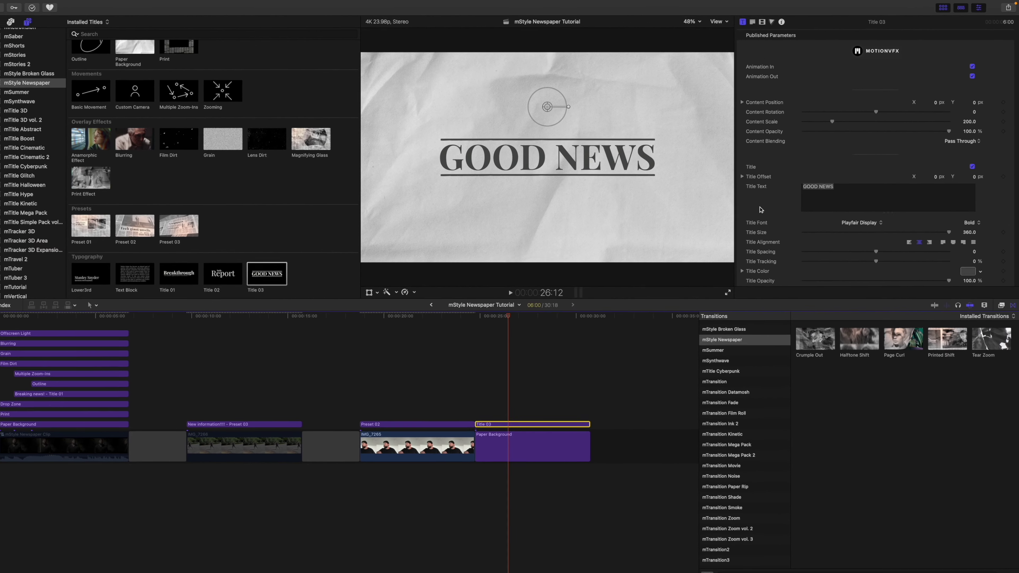
# Add a Highlighter above Title 03, trim its start so it lasts 4:12, and preview the animation
pyautogui.scroll(3, 309, 111)
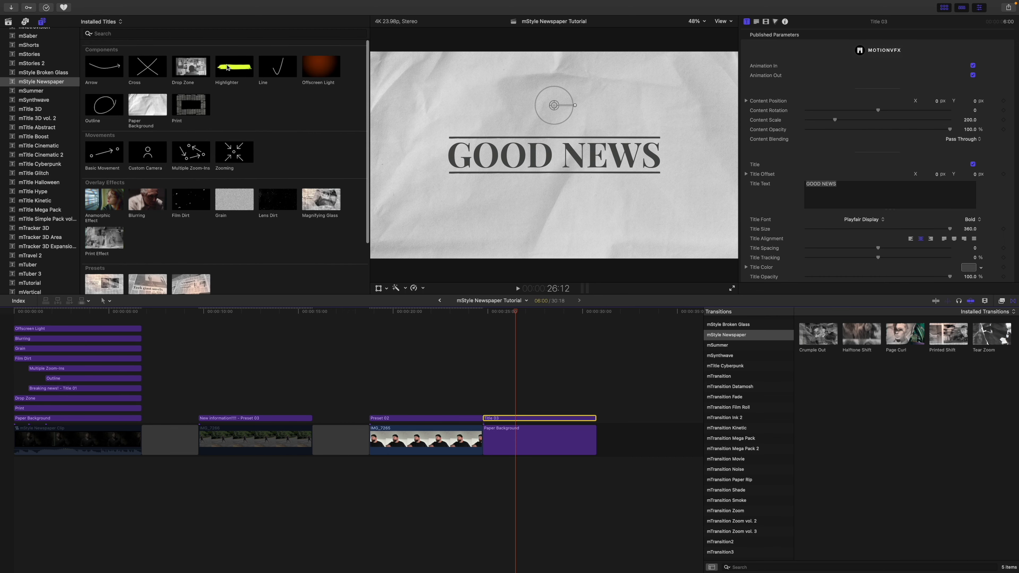
pyautogui.moveTo(227, 68); pyautogui.dragTo(486, 351)
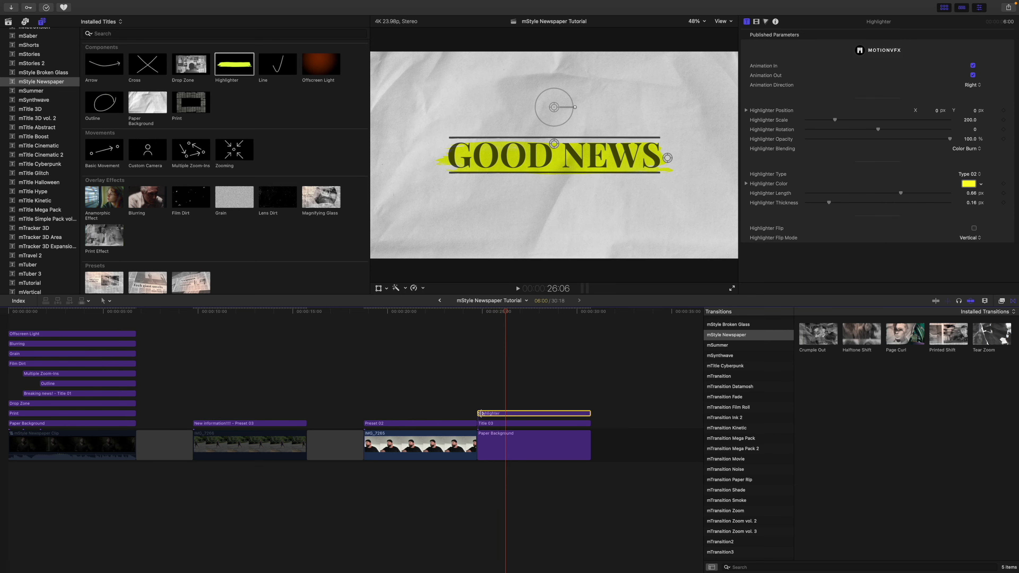
pyautogui.moveTo(481, 414); pyautogui.dragTo(506, 414)
pyautogui.moveTo(506, 314); pyautogui.dragTo(480, 320)
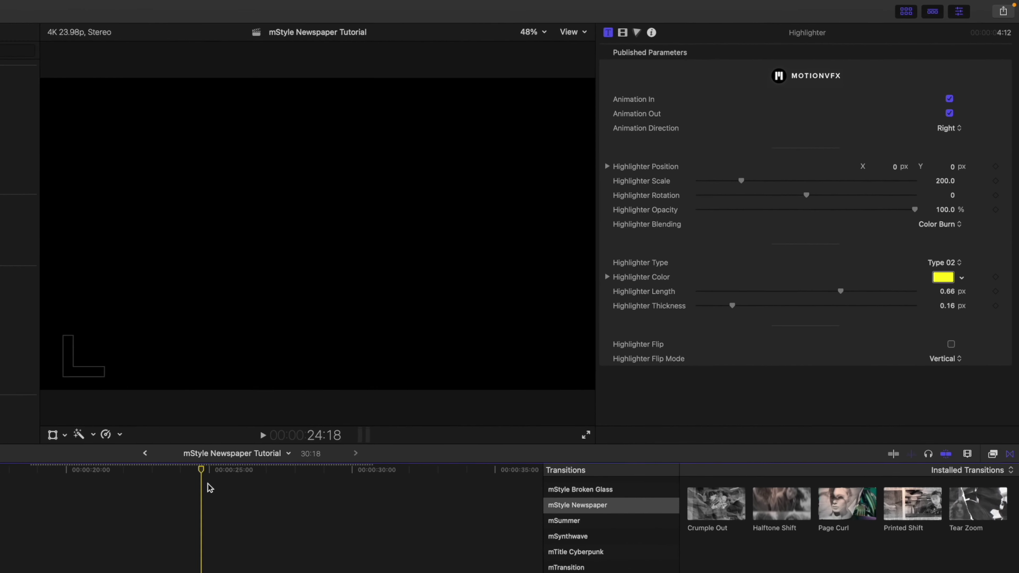
pyautogui.moveTo(210, 488); pyautogui.dragTo(292, 500)
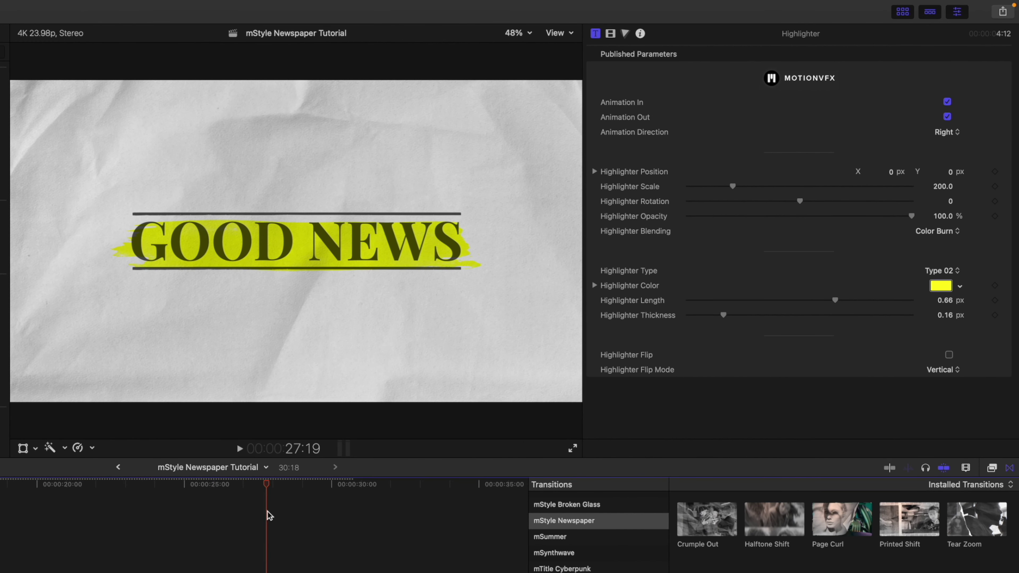
# Fit the highlighter around GOOD NEWS with position X 0.01 px, Y 0.02 px, thickness 0.19 px and length 0.69 px
pyautogui.press('Right')
pyautogui.press('c')
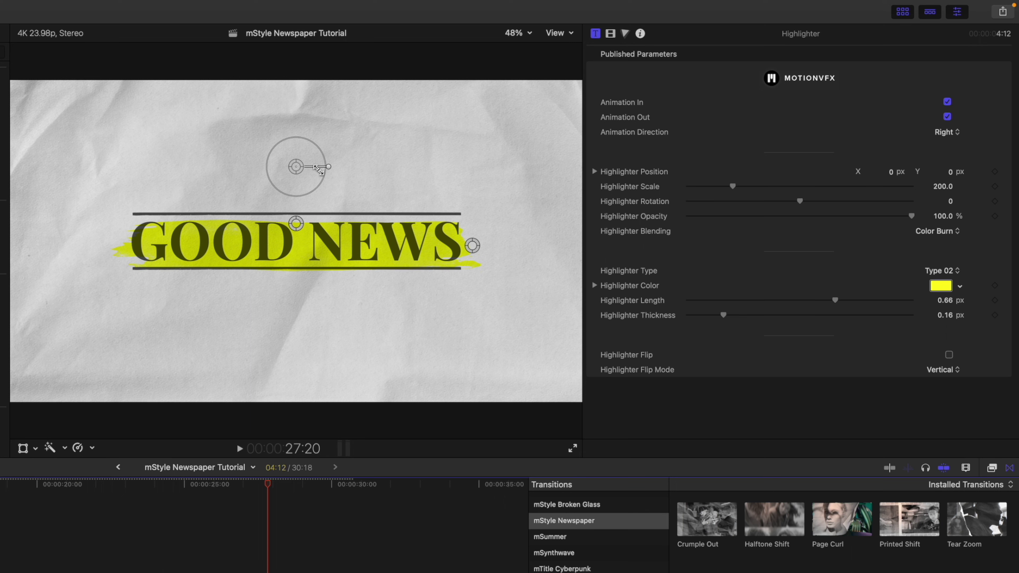
pyautogui.moveTo(298, 167); pyautogui.dragTo(301, 159)
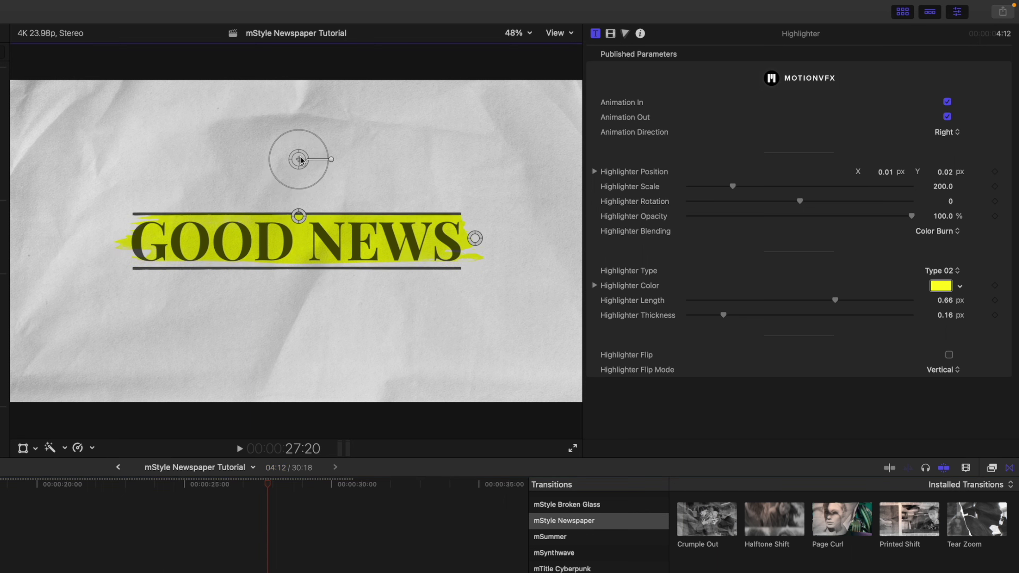
pyautogui.moveTo(298, 217)
pyautogui.mouseDown()
pyautogui.moveTo(298, 162)
pyautogui.moveTo(298, 211)
pyautogui.mouseUp()
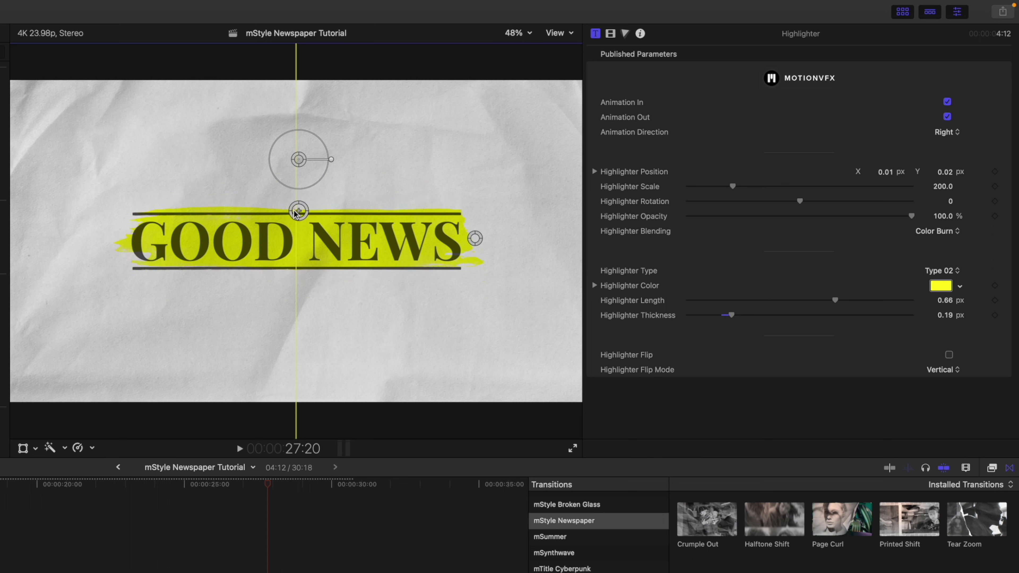
pyautogui.moveTo(474, 239)
pyautogui.mouseDown()
pyautogui.moveTo(541, 237)
pyautogui.moveTo(467, 237)
pyautogui.moveTo(484, 250)
pyautogui.mouseUp()
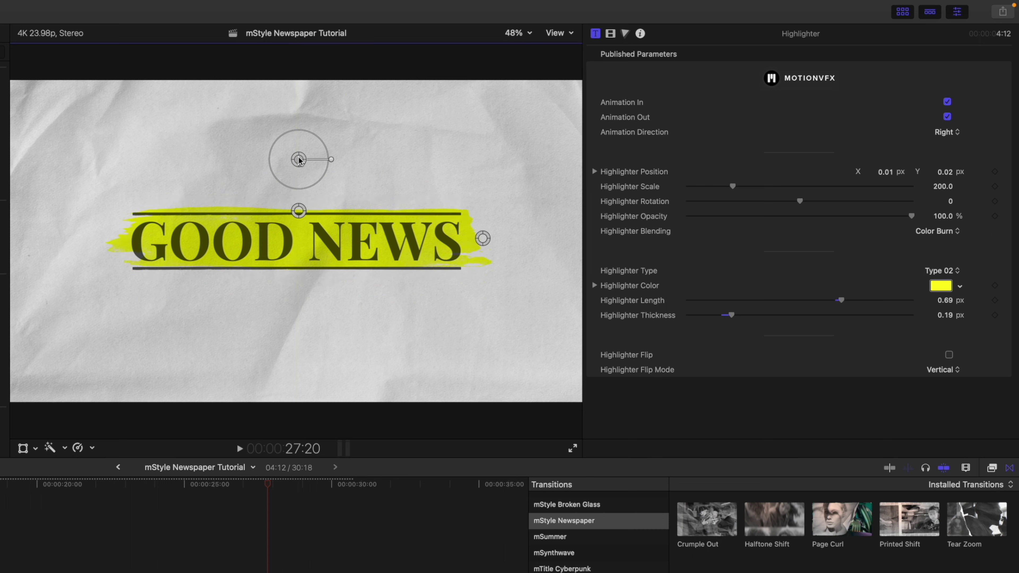
# Reduce the highlighter's thickness to 0.13 px and nudge it slightly down so it sits between the two GOOD NEWS lines
pyautogui.moveTo(298, 210); pyautogui.dragTo(299, 219)
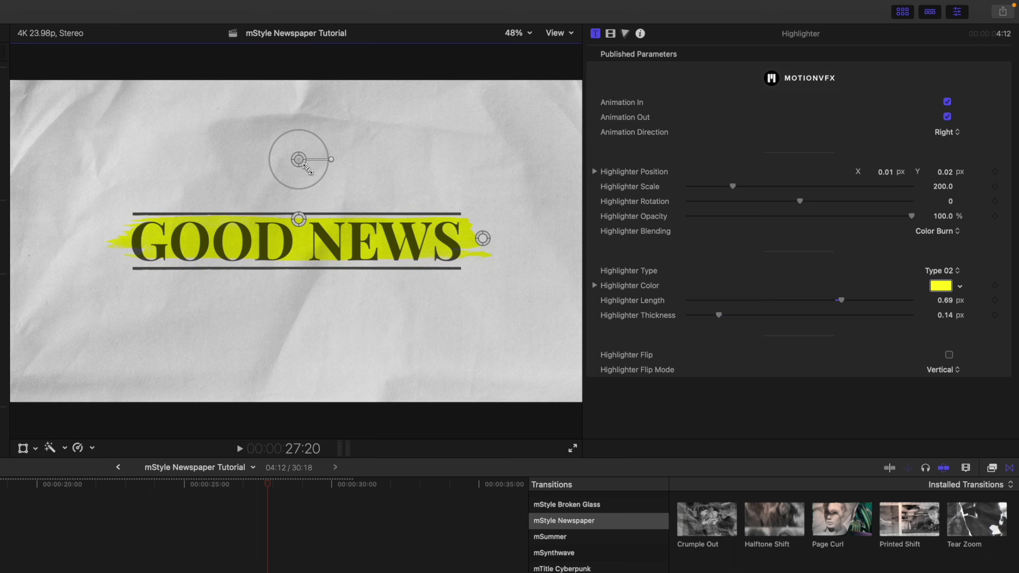
pyautogui.moveTo(298, 159); pyautogui.dragTo(299, 163)
pyautogui.moveTo(301, 222); pyautogui.dragTo(300, 221)
pyautogui.moveTo(300, 162); pyautogui.dragTo(301, 161)
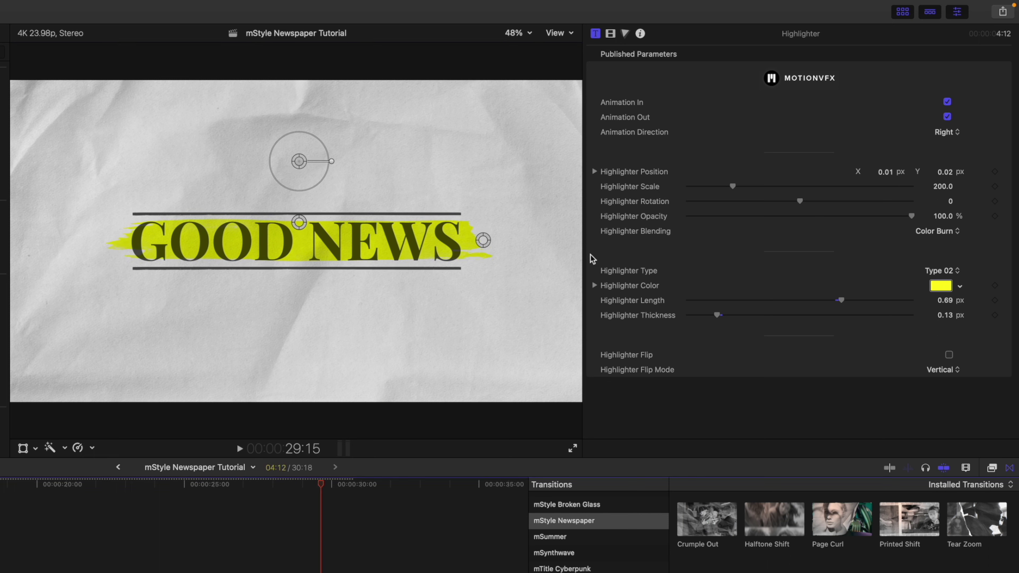
# Try the highlighter's Animation Direction on Left and return it to Right
pyautogui.click(948, 133)
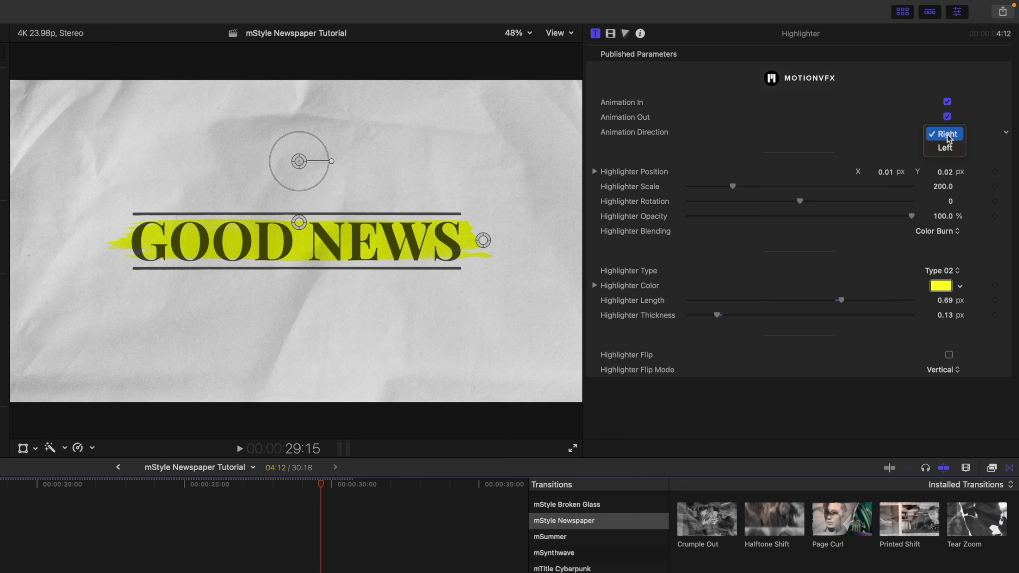
pyautogui.click(945, 148)
pyautogui.click(943, 135)
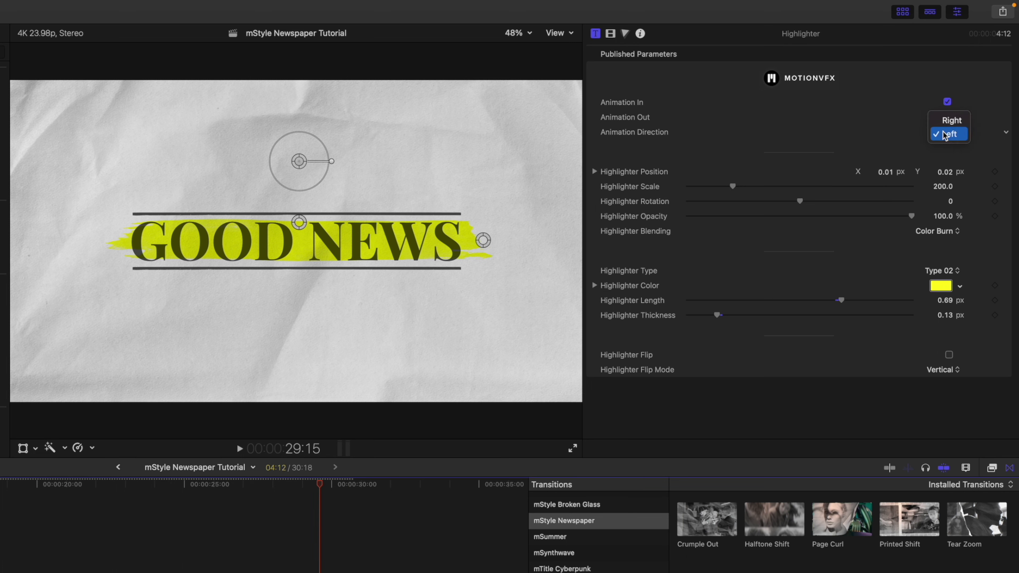
pyautogui.click(948, 119)
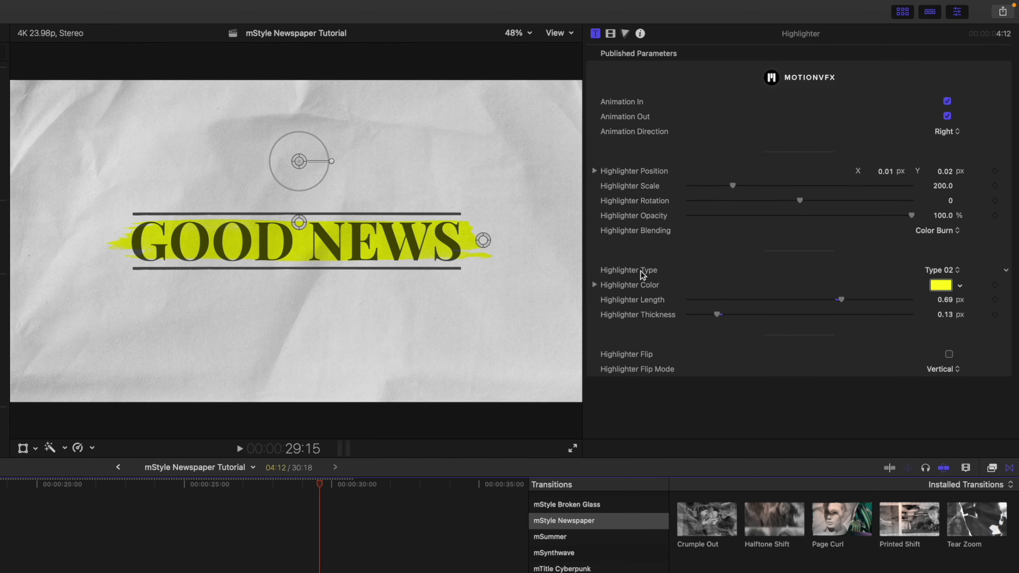
# Try Highlighter Types 03 and 01, return to Type 02, and toggle Highlighter Flip on and off again
pyautogui.click(942, 270)
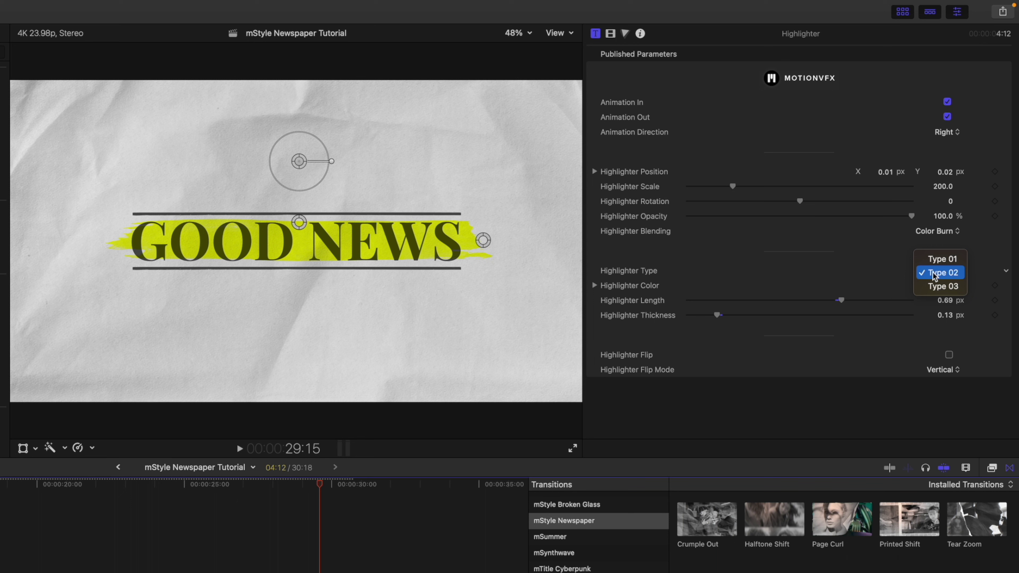
pyautogui.click(935, 287)
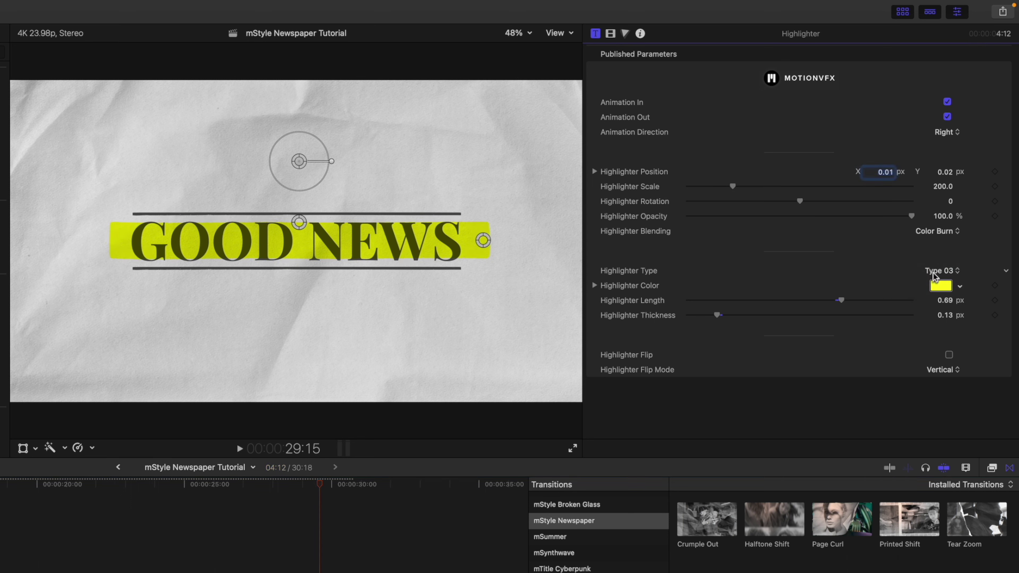
pyautogui.click(934, 275)
pyautogui.click(934, 248)
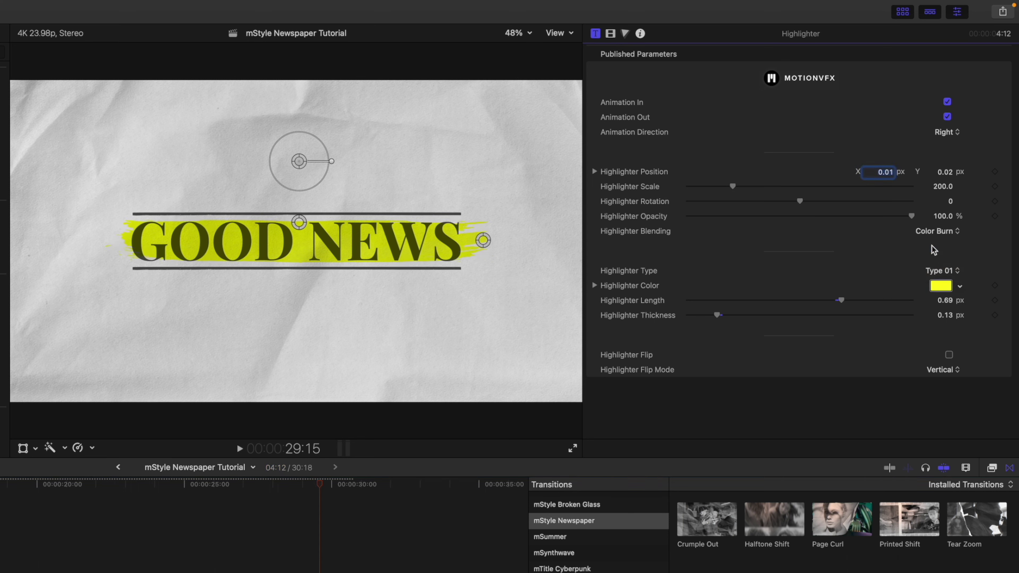
pyautogui.click(940, 271)
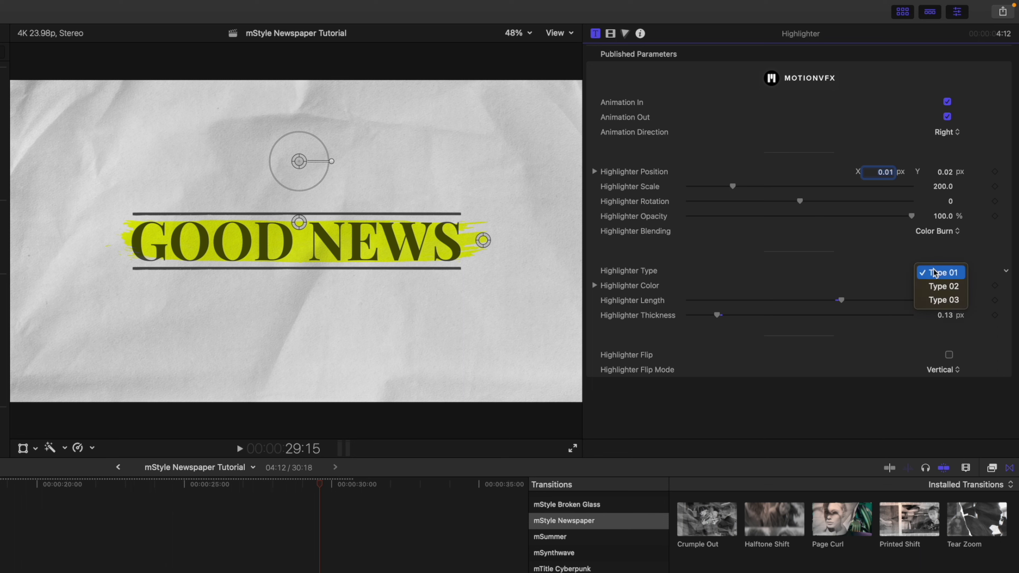
pyautogui.click(935, 286)
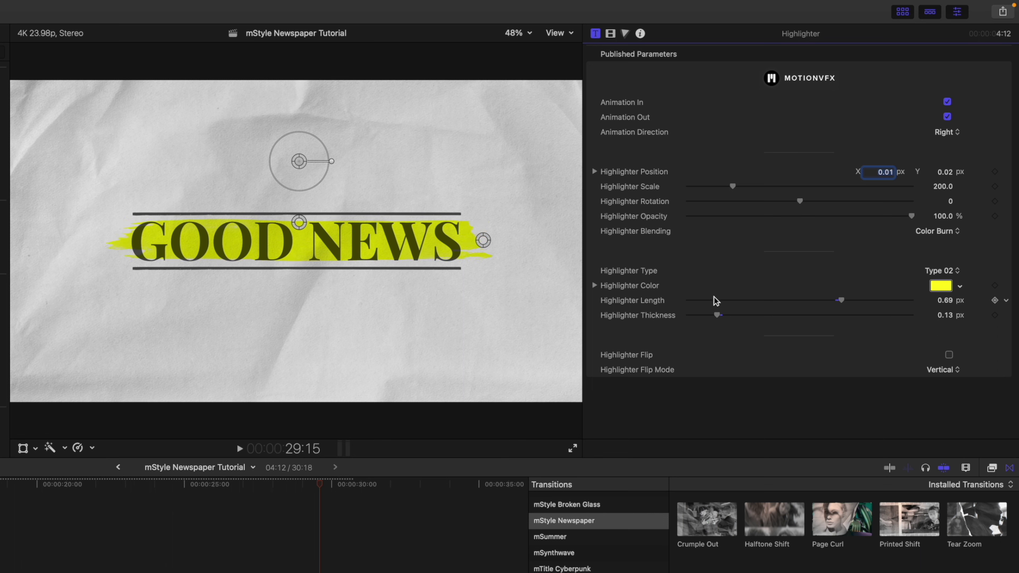
pyautogui.click(950, 356)
pyautogui.click(949, 356)
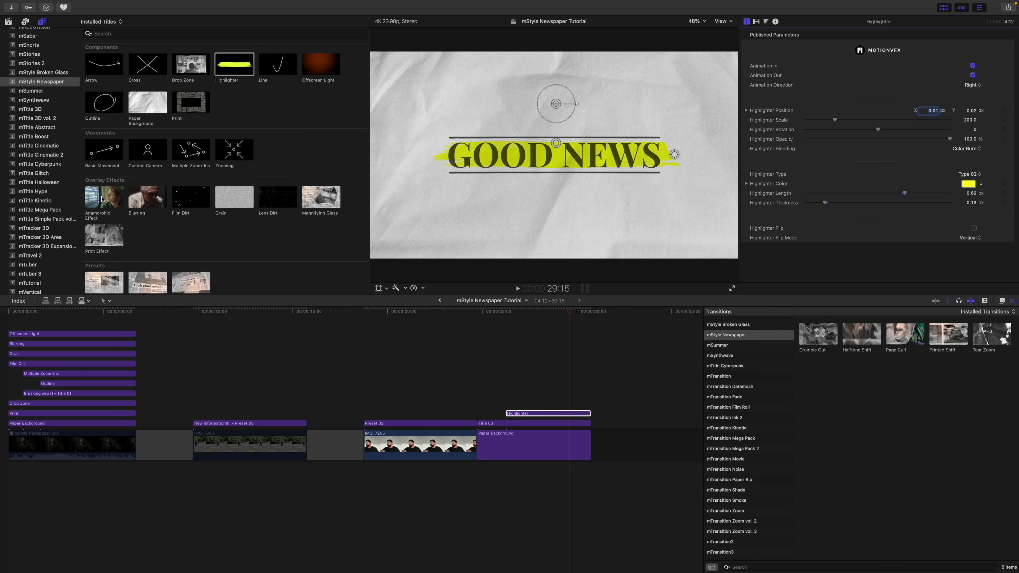
# Add an Anamorphic Effect above the Highlighter, starting with Title 03 and spanning the whole title, and preview it
pyautogui.moveTo(102, 199)
pyautogui.mouseDown()
pyautogui.moveTo(477, 371)
pyautogui.moveTo(480, 404)
pyautogui.mouseUp()
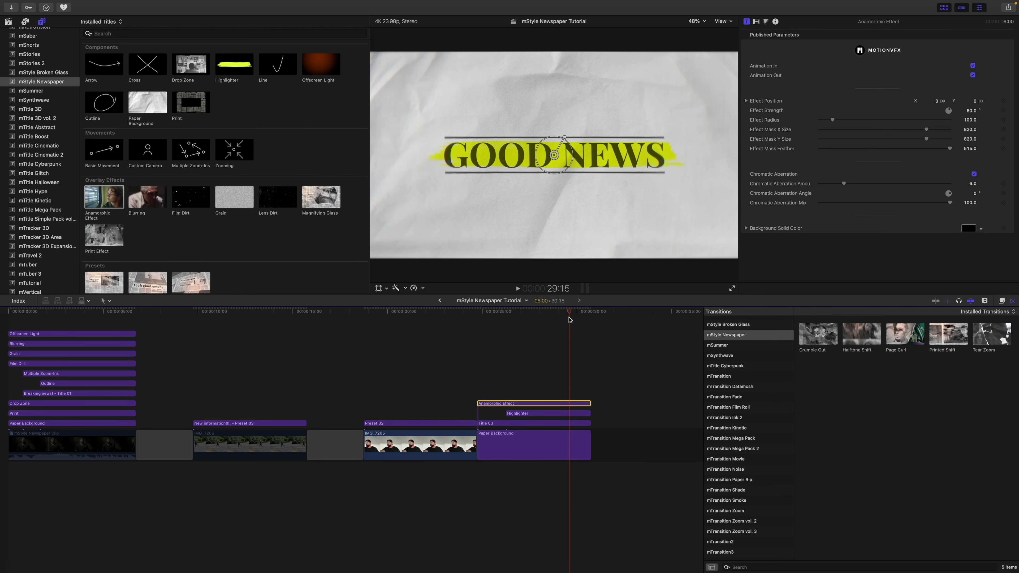
pyautogui.moveTo(570, 320)
pyautogui.mouseDown()
pyautogui.moveTo(494, 326)
pyautogui.moveTo(574, 329)
pyautogui.mouseUp()
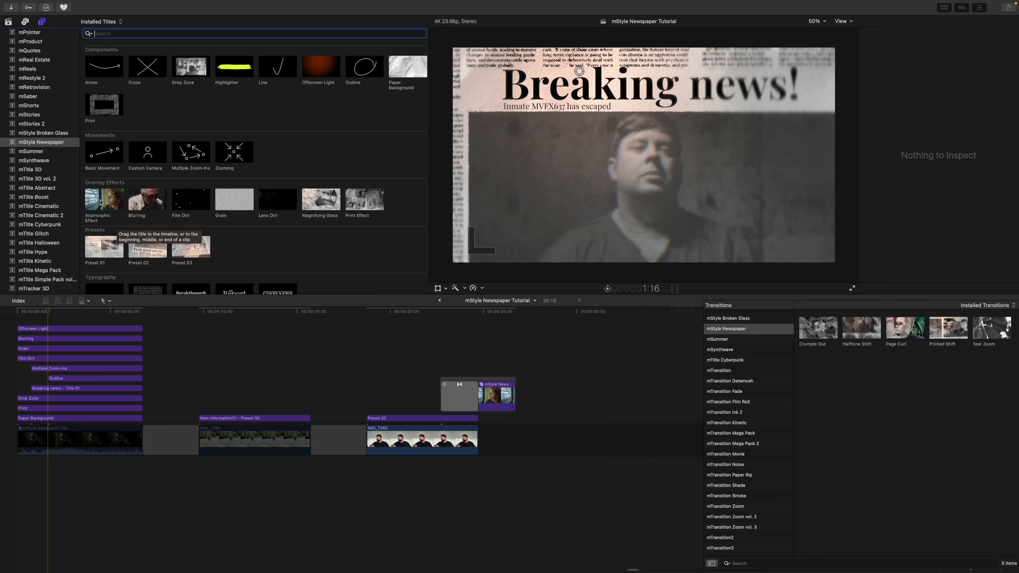
# Add an Anamorphic Effect on top of the Breaking news stack, extend it to 6:18, and adjust its center and strength in the viewer
pyautogui.moveTo(101, 202); pyautogui.dragTo(18, 317)
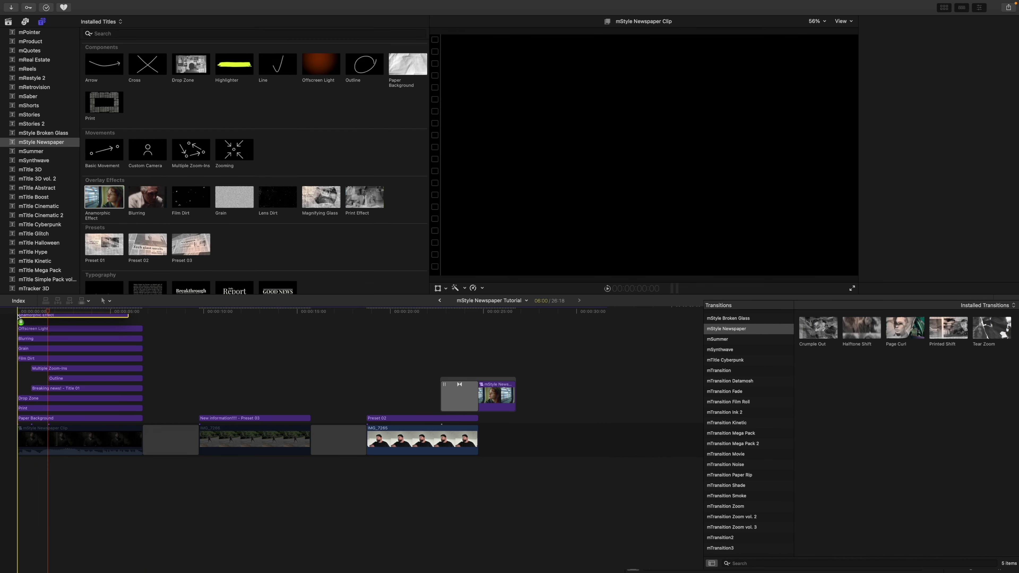
pyautogui.moveTo(126, 321); pyautogui.dragTo(140, 322)
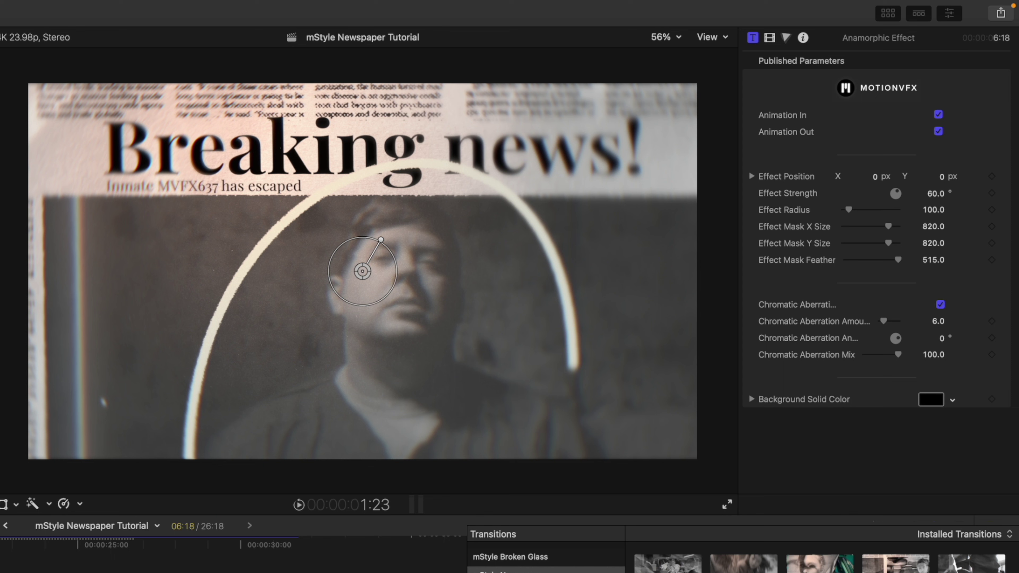
pyautogui.moveTo(387, 256); pyautogui.dragTo(358, 262)
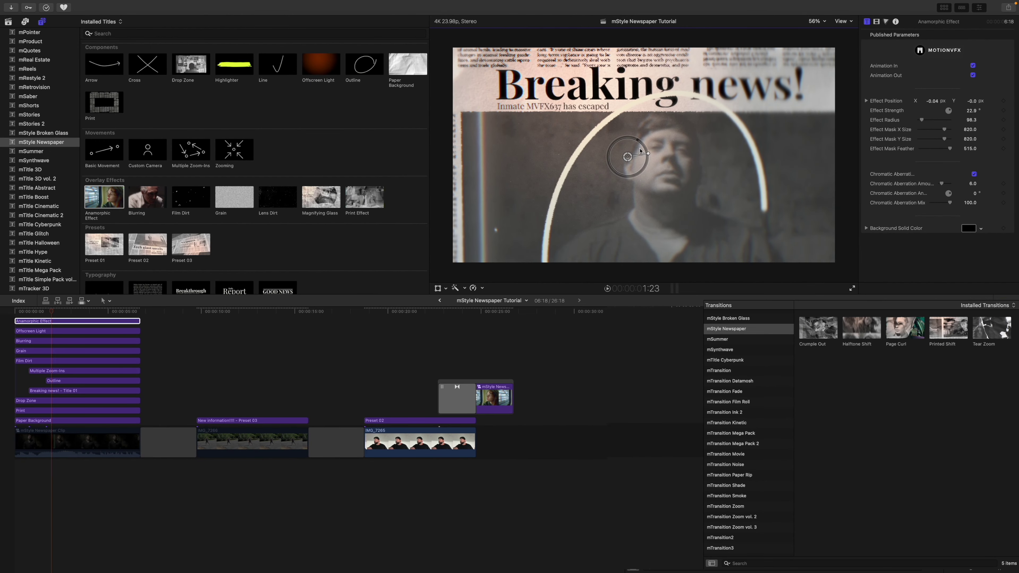
pyautogui.moveTo(640, 149)
pyautogui.mouseDown()
pyautogui.moveTo(630, 142)
pyautogui.moveTo(656, 153)
pyautogui.mouseUp()
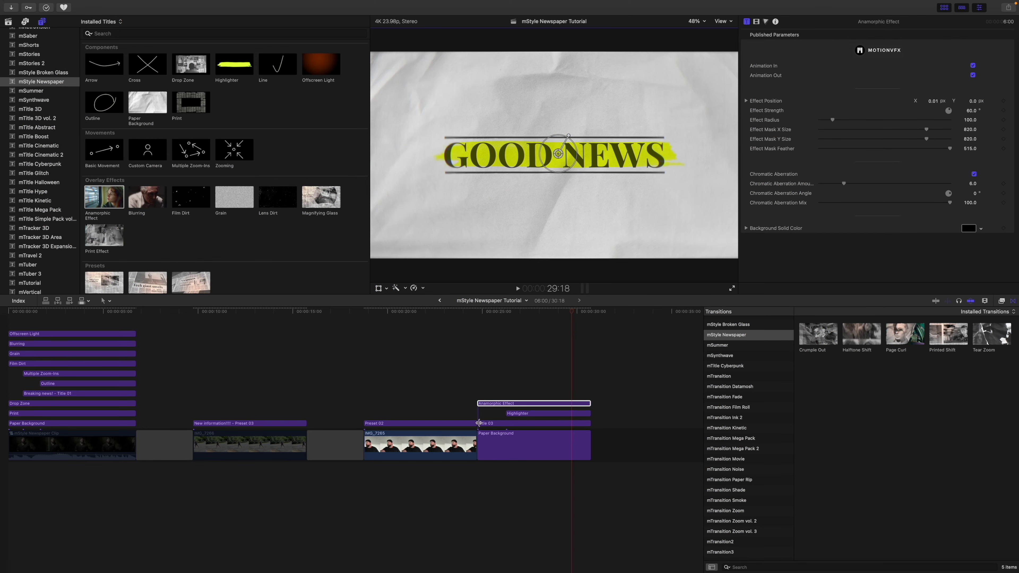
# Turn off Animation Out for the Preset 02 title and preview the cut into the GOOD NEWS scene
pyautogui.moveTo(573, 313); pyautogui.dragTo(471, 341)
pyautogui.click(468, 424)
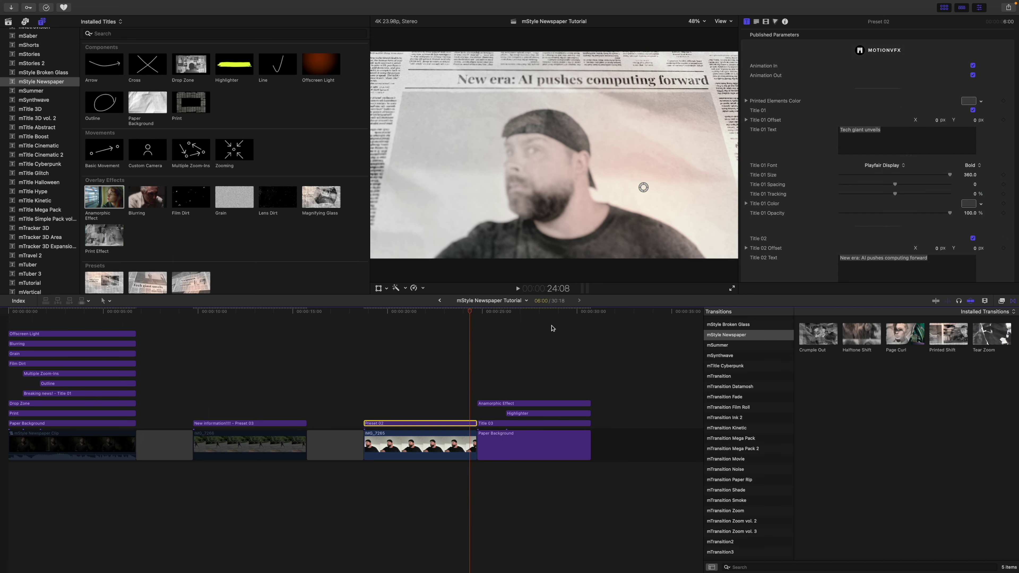
pyautogui.click(974, 75)
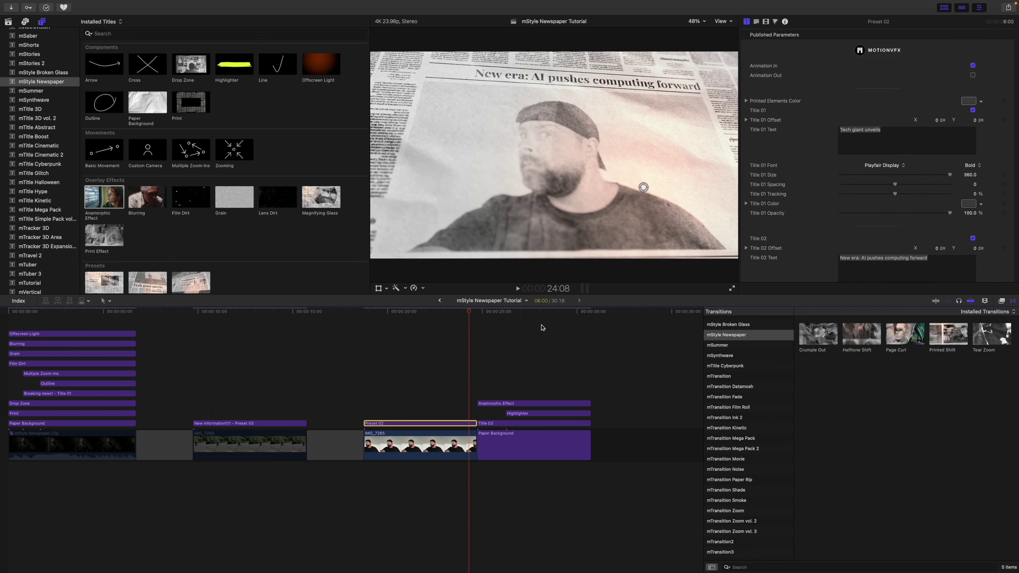
pyautogui.press('space')
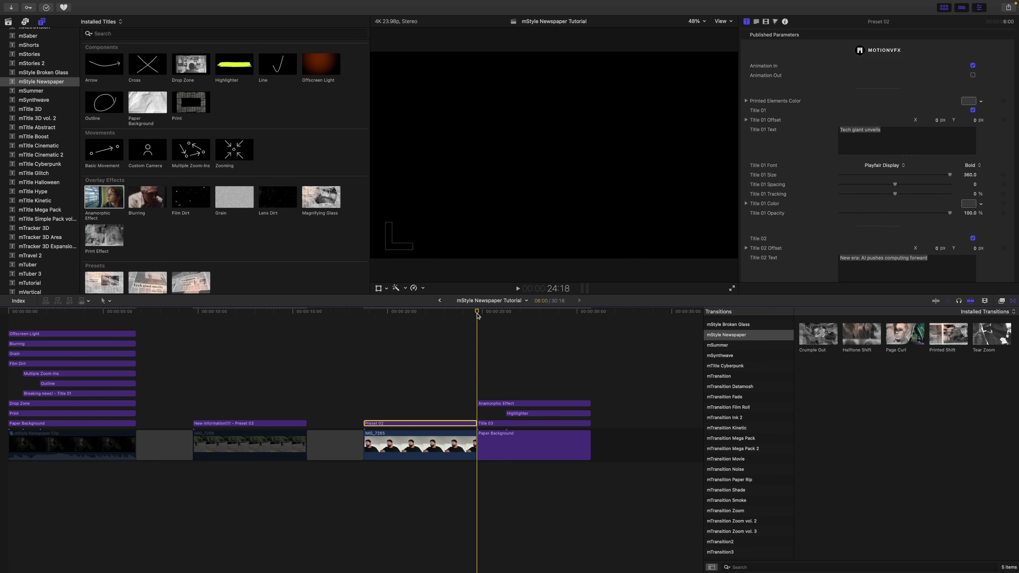
pyautogui.moveTo(509, 319)
pyautogui.mouseDown()
pyautogui.moveTo(537, 321)
pyautogui.moveTo(497, 321)
pyautogui.moveTo(518, 324)
pyautogui.mouseUp()
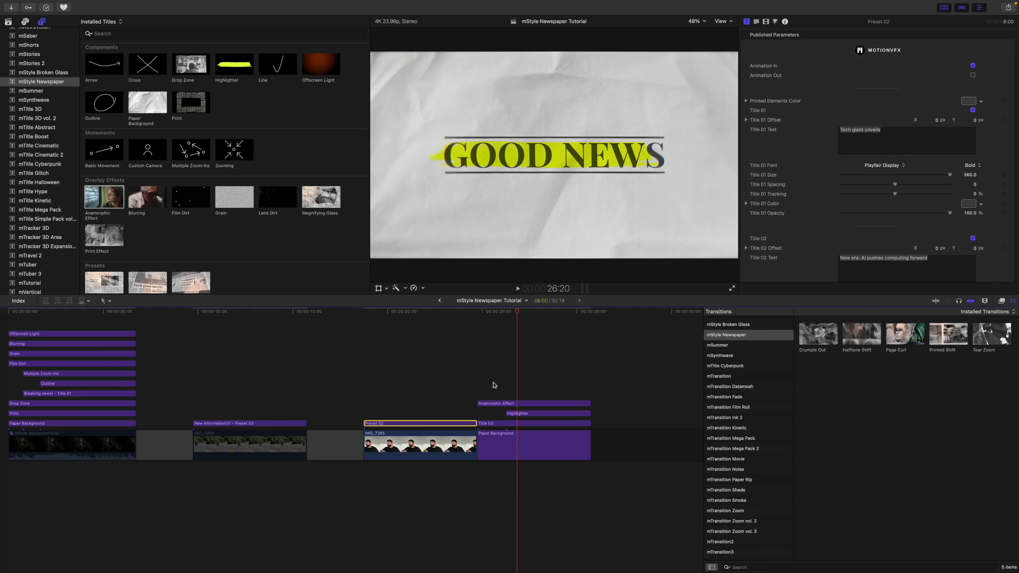
# Combine the four GOOD NEWS clips into a compound clip with the default name and connect it above Preset 02's end, overlapping it
pyautogui.moveTo(501, 380); pyautogui.dragTo(544, 467)
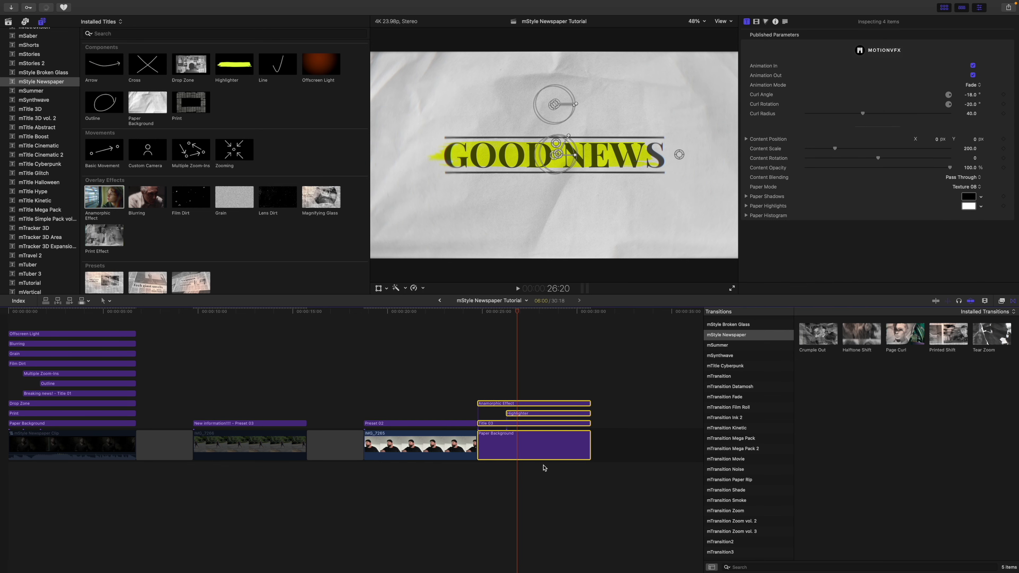
pyautogui.hotkey('alt', 'g')
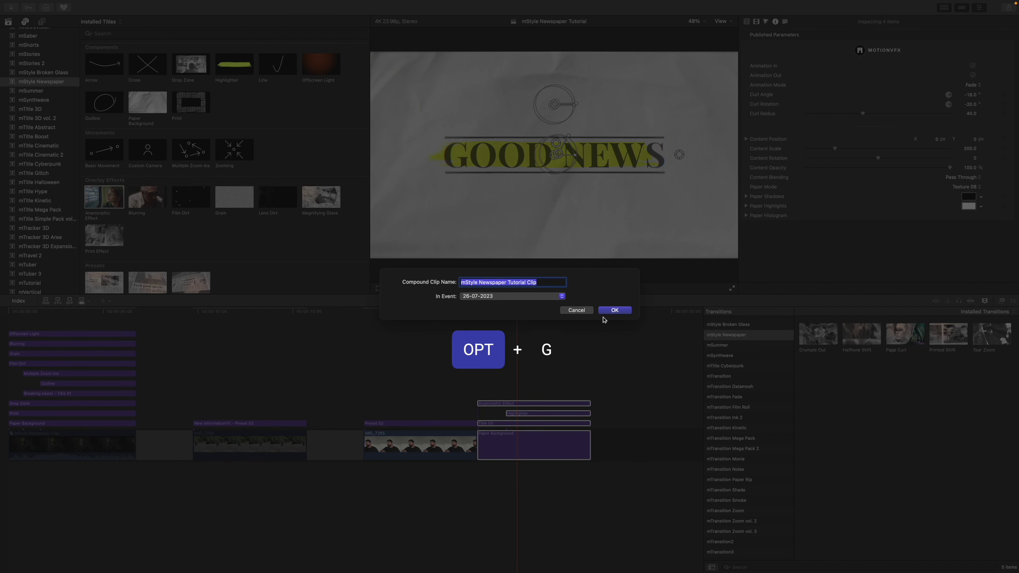
pyautogui.click(615, 311)
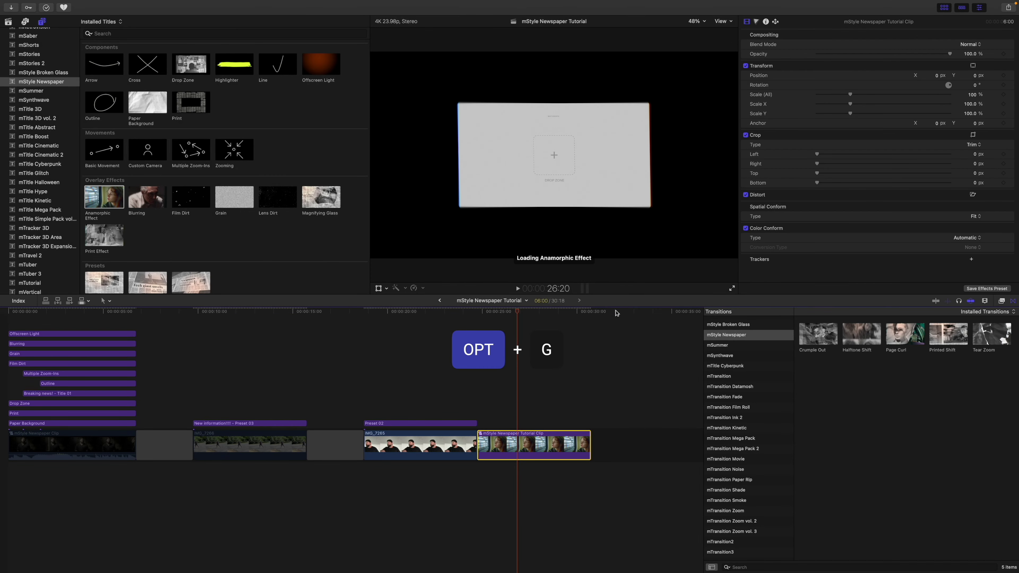
pyautogui.moveTo(518, 444); pyautogui.dragTo(499, 400)
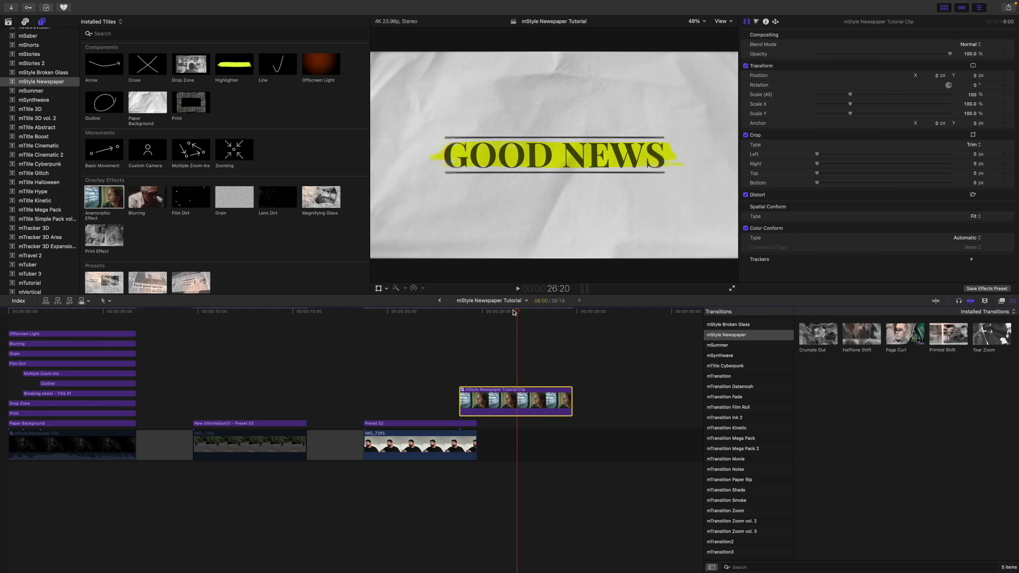
pyautogui.moveTo(516, 313)
pyautogui.mouseDown()
pyautogui.moveTo(460, 322)
pyautogui.moveTo(471, 323)
pyautogui.mouseUp()
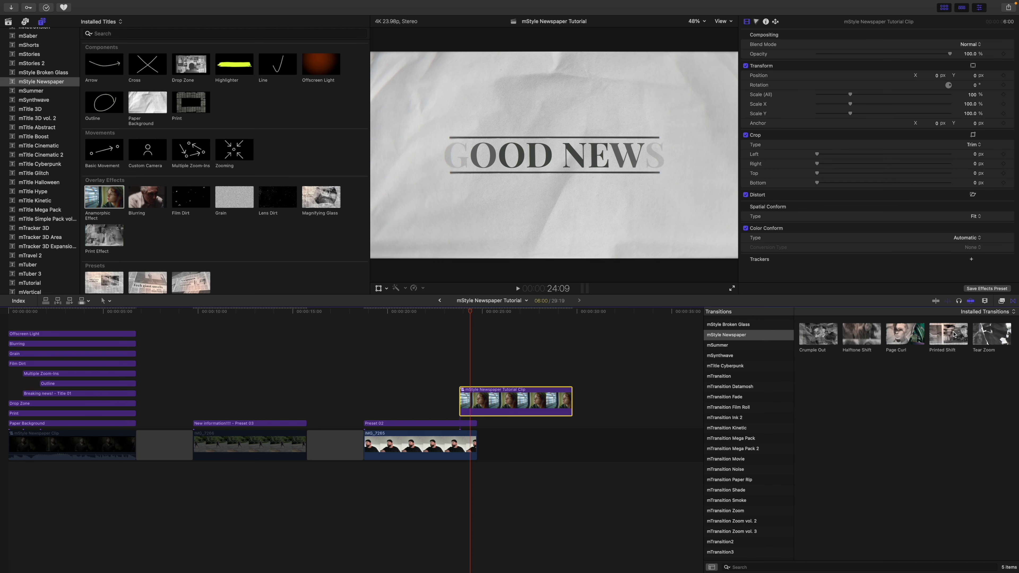
# Apply the Printed Shift transition to the compound clip, keeping it only at the clip's start
pyautogui.moveTo(955, 334); pyautogui.dragTo(473, 398)
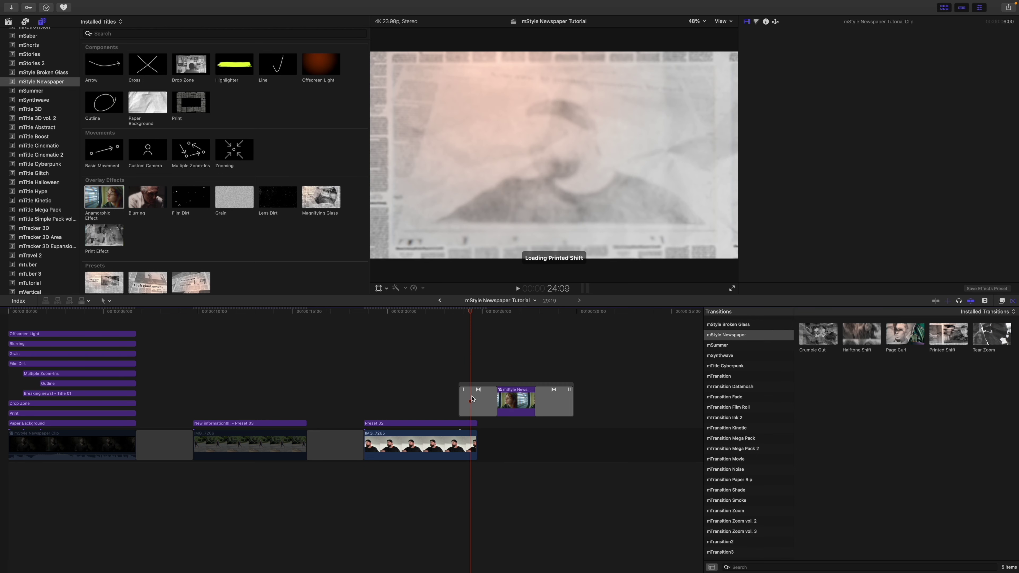
pyautogui.click(549, 407)
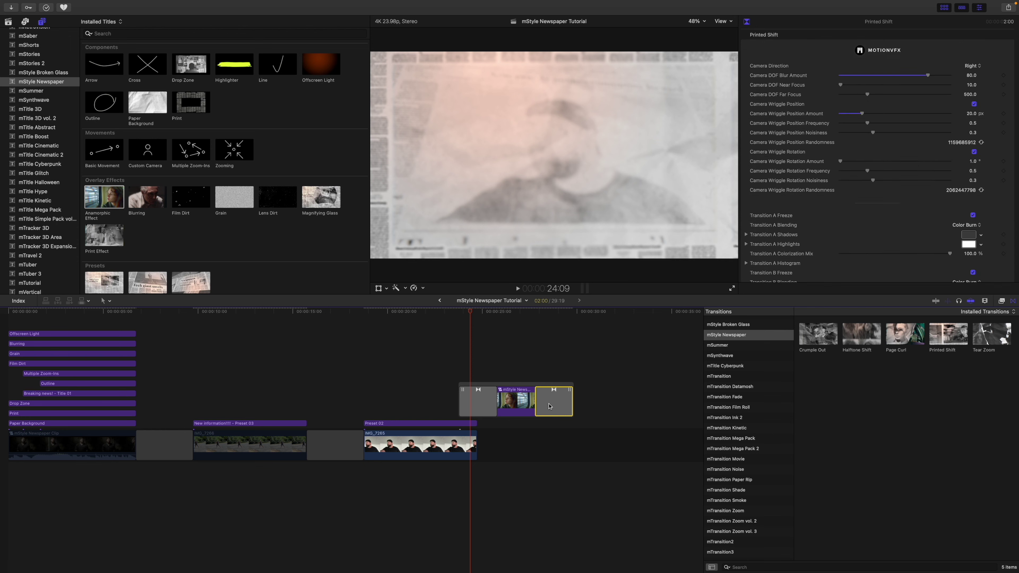
pyautogui.press('Delete')
# Move the connected storyline earlier to start at 22:18, so the transition ends together with Preset 02, and preview the transition
pyautogui.moveTo(507, 385); pyautogui.dragTo(486, 385)
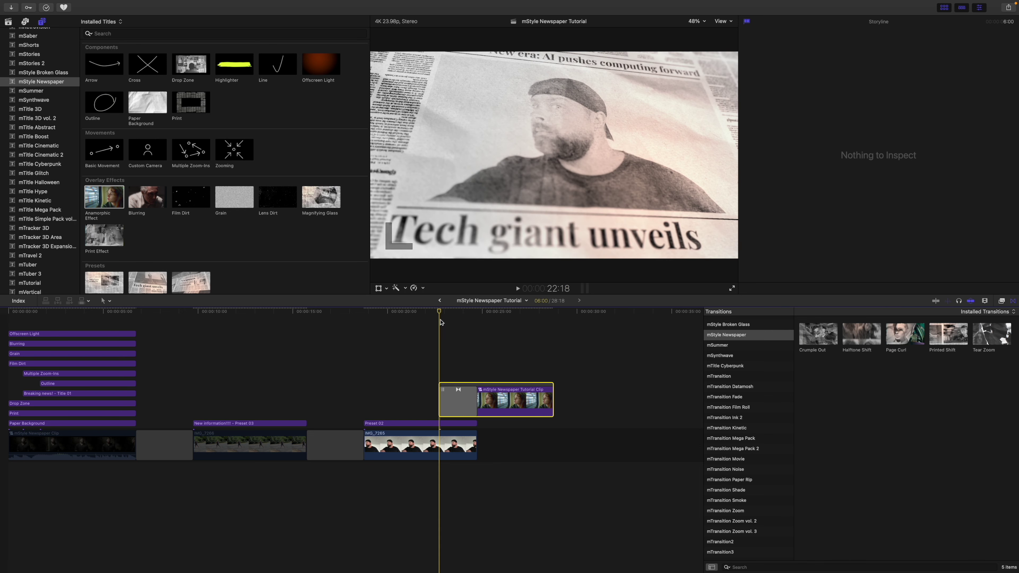
pyautogui.click(458, 323)
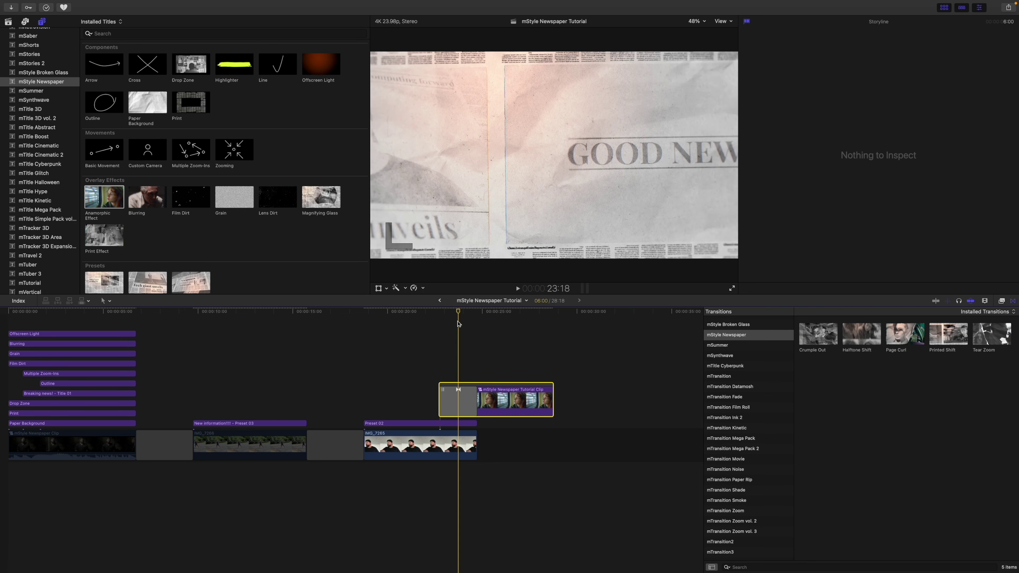
pyautogui.moveTo(462, 322)
pyautogui.mouseDown()
pyautogui.moveTo(516, 332)
pyautogui.moveTo(462, 334)
pyautogui.mouseUp()
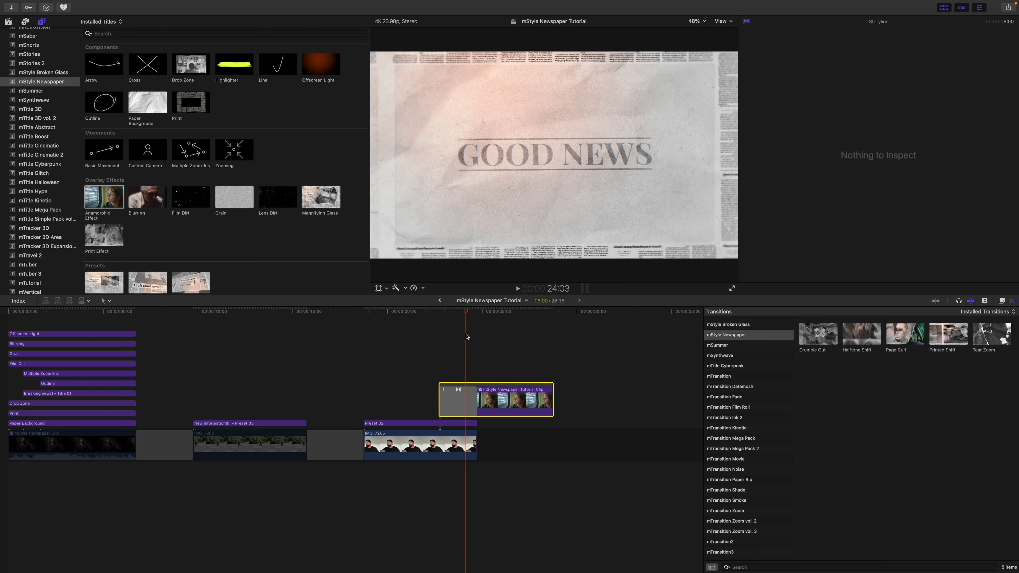
# Insert a 3-second gap at the start of the compound clip's contents and return to the main project
pyautogui.doubleClick(498, 392)
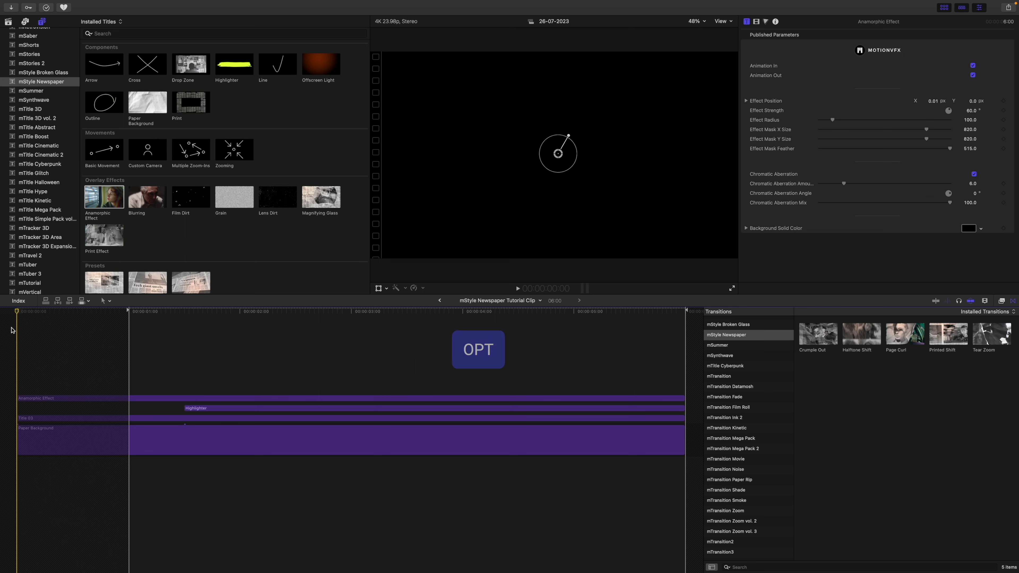
pyautogui.hotkey('alt', 'w')
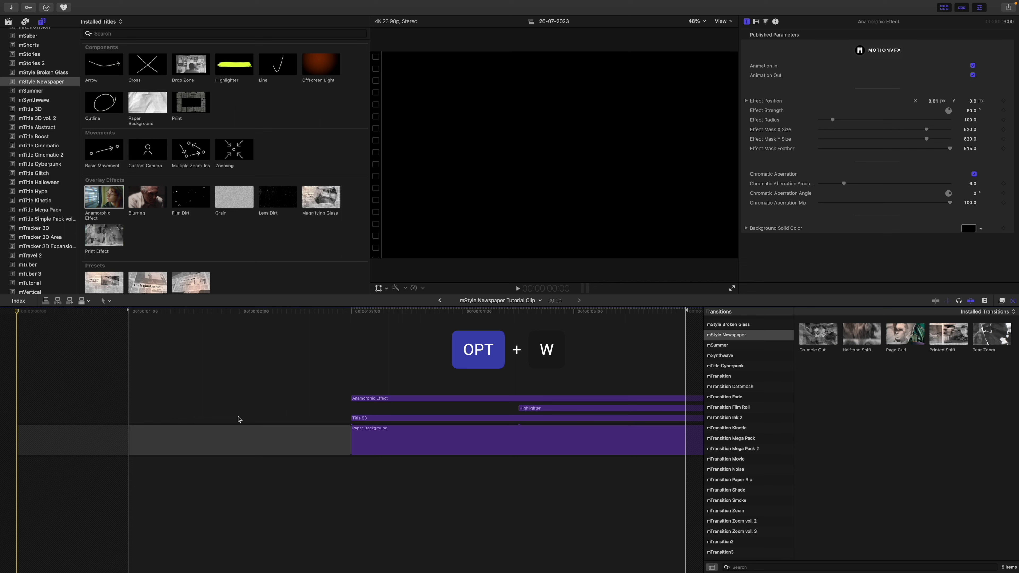
pyautogui.click(439, 301)
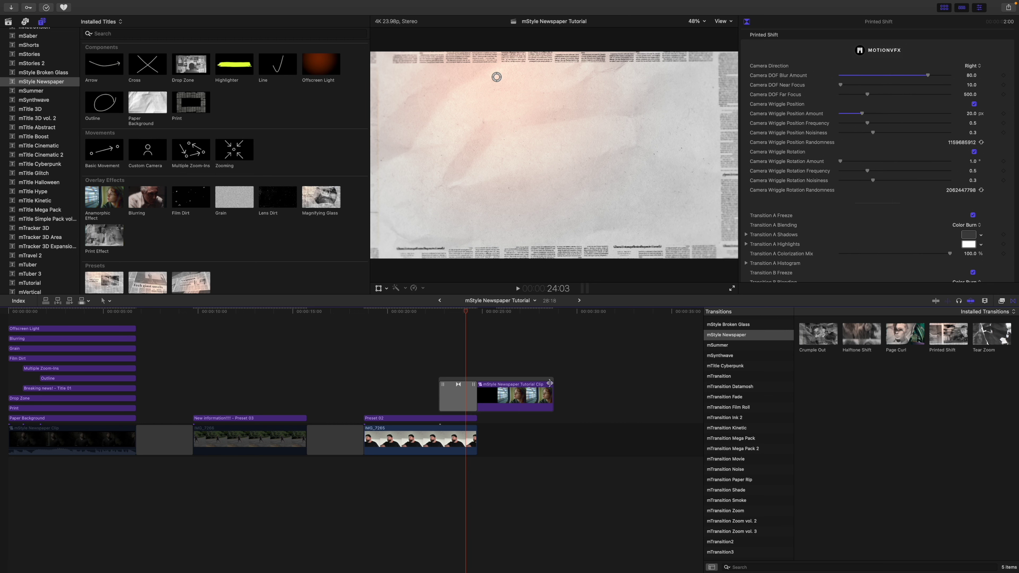
# Lengthen the Printed Shift transition to 3:06 by extending its end over the compound clip
pyautogui.moveTo(474, 386); pyautogui.dragTo(498, 388)
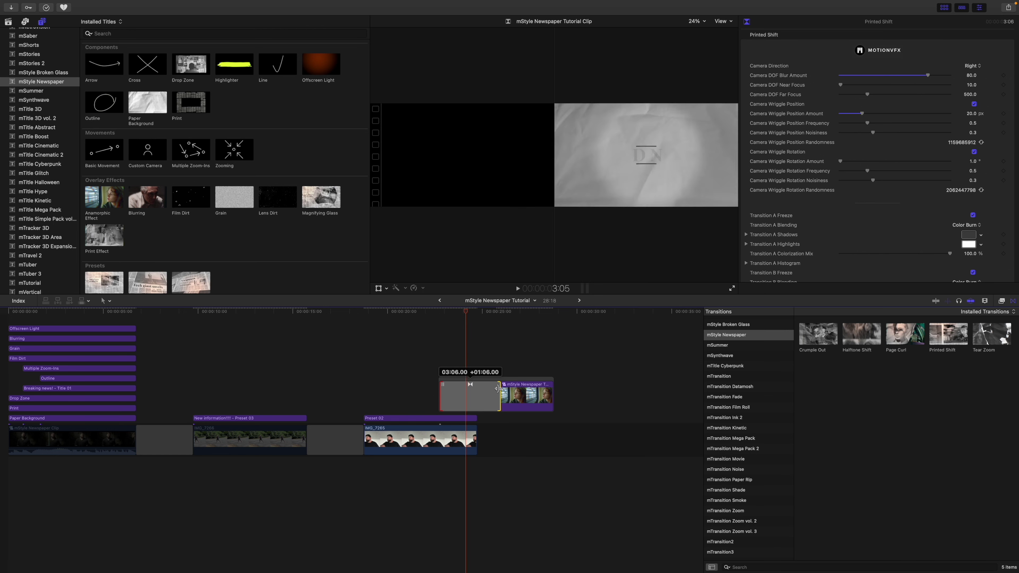
pyautogui.moveTo(498, 389); pyautogui.dragTo(497, 389)
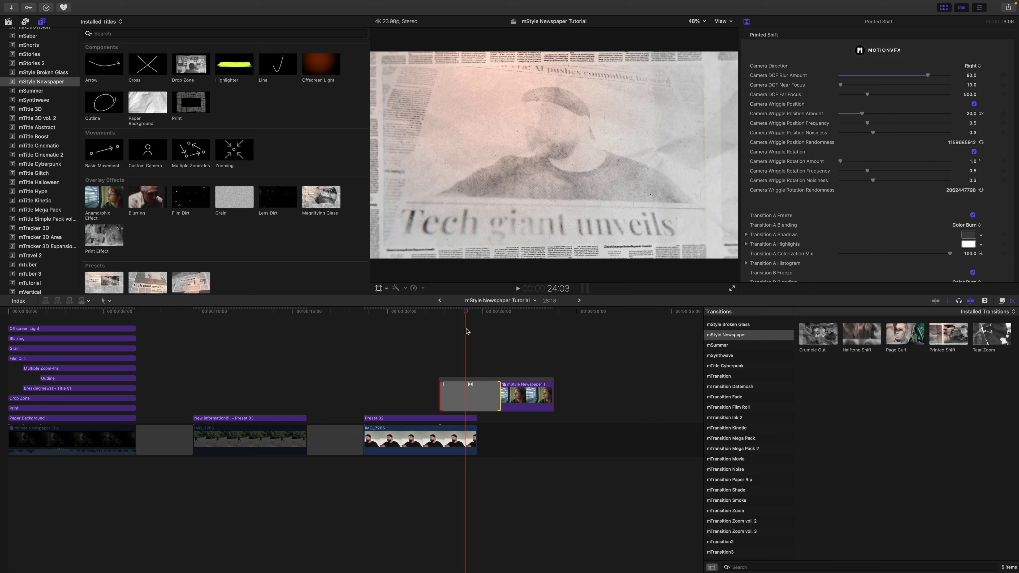